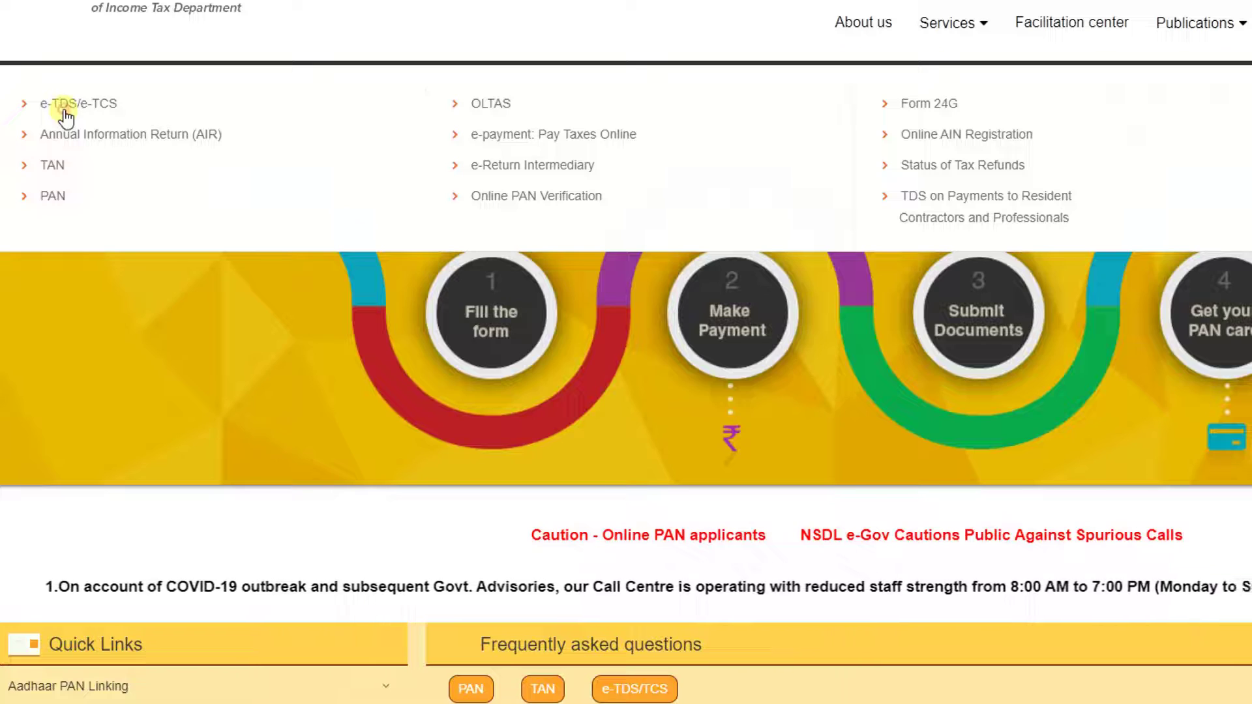
- From the TIN-NSDL e-TDS/e-TCS RPU page, download RPU version 3.6
click(65, 118)
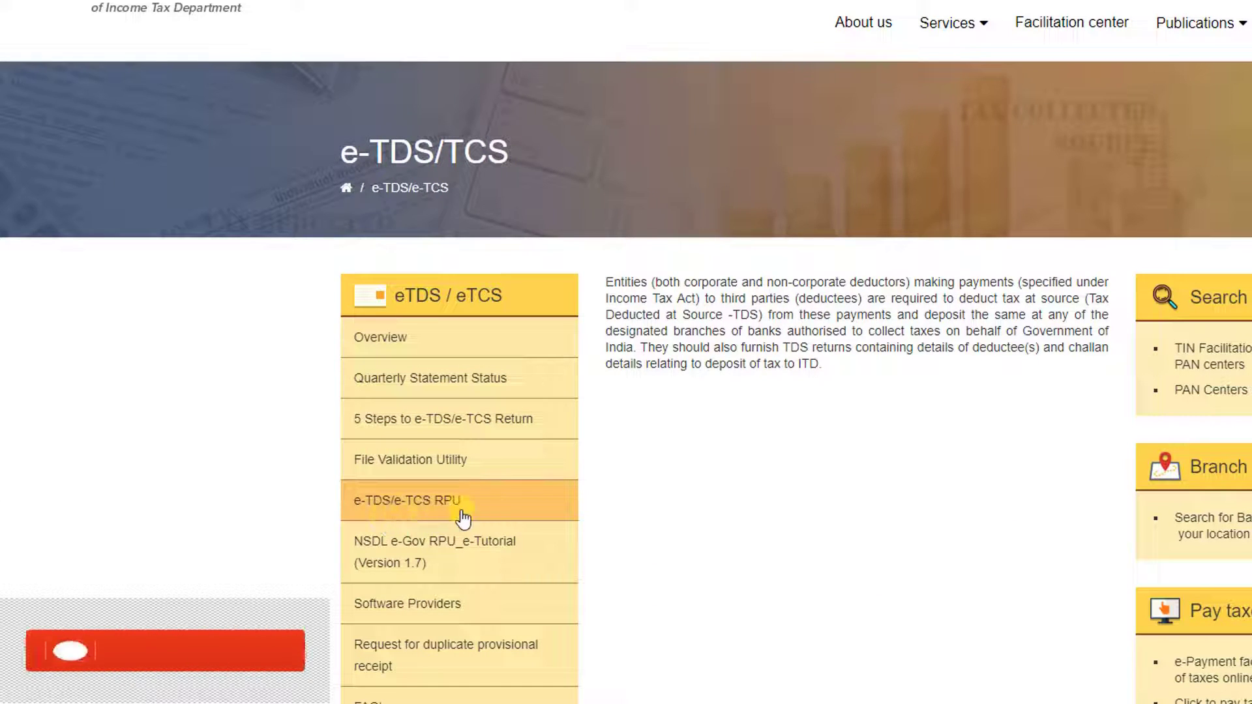
click(430, 515)
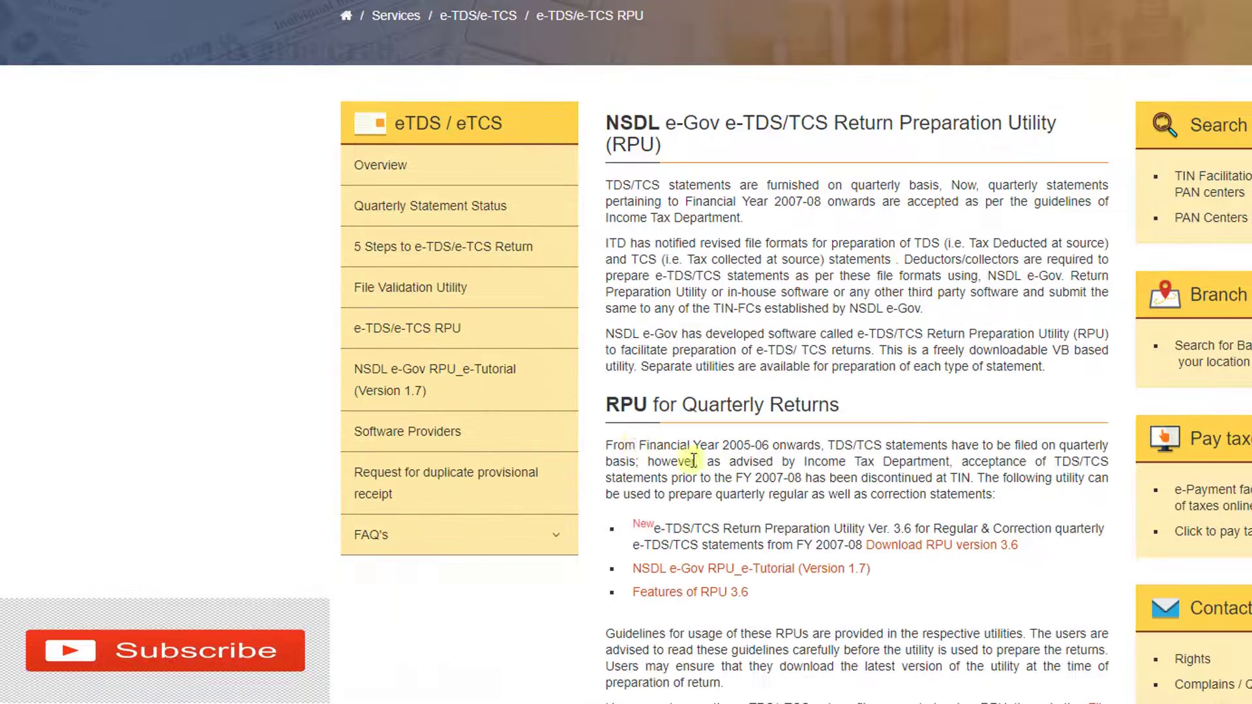
scroll(819, 411, down, 2)
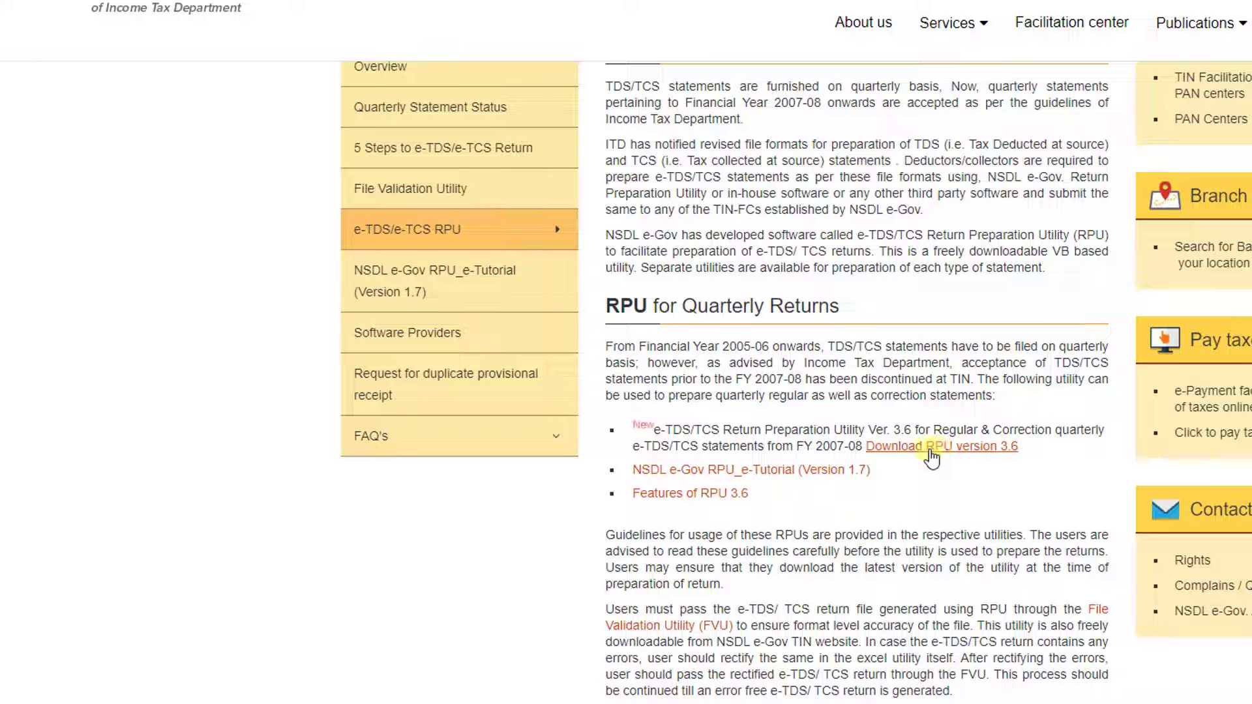
click(932, 450)
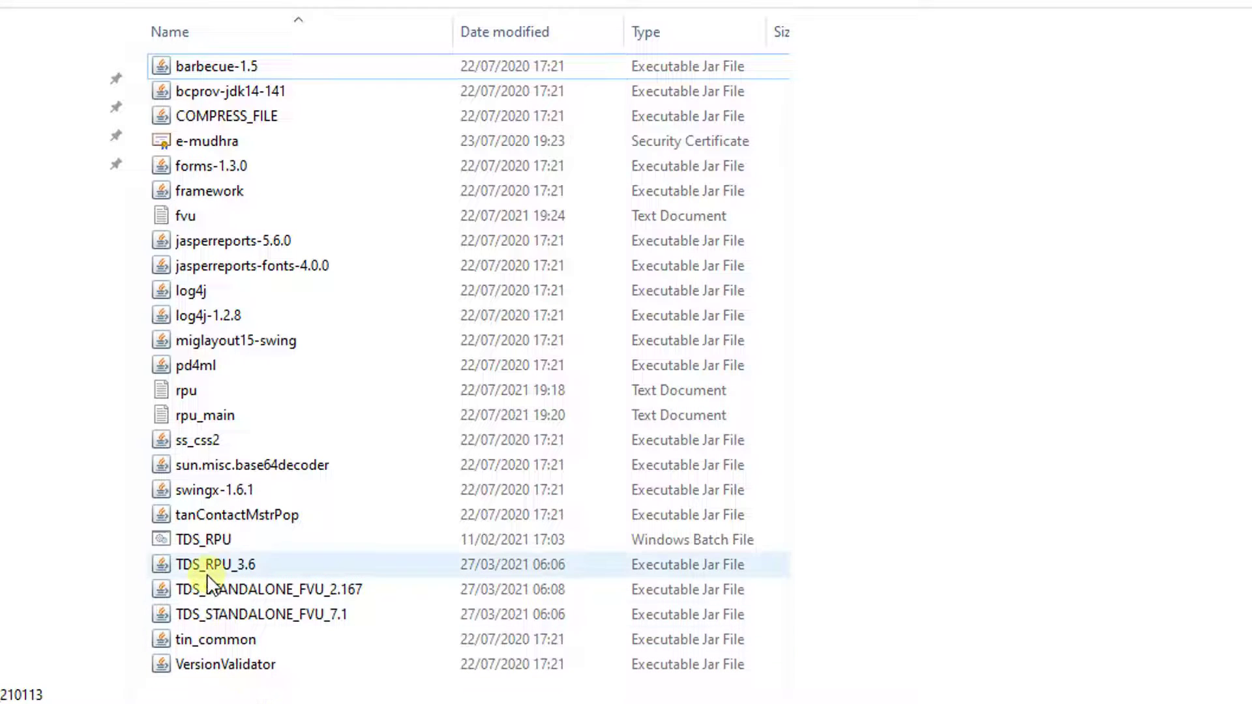
- Run TDS_RPU_3.6 from the RPU 3.6 folder
click(244, 566)
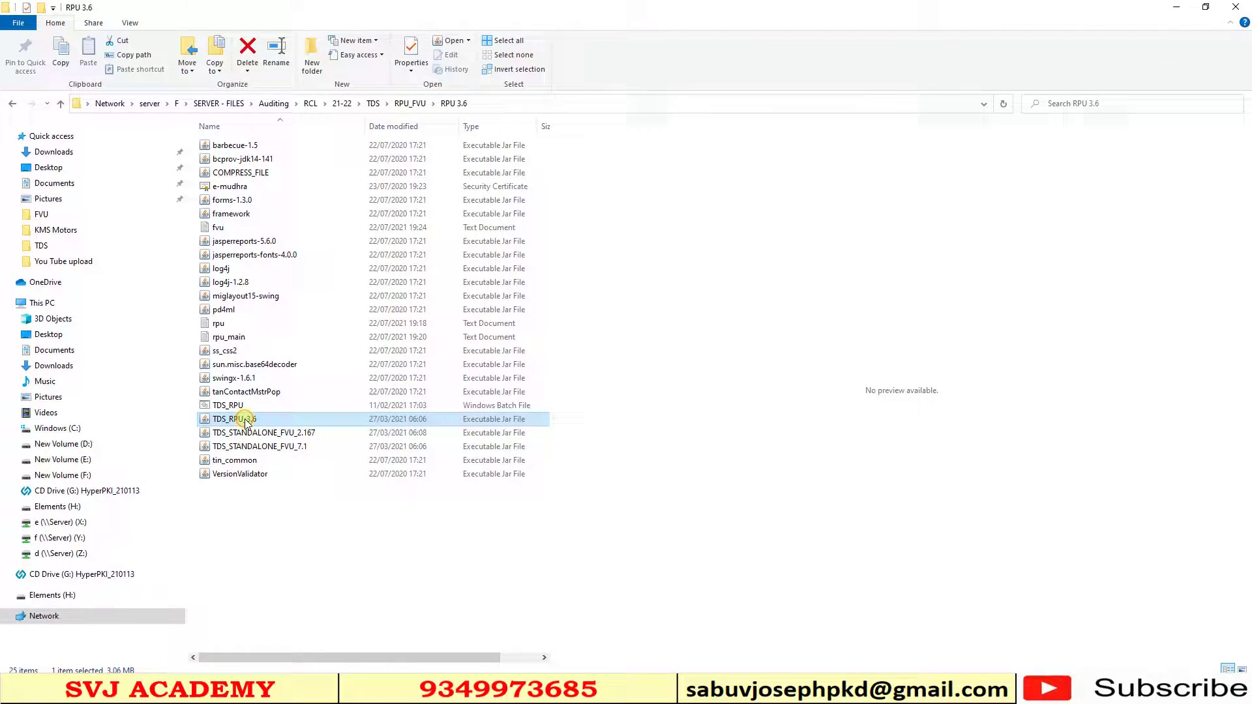
double_click(245, 420)
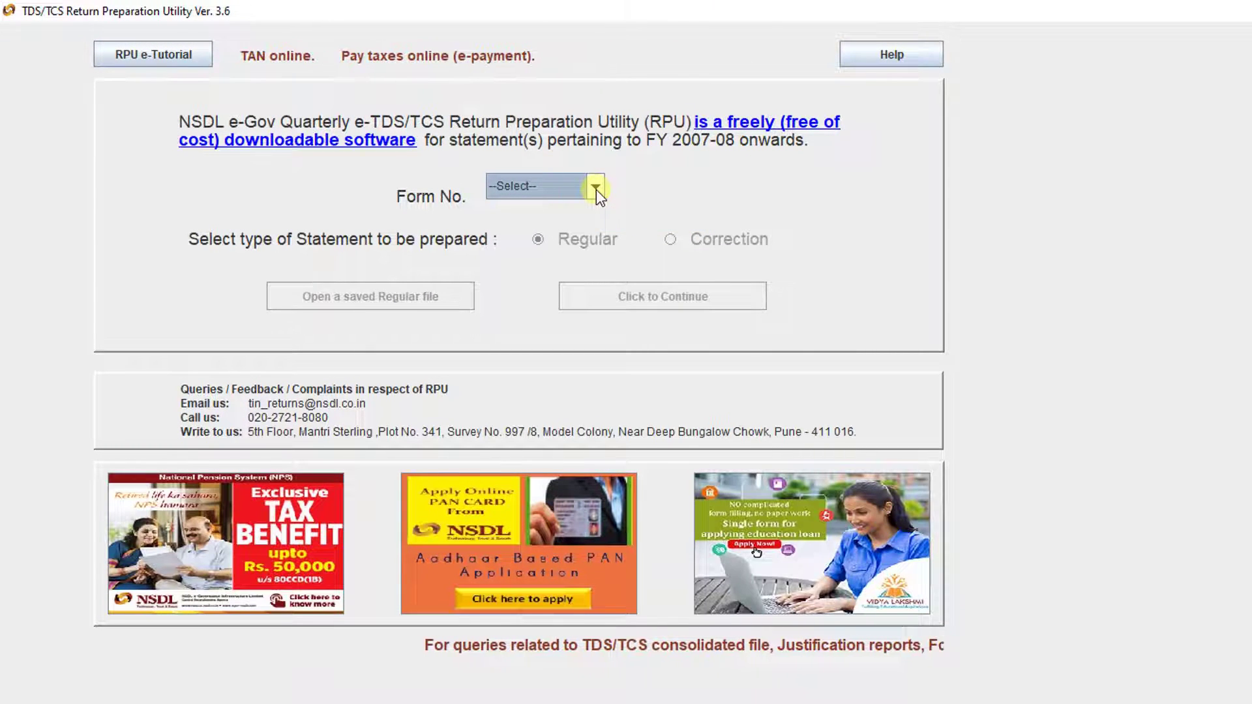
- Select Form 24Q Regular, skip opening a saved file, and continue to a new statement
click(596, 189)
click(571, 227)
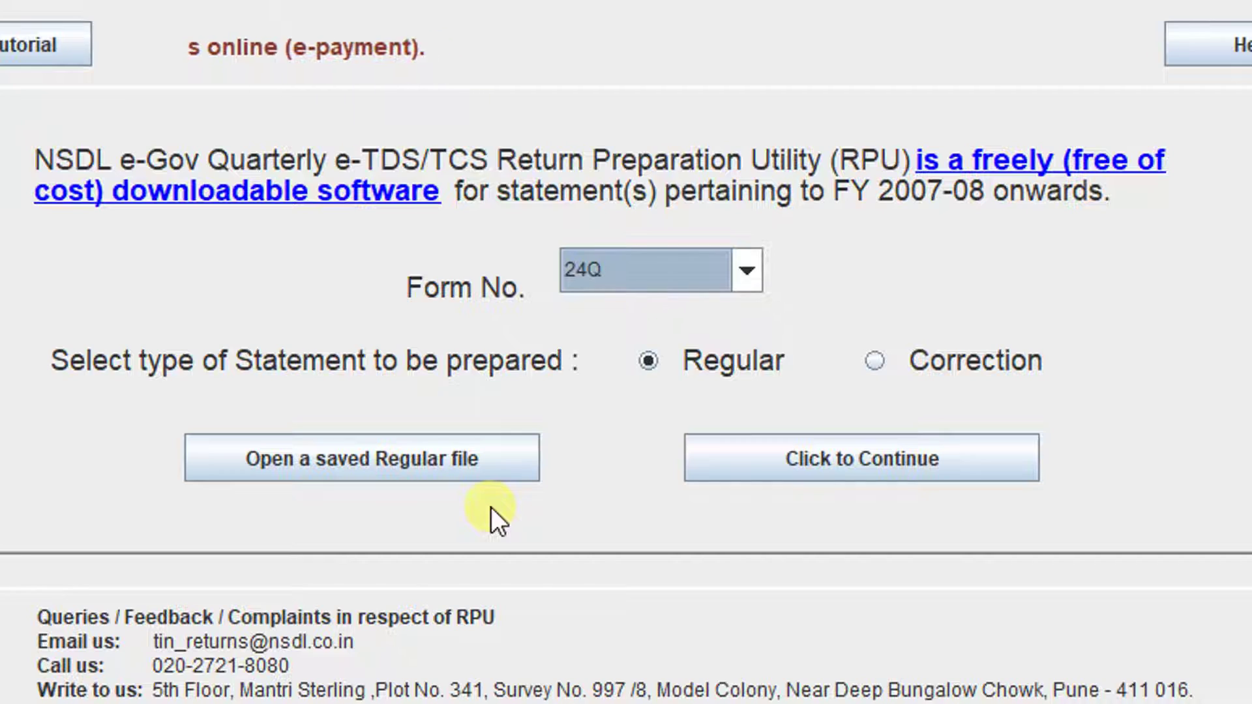
click(417, 465)
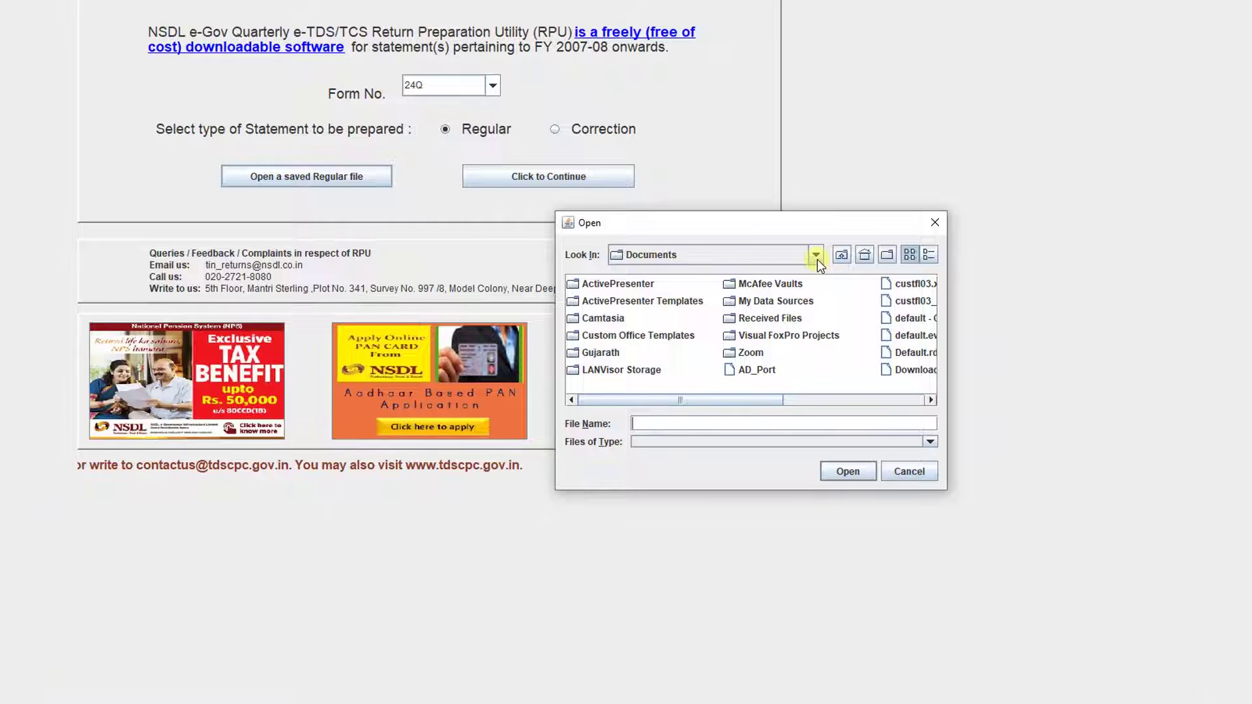
click(906, 471)
click(434, 131)
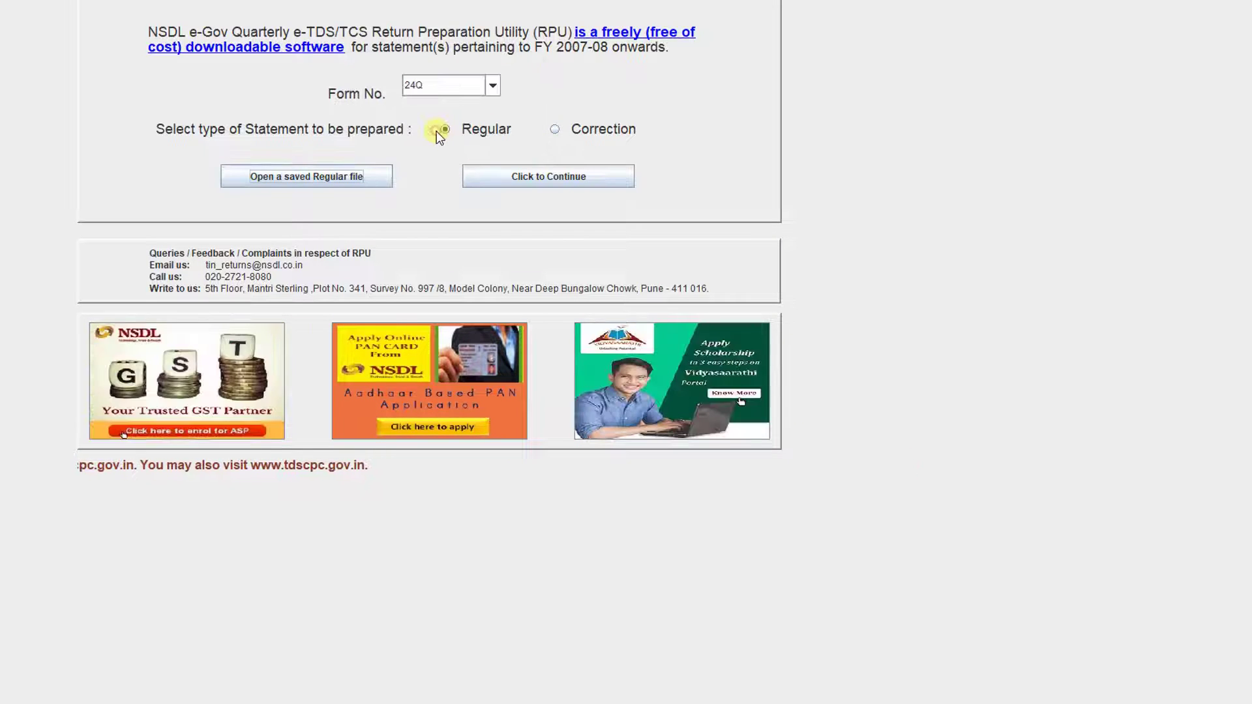
click(547, 178)
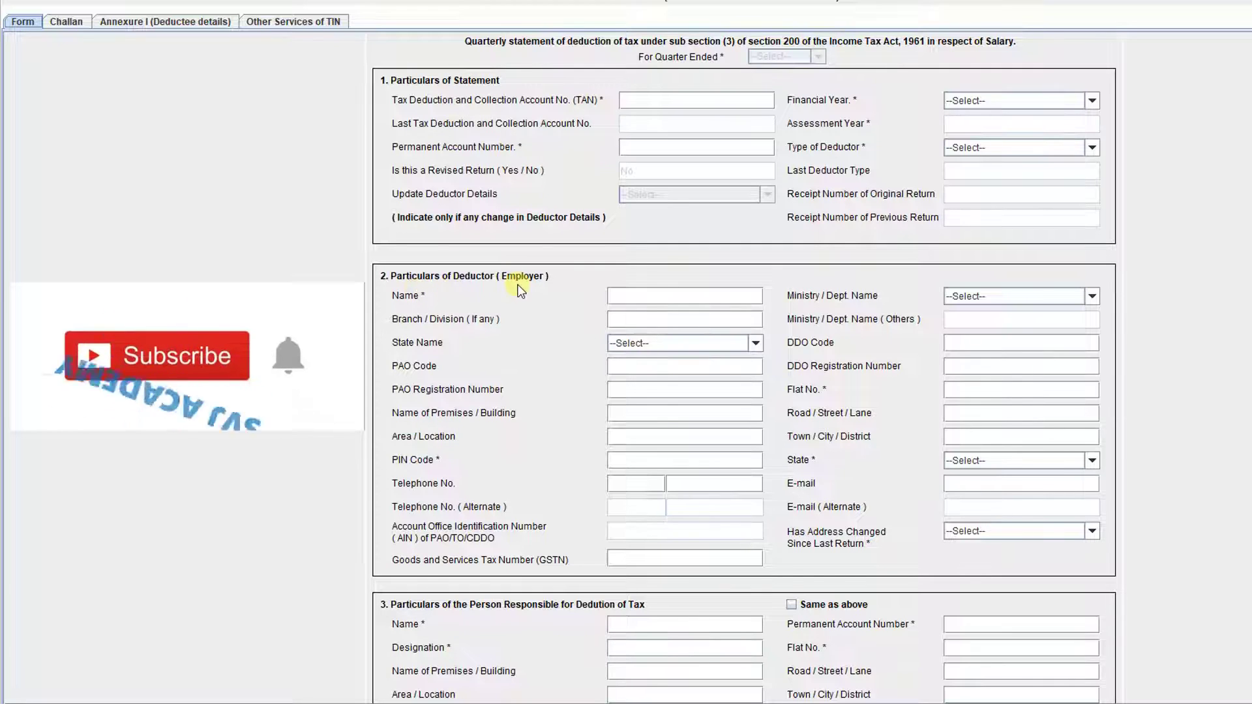
- Set the financial year to 2021-2022 and the quarter ended to Q1
scroll(449, 531, down, 3)
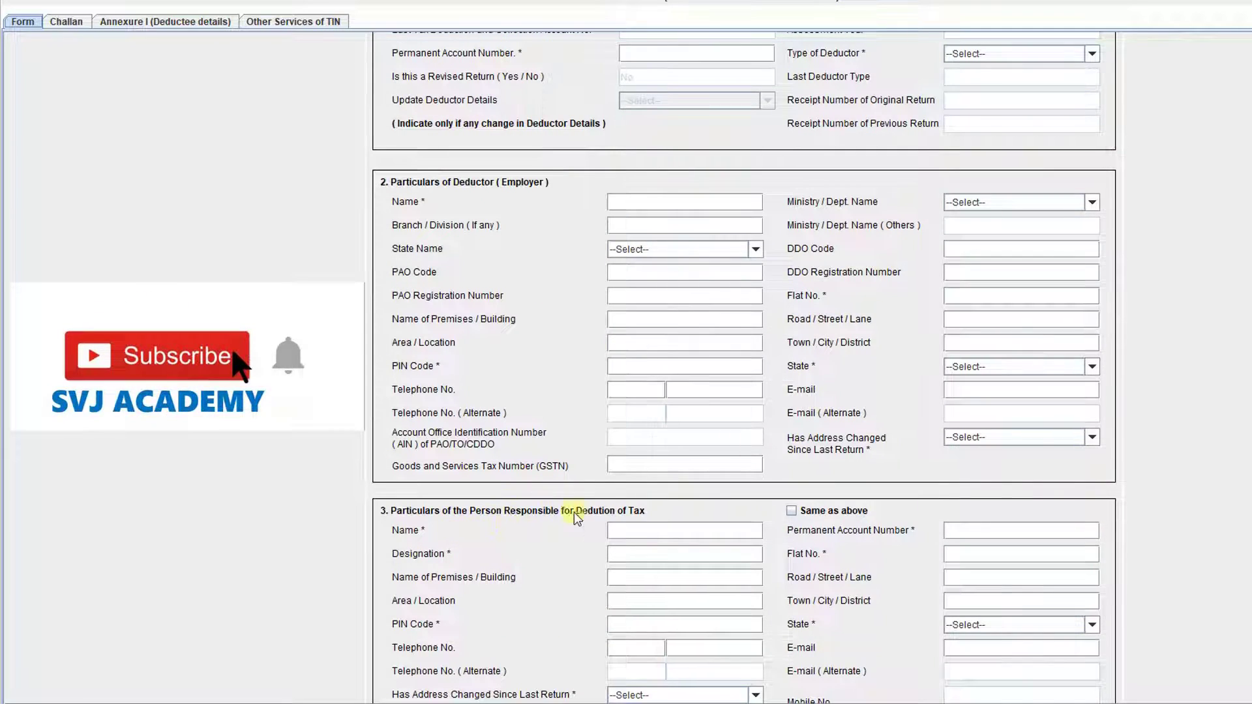
scroll(577, 518, down, 1)
scroll(607, 515, up, 3)
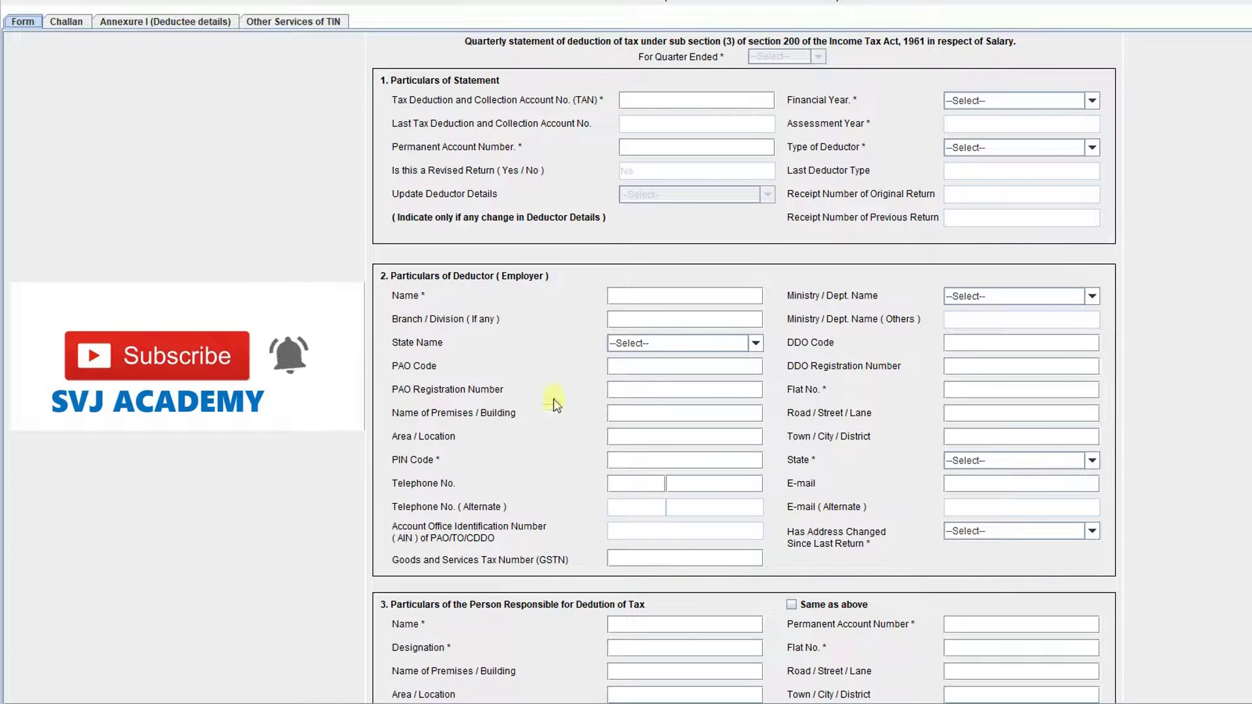
click(1091, 101)
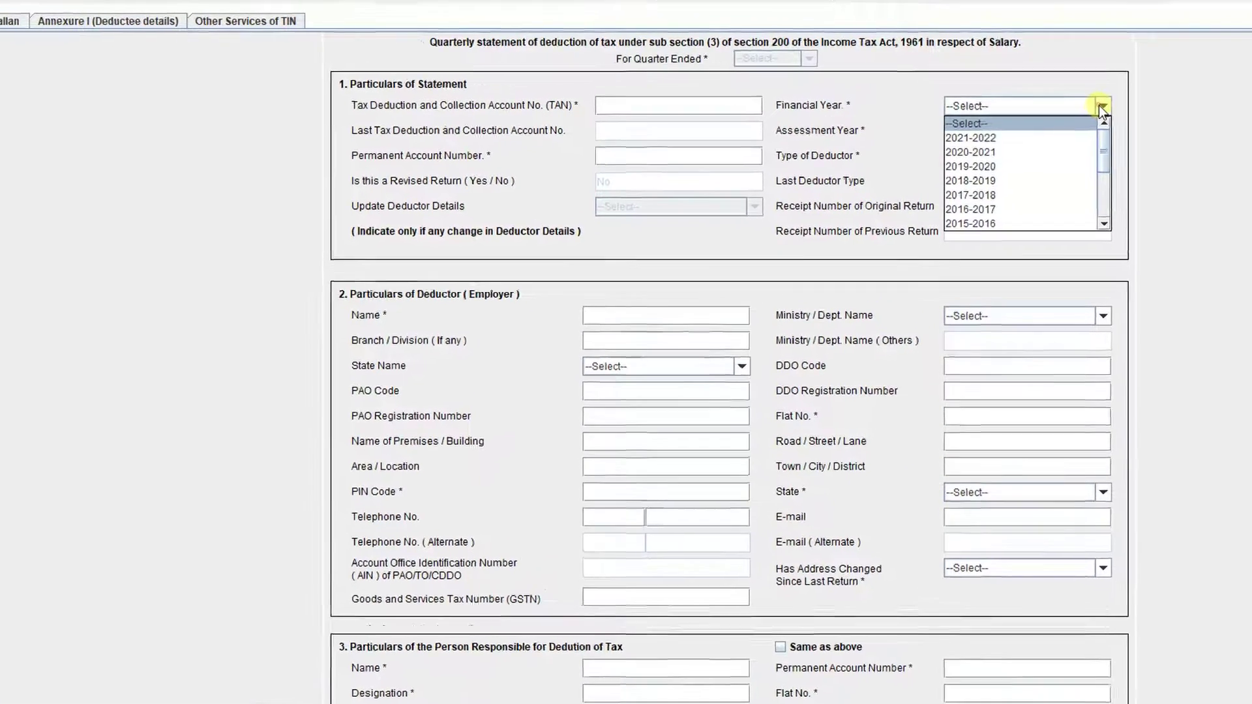
click(1037, 138)
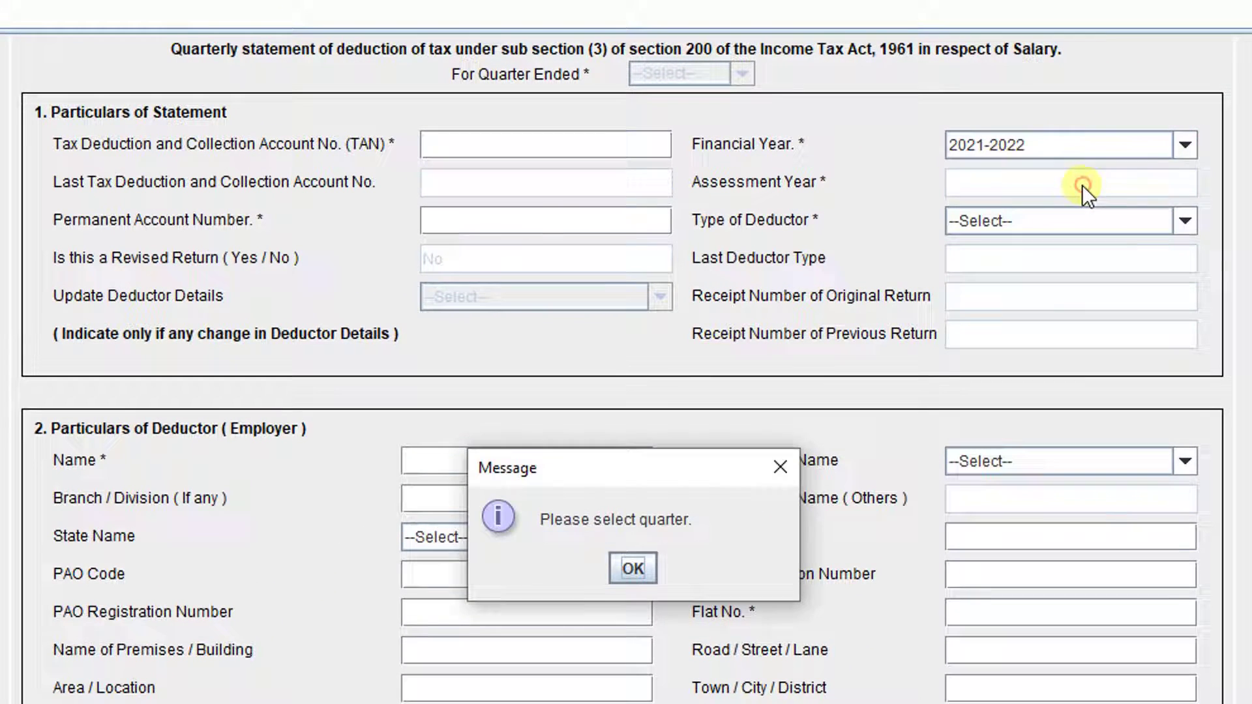
key(Return)
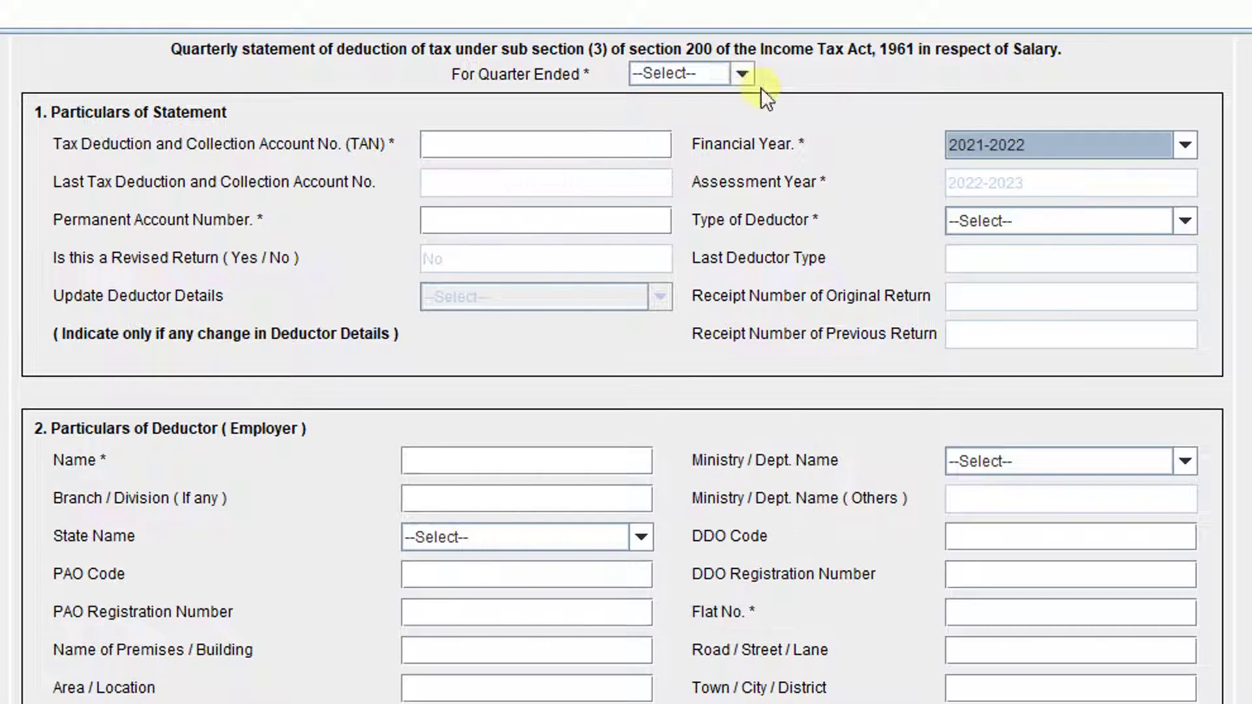
click(744, 75)
click(706, 114)
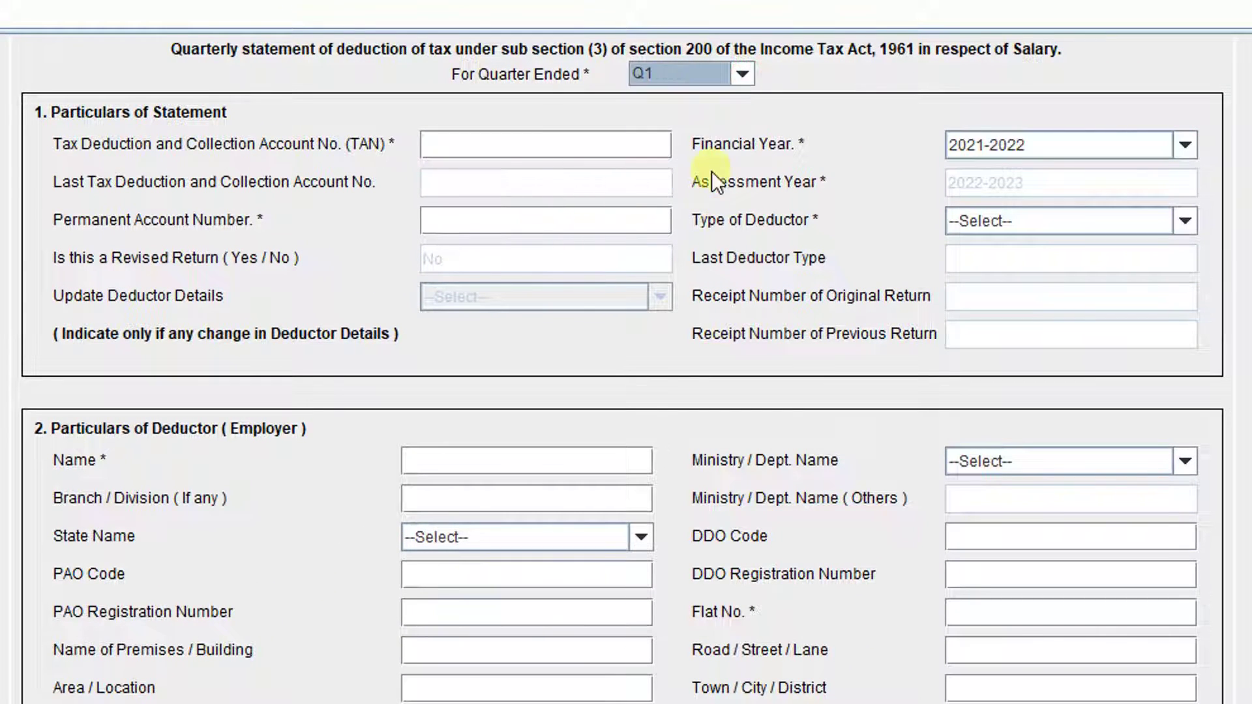
click(742, 74)
click(683, 116)
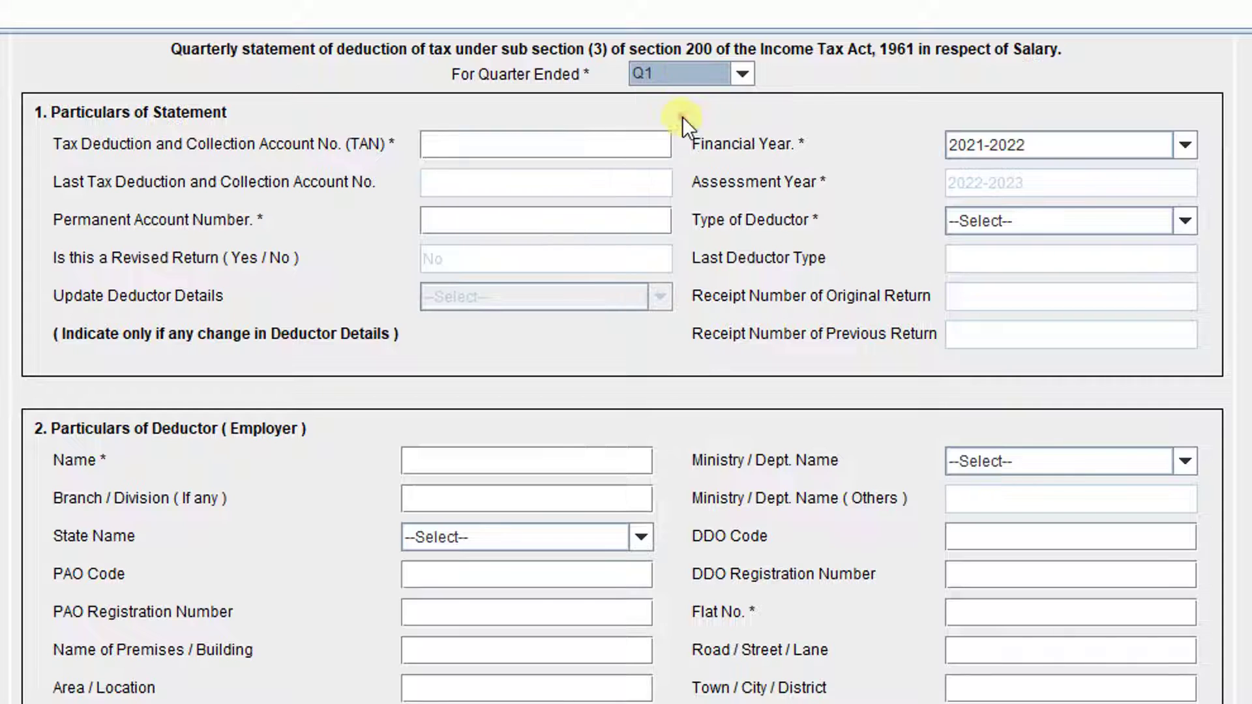
- Set the deductor type to Company and review the rest of the form
click(456, 153)
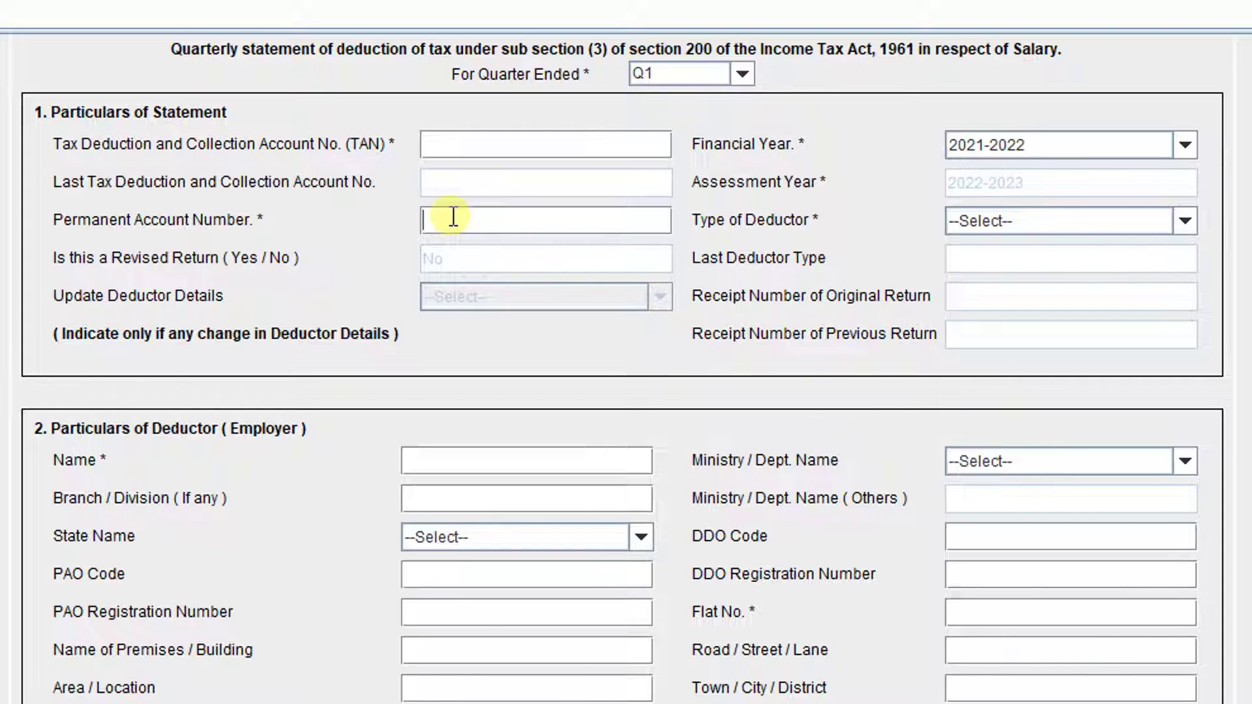
click(1186, 221)
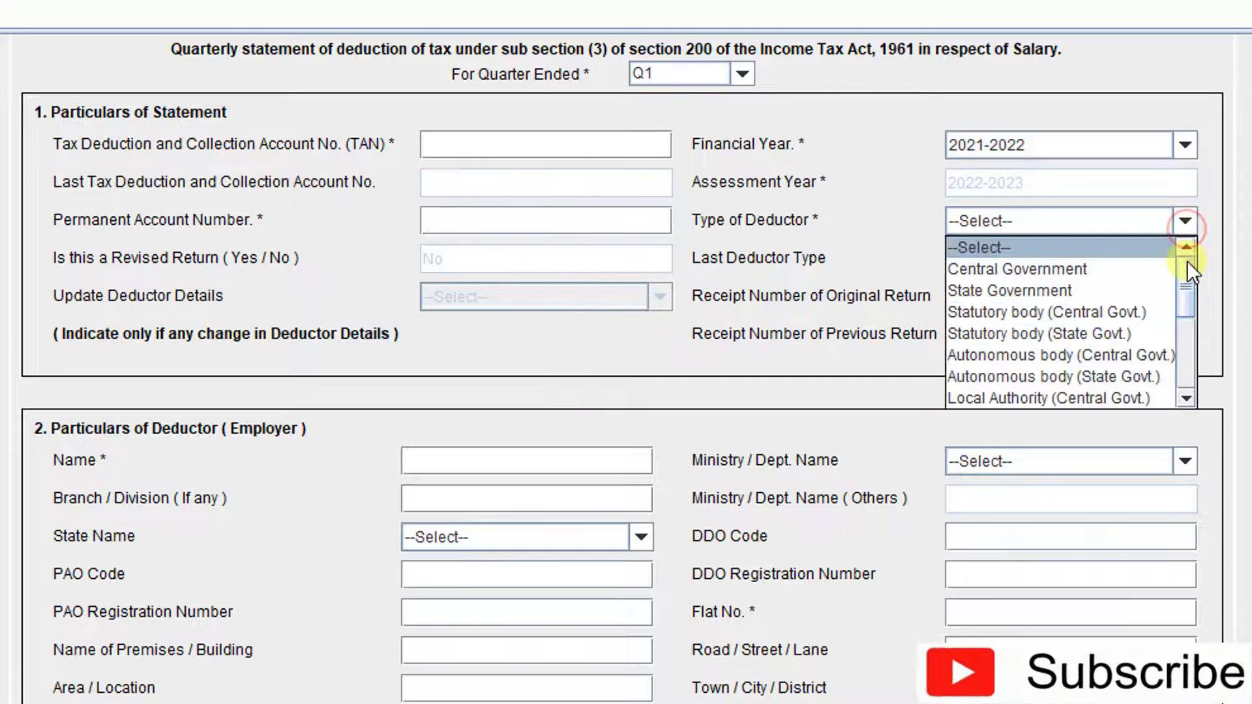
drag(1187, 267, 1186, 304)
click(1025, 345)
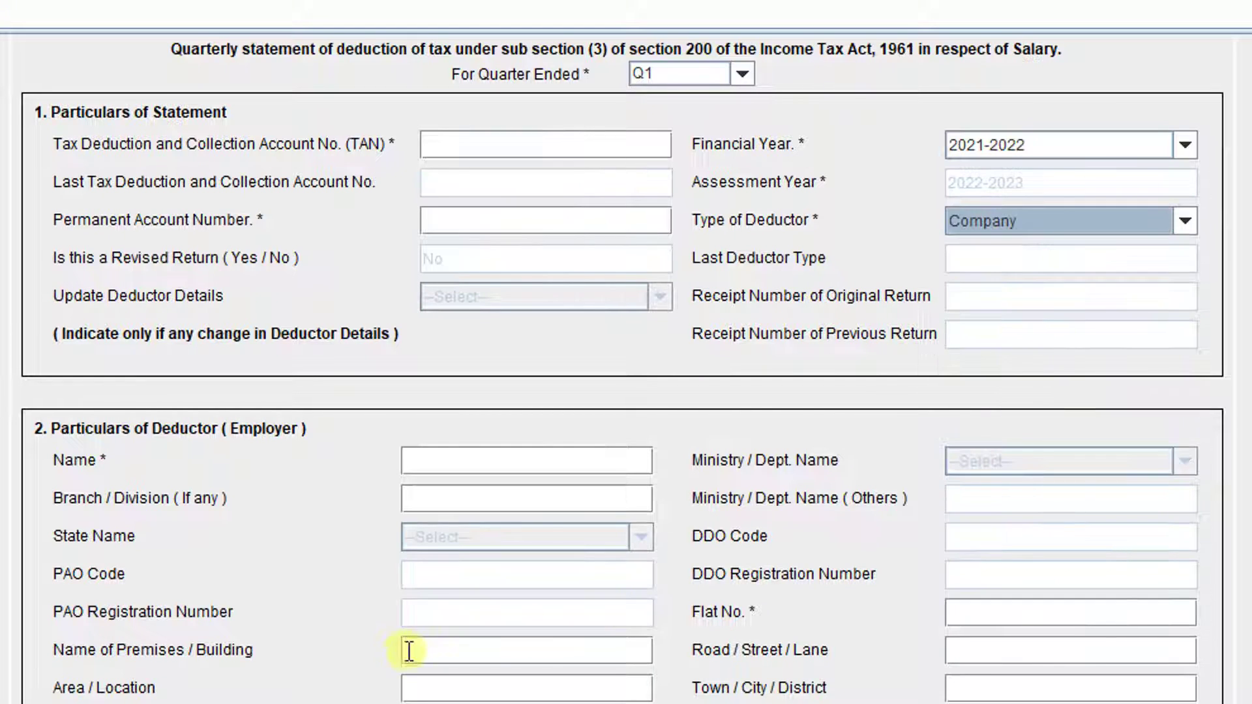
scroll(620, 365, down, 3)
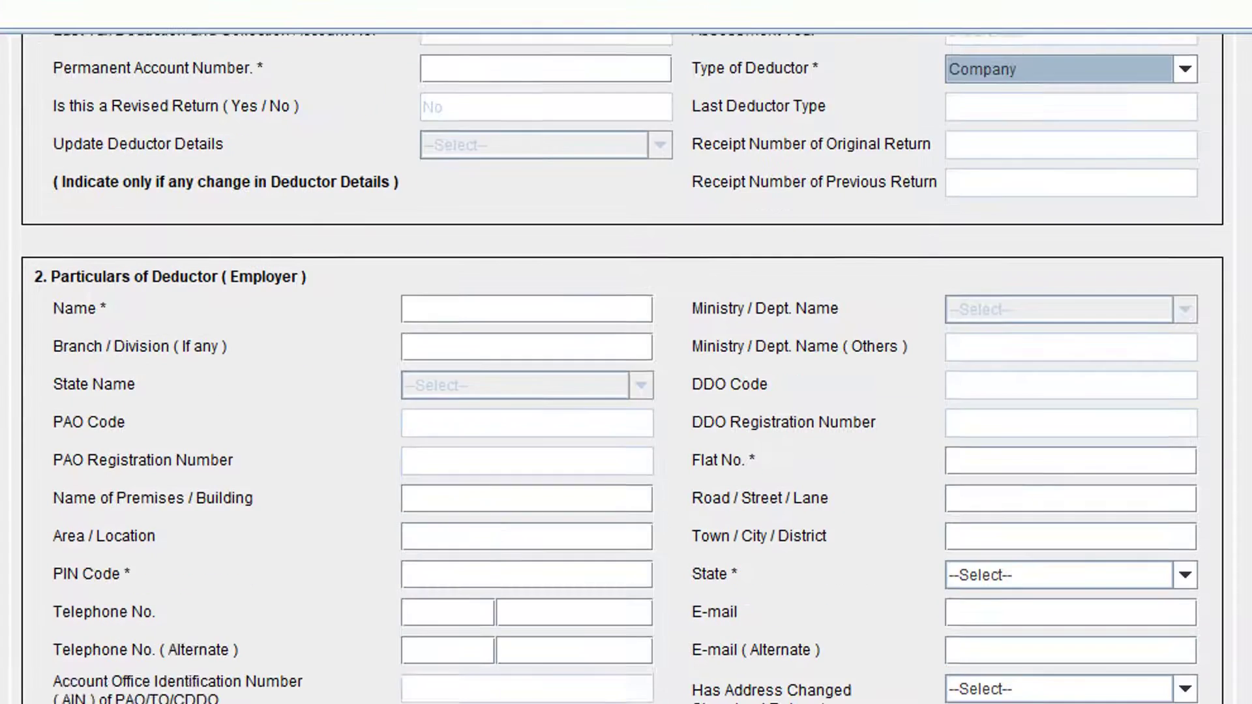
scroll(626, 365, up, 2)
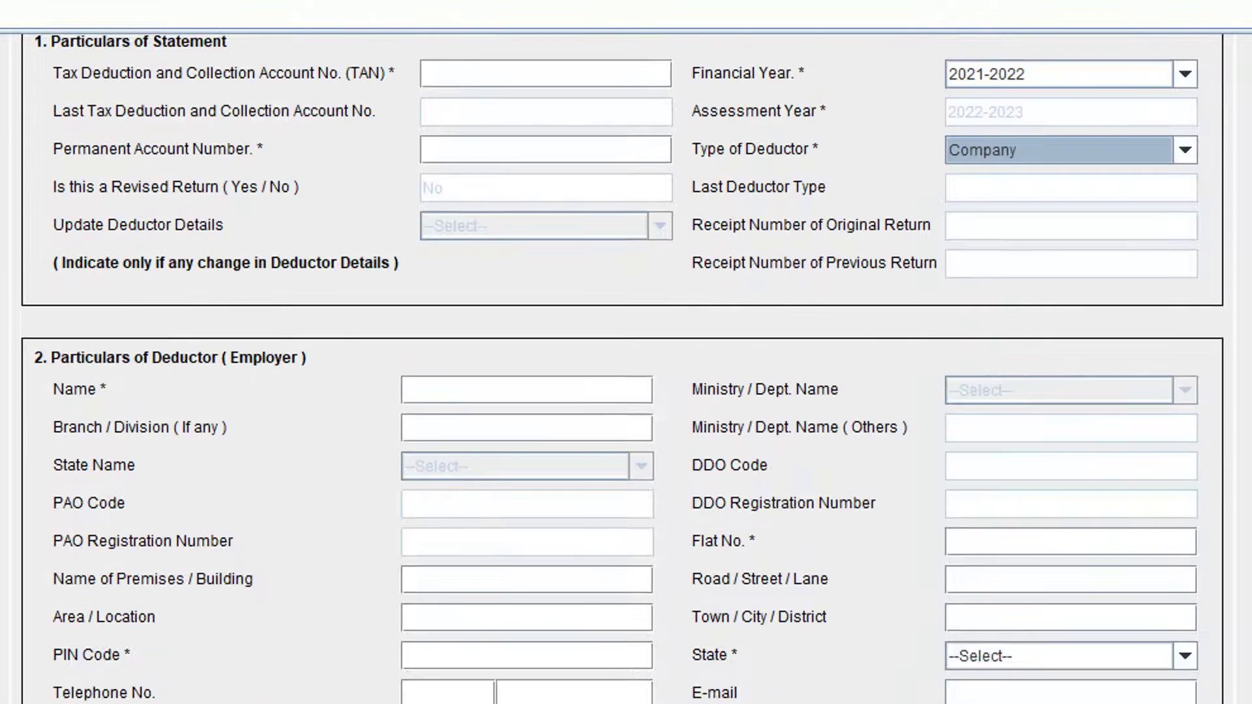
scroll(626, 366, down, 1)
scroll(447, 650, down, 1)
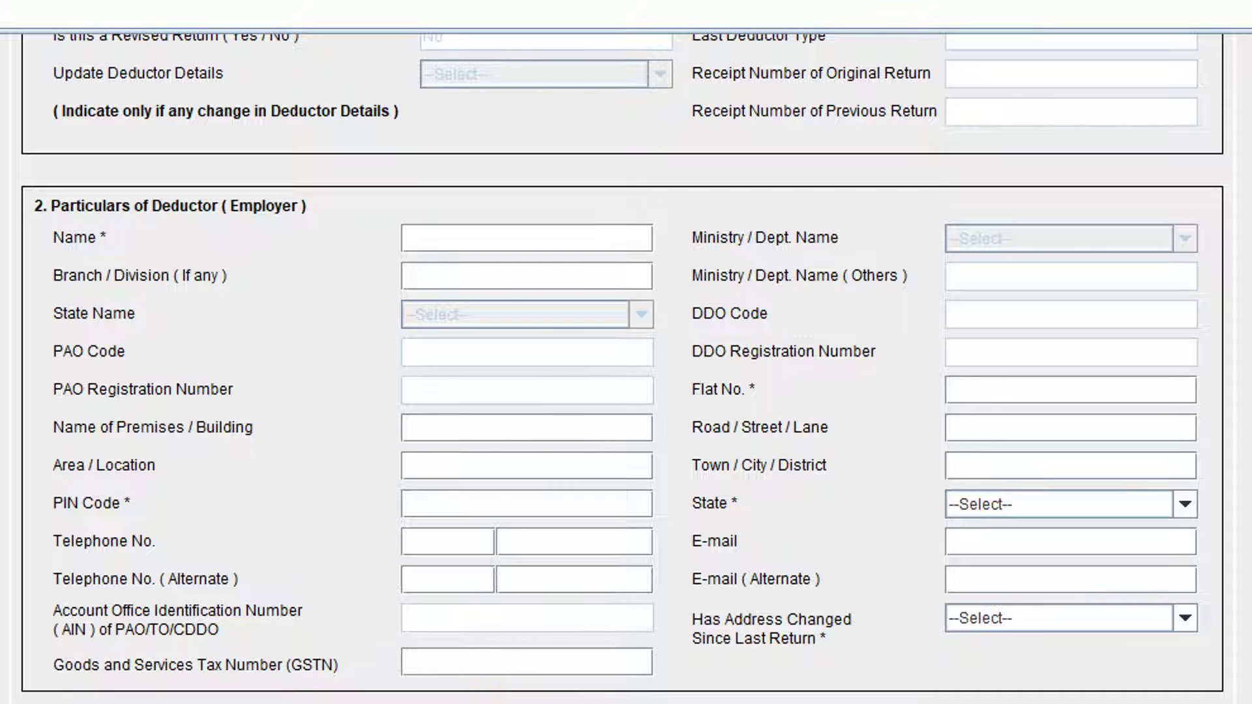
scroll(620, 556, up, 3)
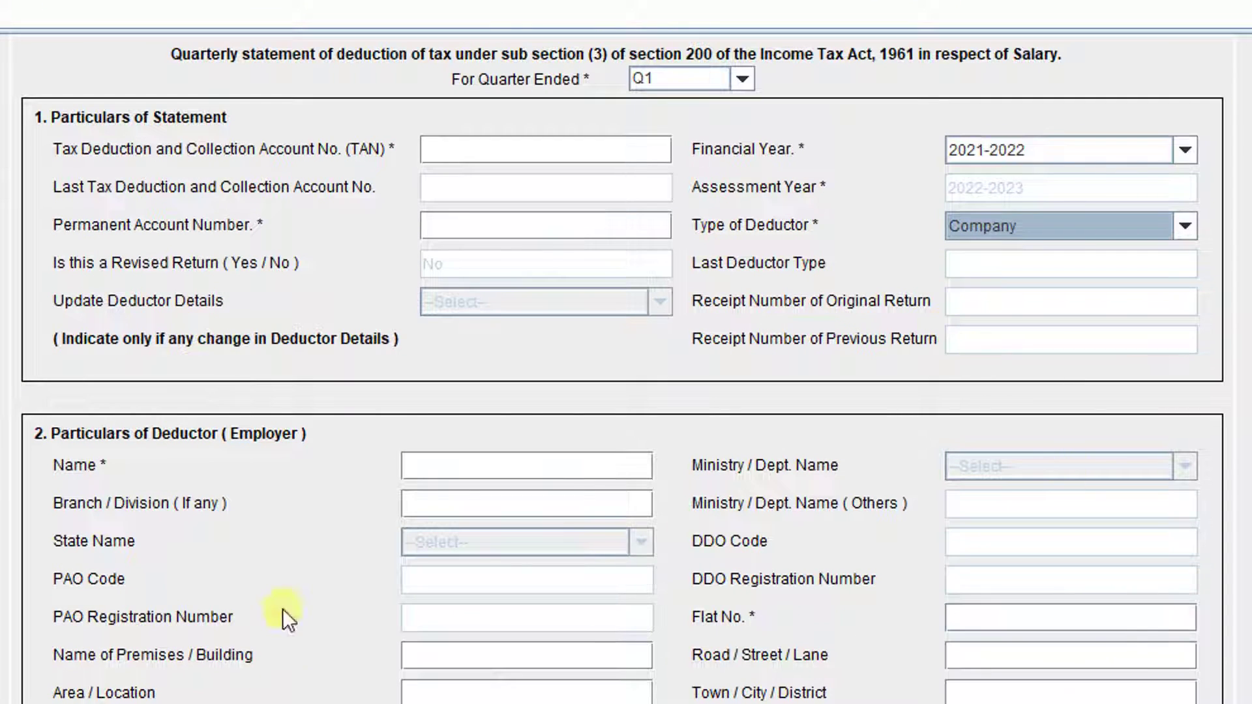
scroll(1070, 665, down, 3)
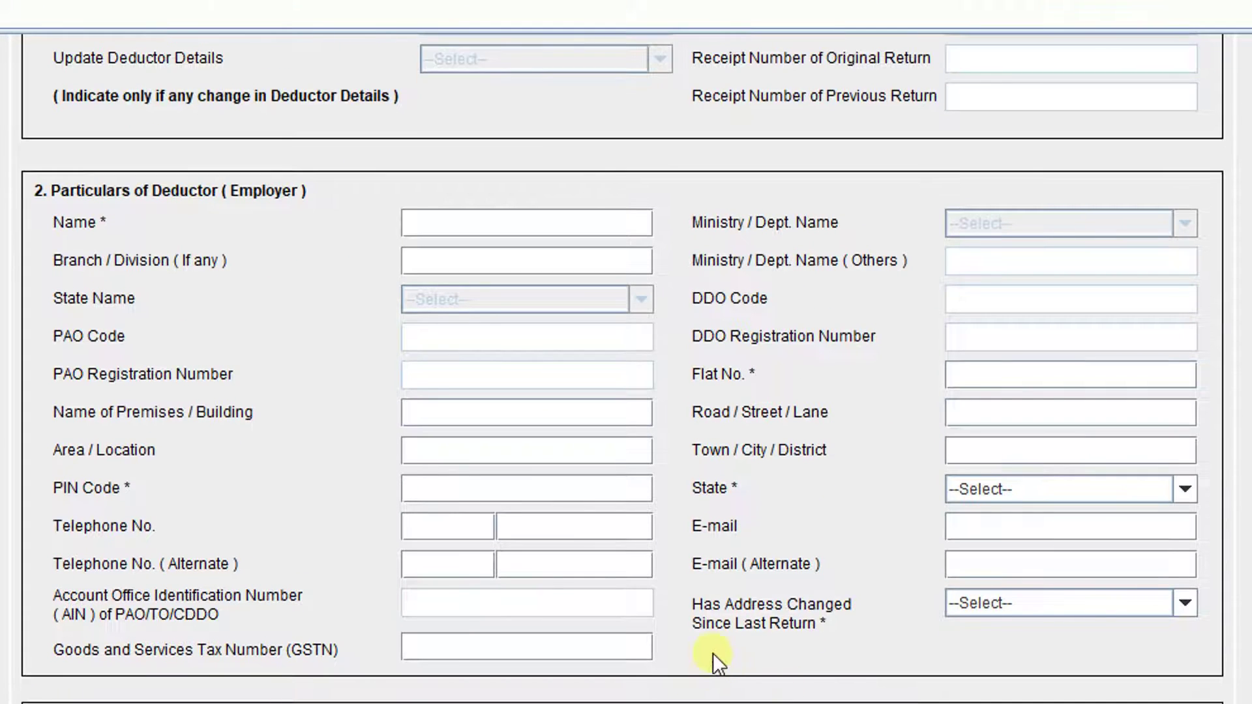
scroll(713, 652, down, 6)
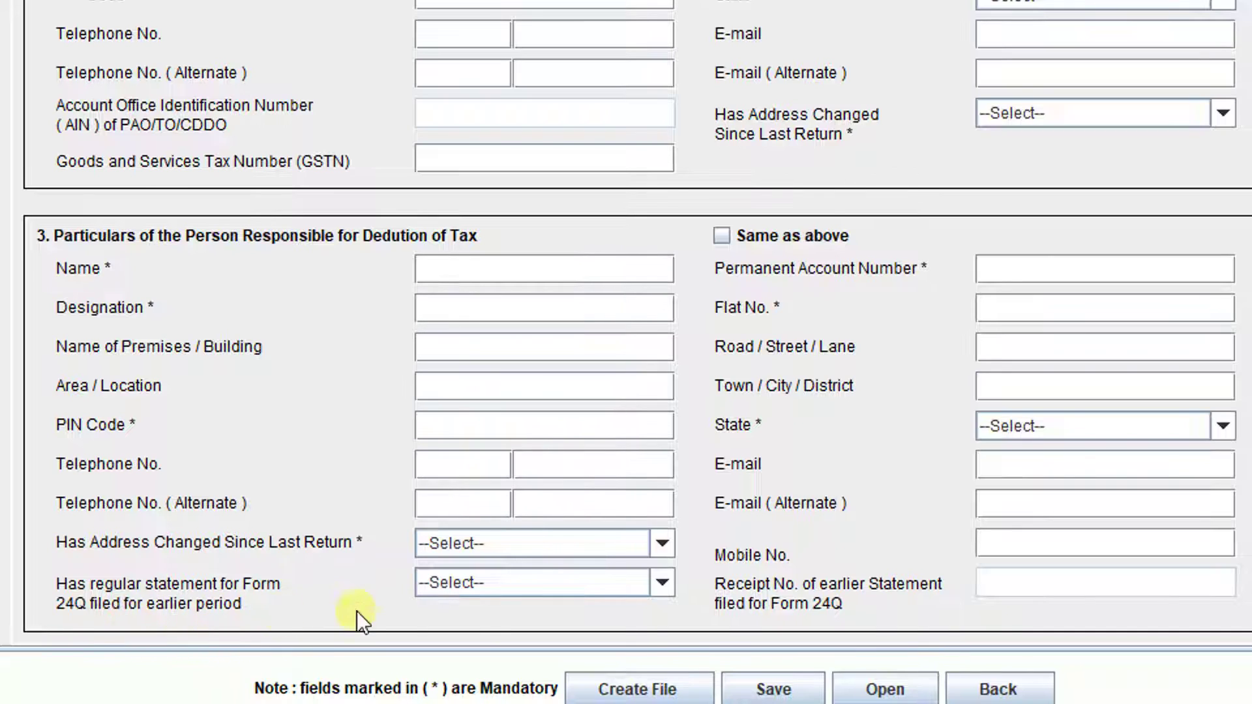
click(663, 585)
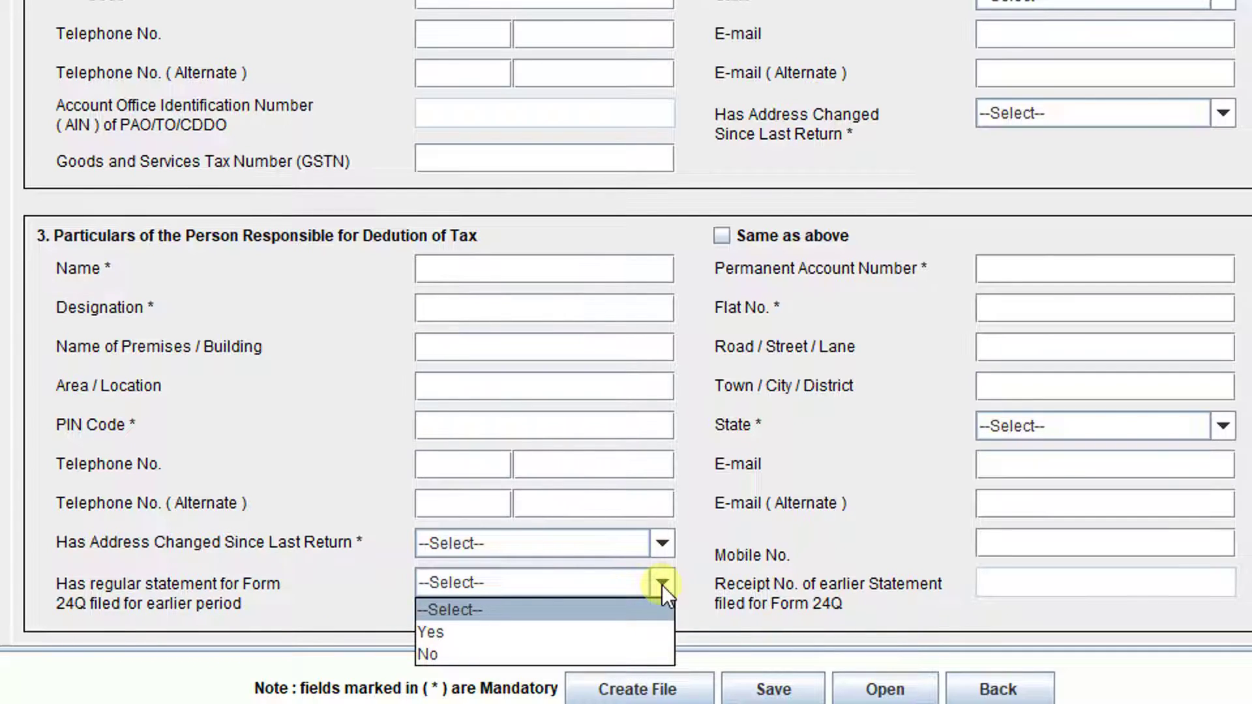
click(549, 636)
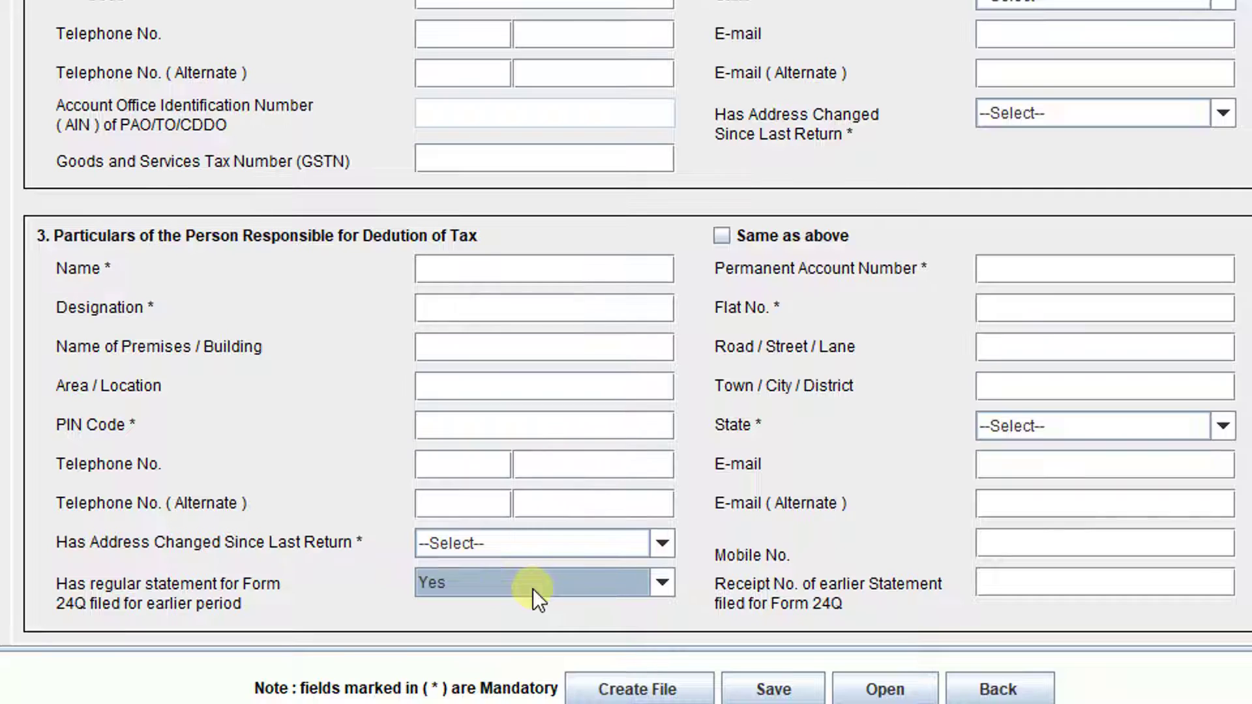
click(1044, 585)
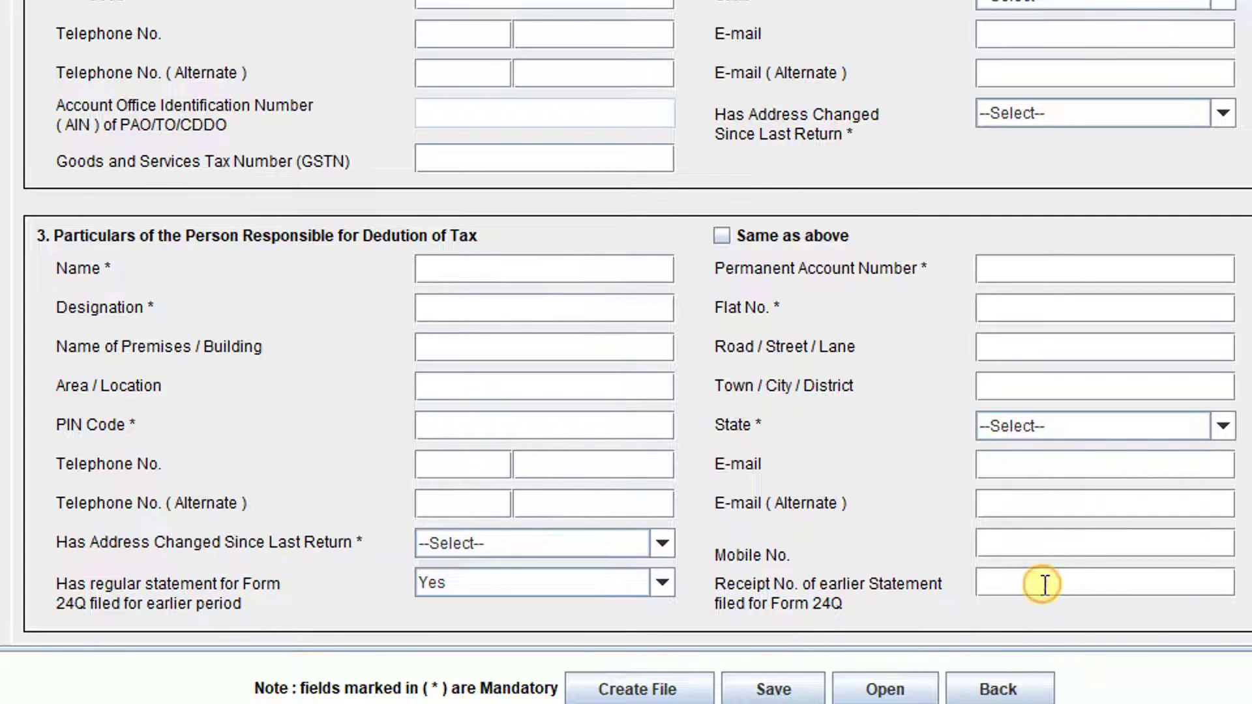
click(662, 583)
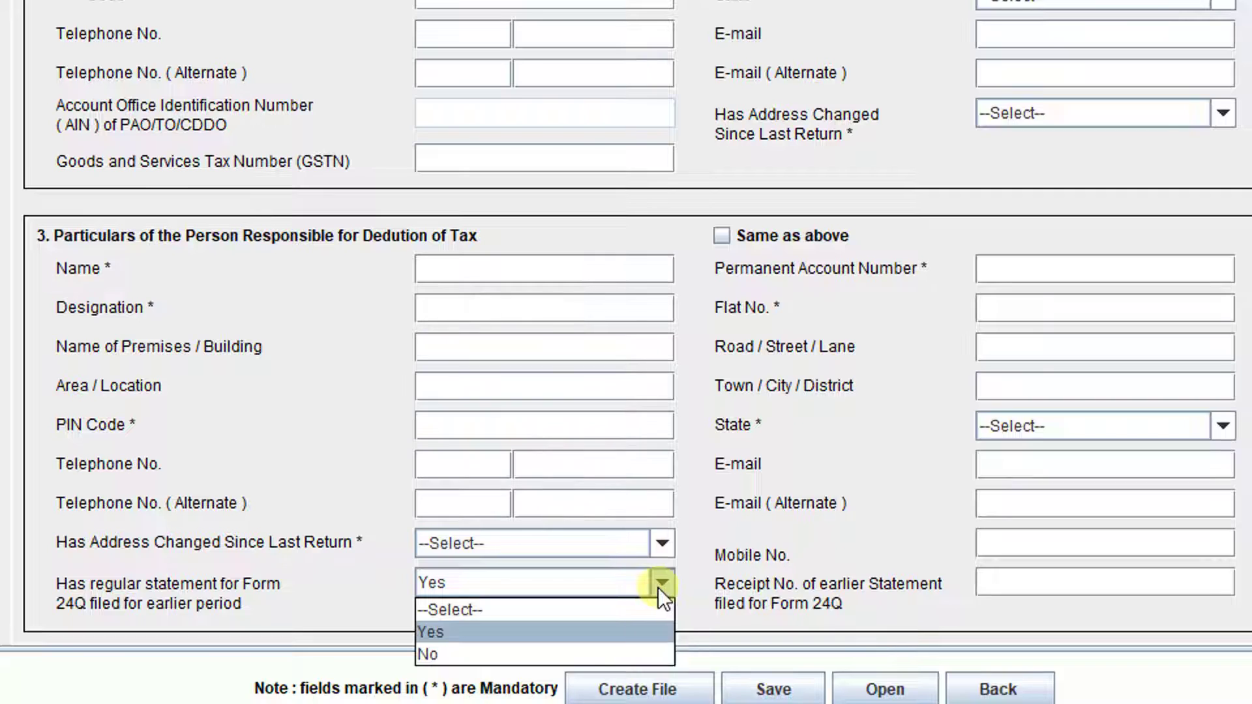
click(482, 651)
key(Return)
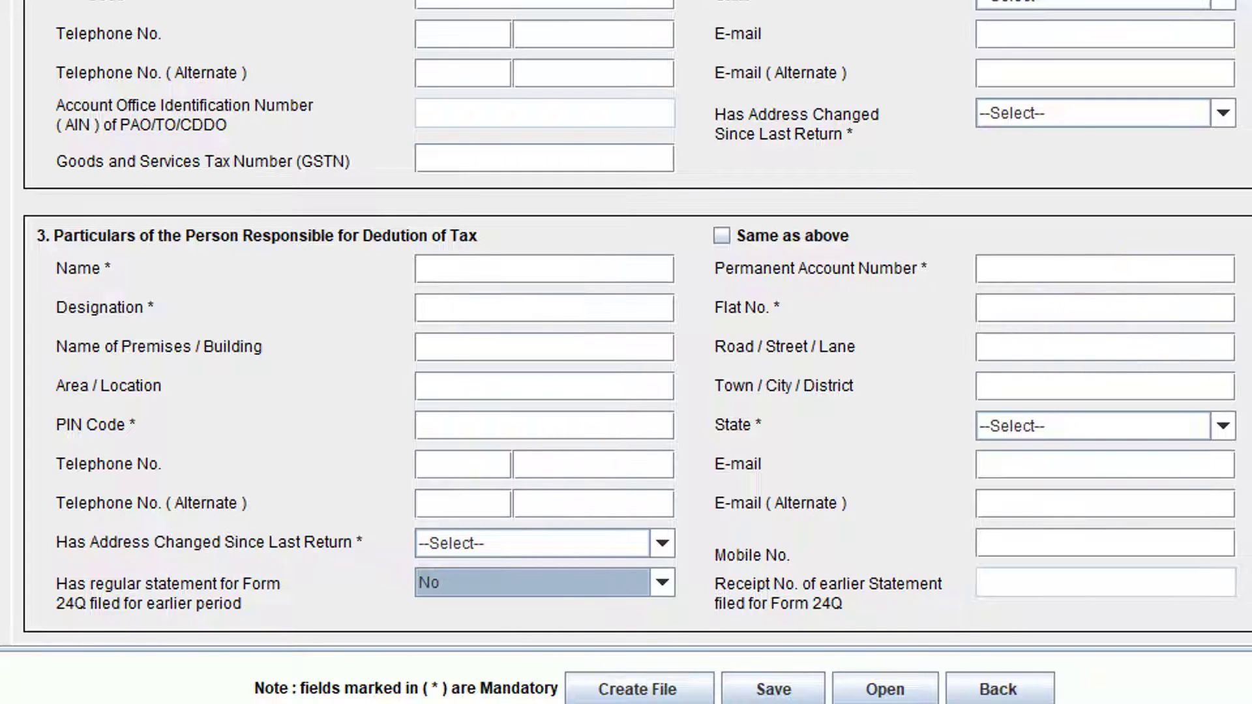
scroll(691, 349, up, 5)
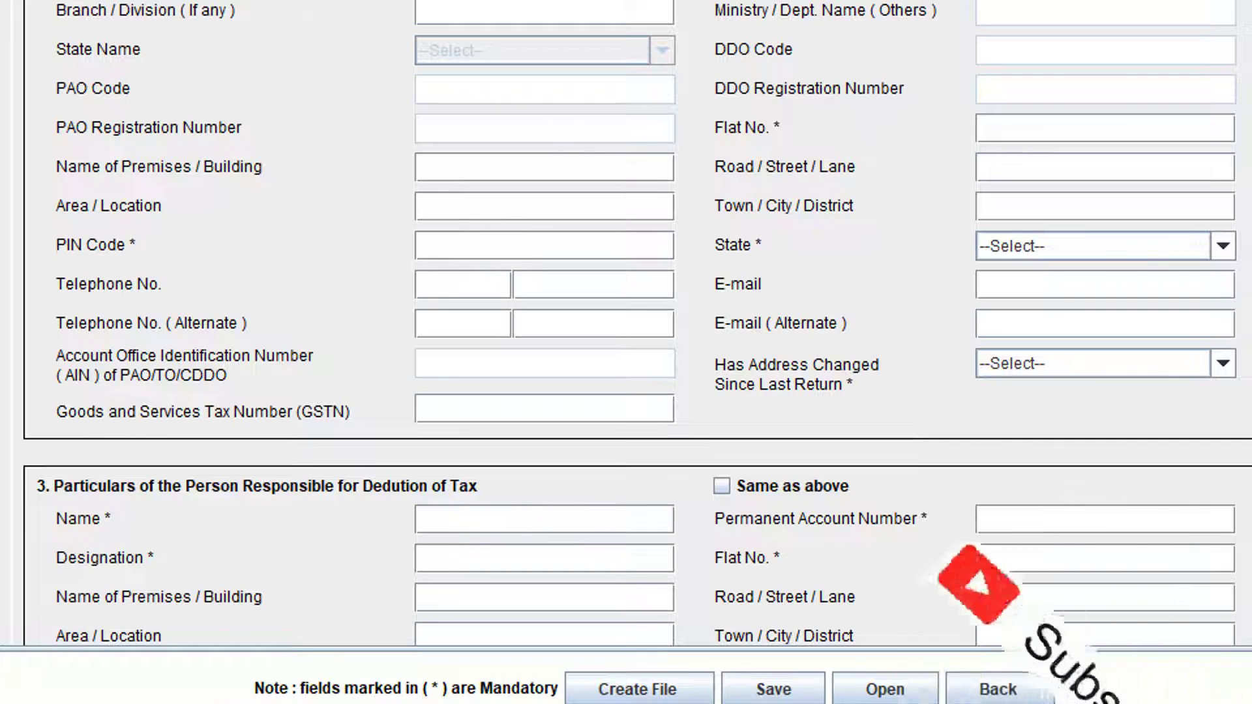
scroll(626, 323, down, 3)
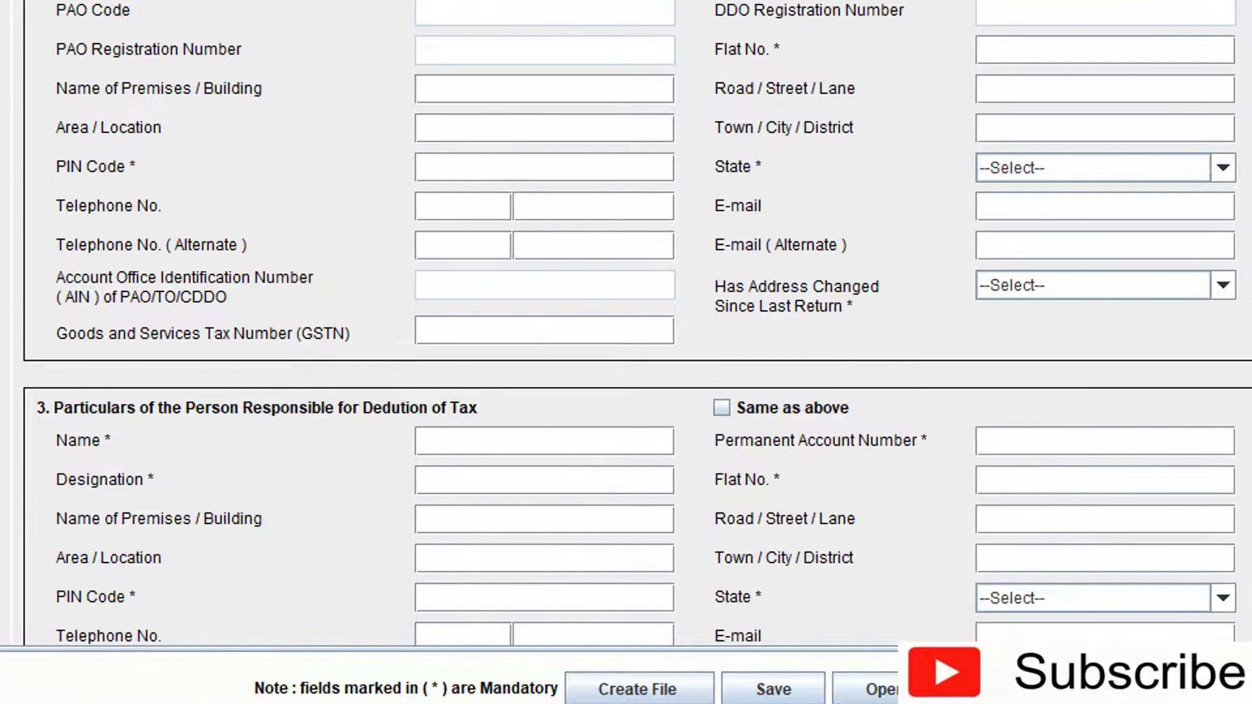
scroll(626, 323, down, 5)
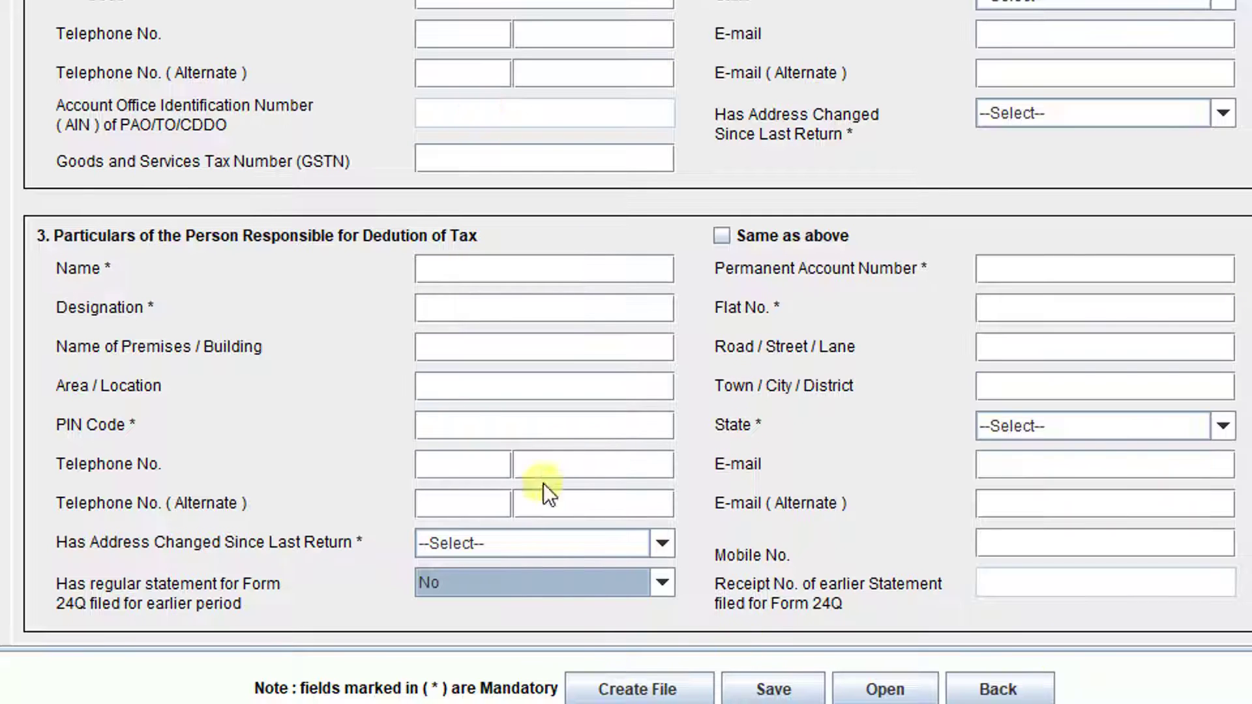
scroll(1067, 459, up, 6)
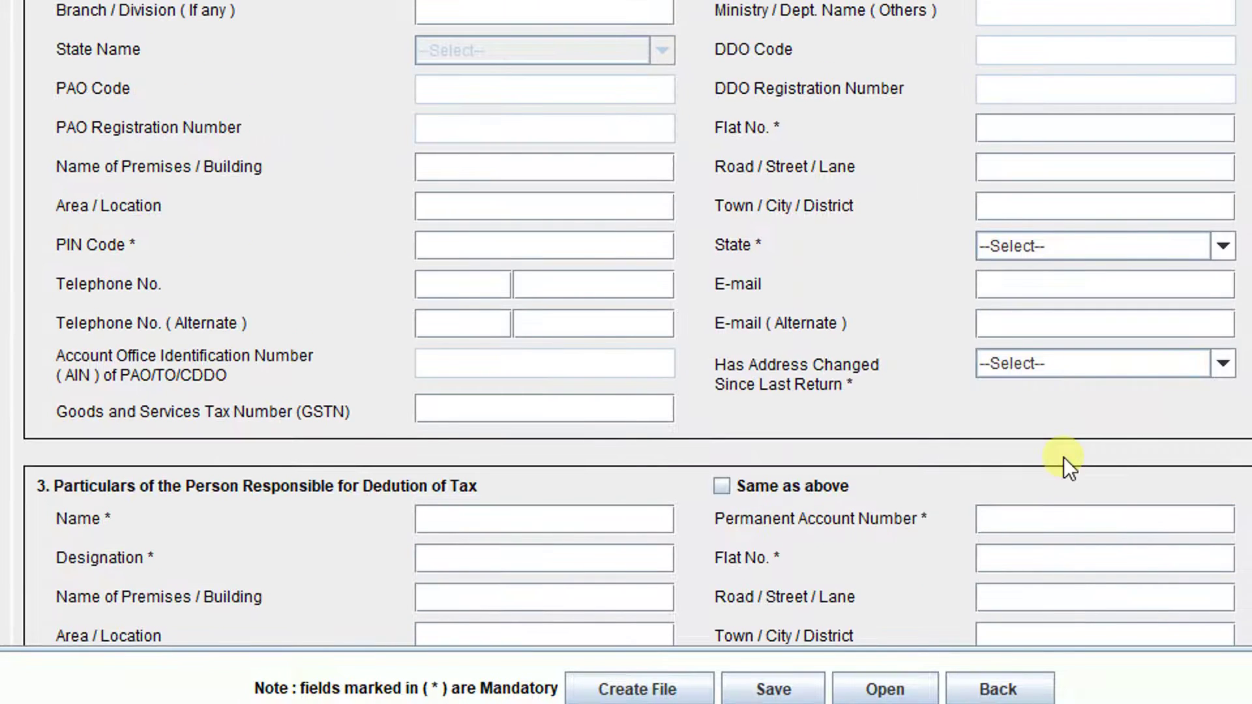
scroll(1113, 453, down, 6)
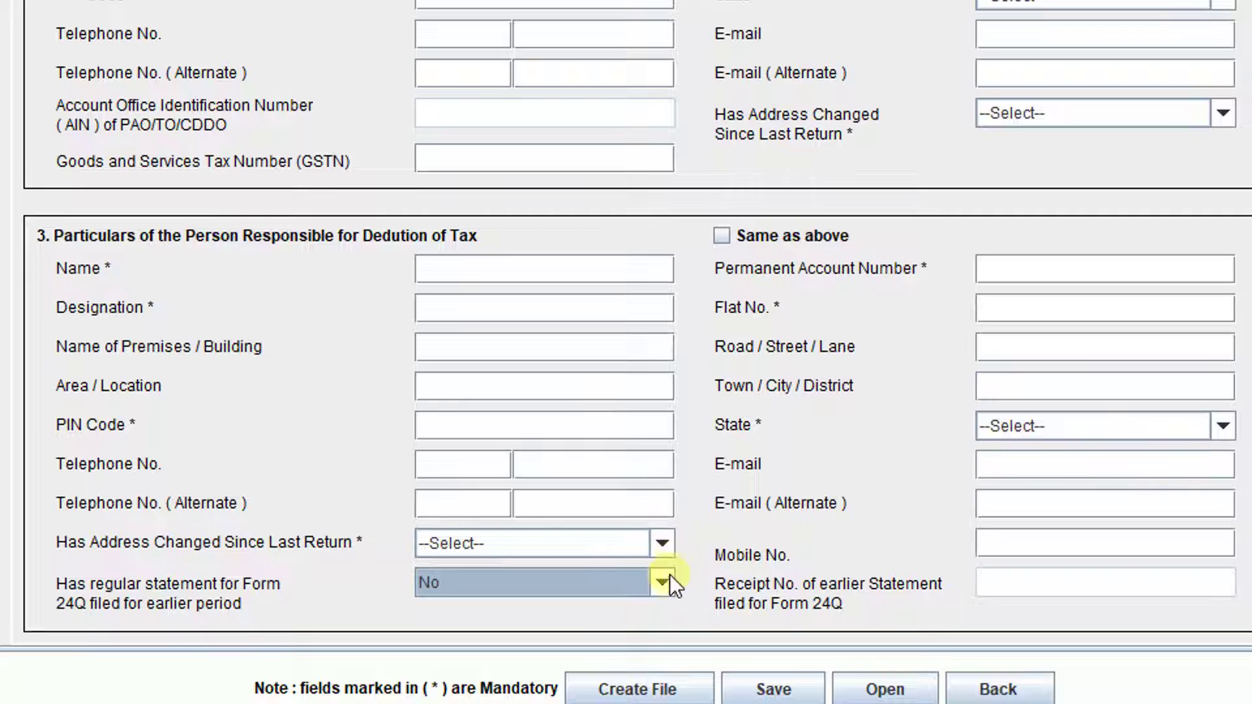
scroll(664, 581, up, 6)
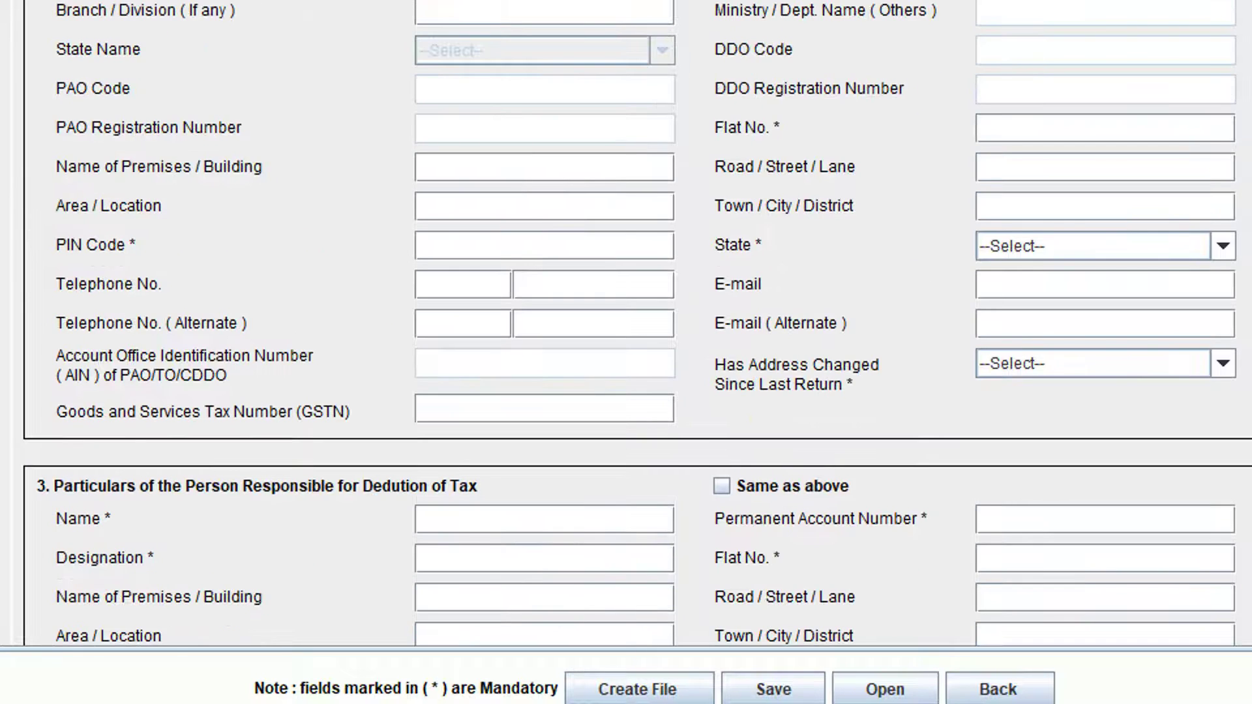
scroll(913, 213, down, 6)
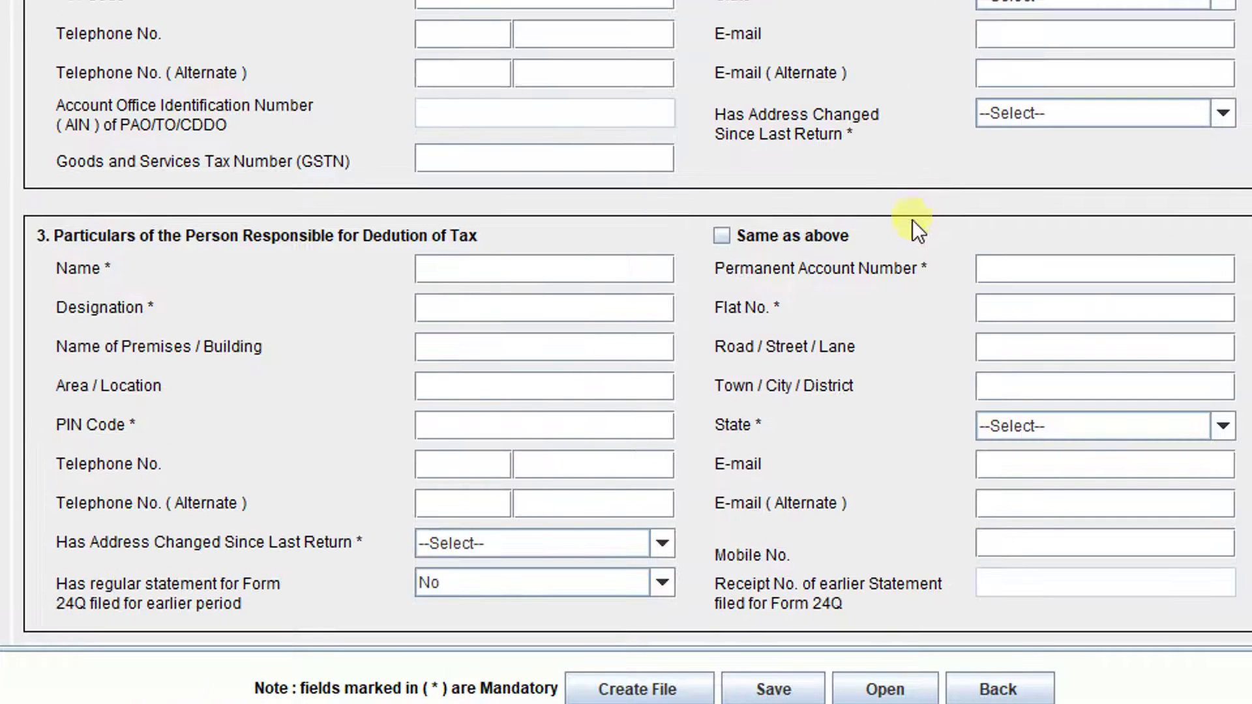
click(663, 589)
click(664, 589)
click(1043, 588)
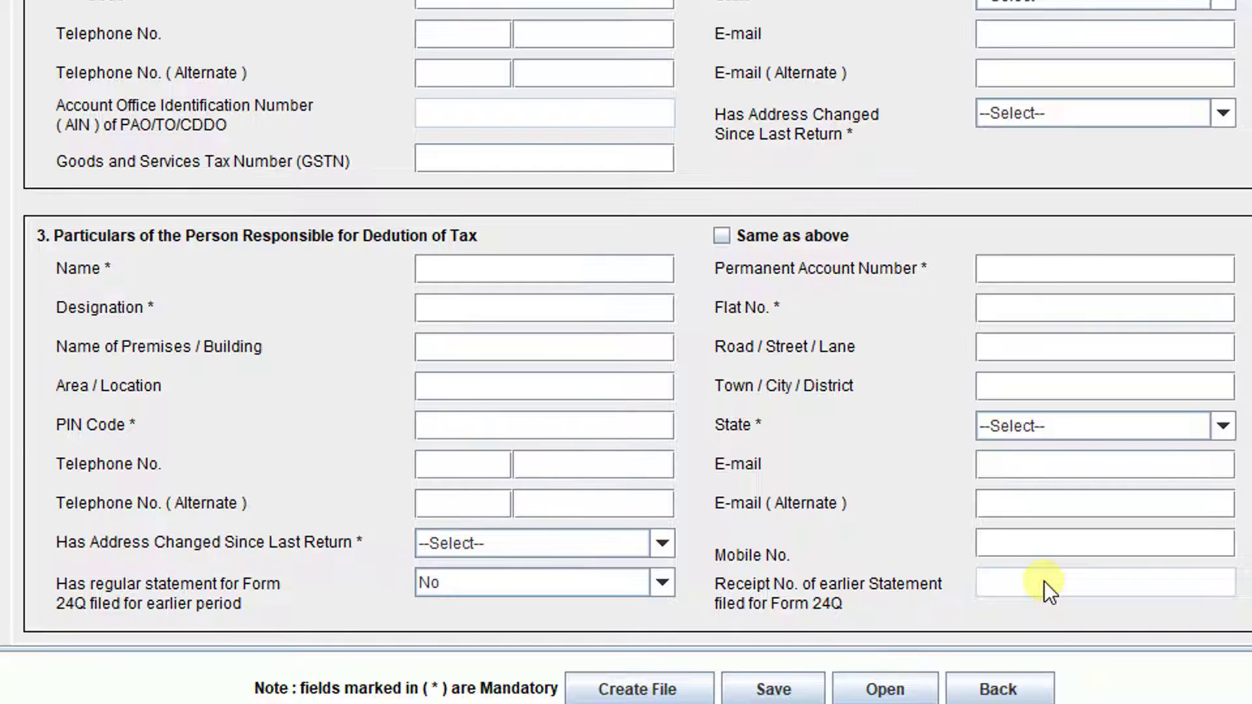
scroll(1044, 581, up, 6)
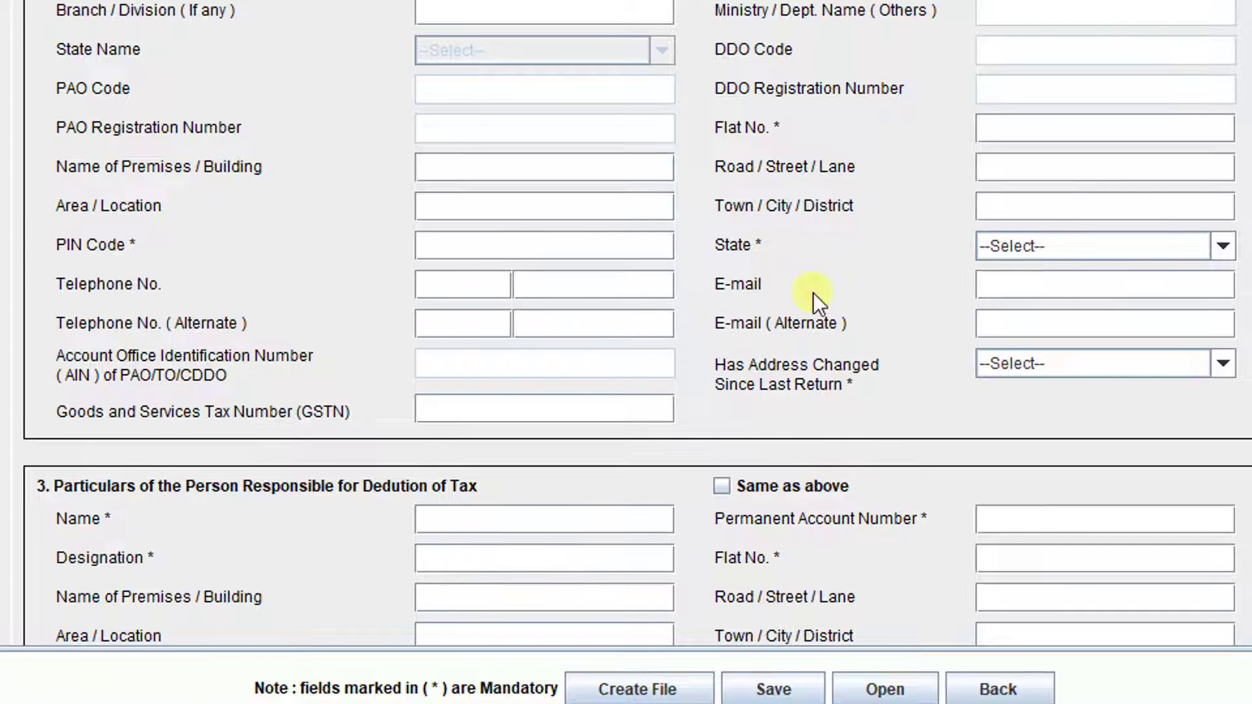
scroll(812, 292, down, 6)
scroll(937, 452, up, 6)
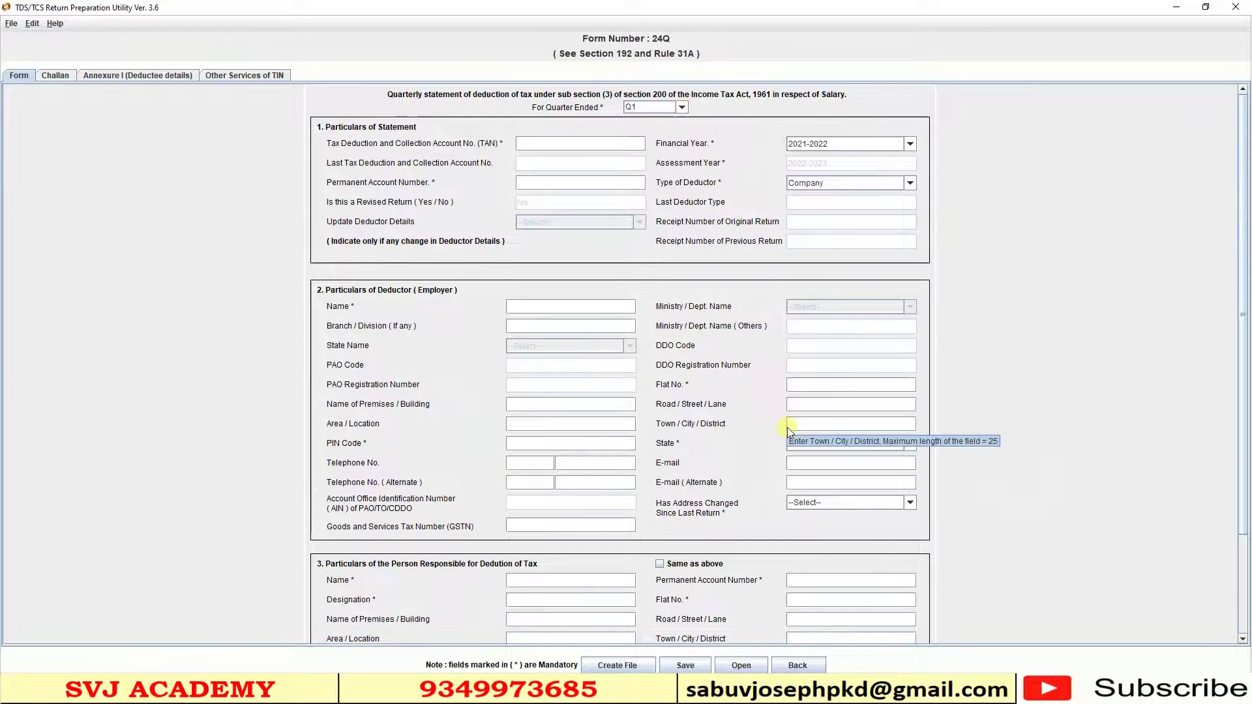
- Choose Q1, then reopen the saved Regular Form 24Q file from the start screen
click(682, 107)
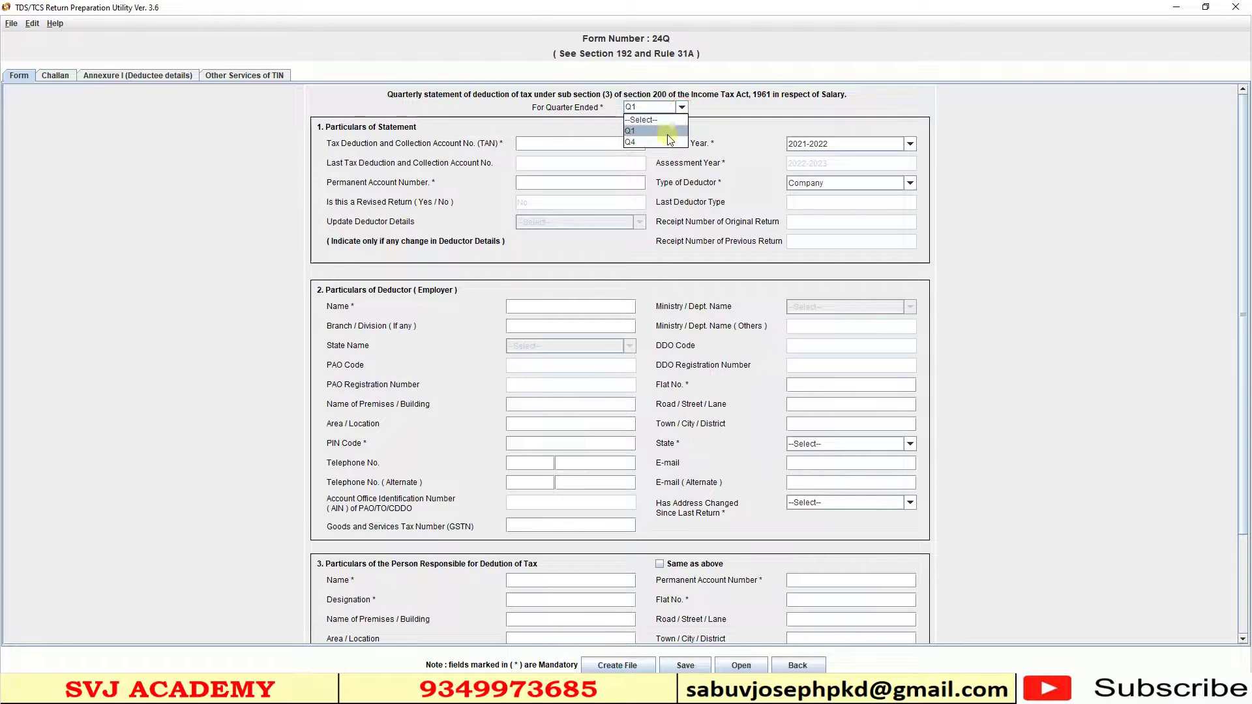
click(668, 132)
scroll(718, 391, down, 5)
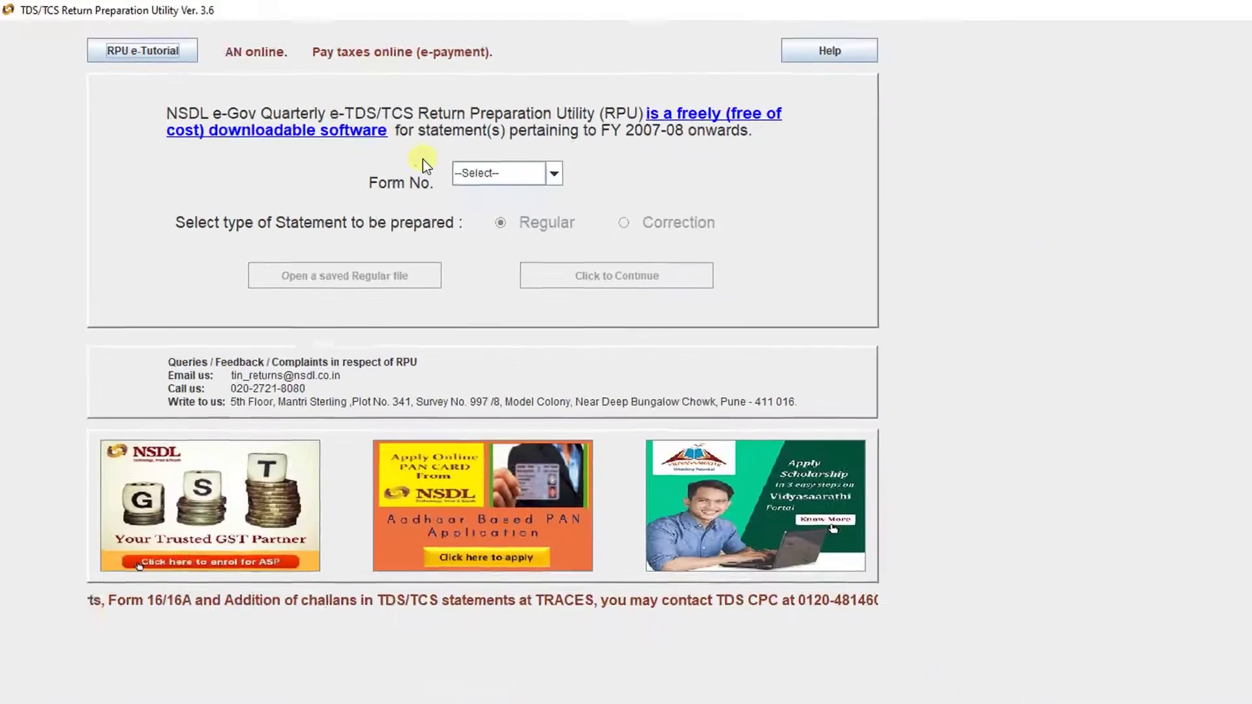
click(588, 190)
click(540, 225)
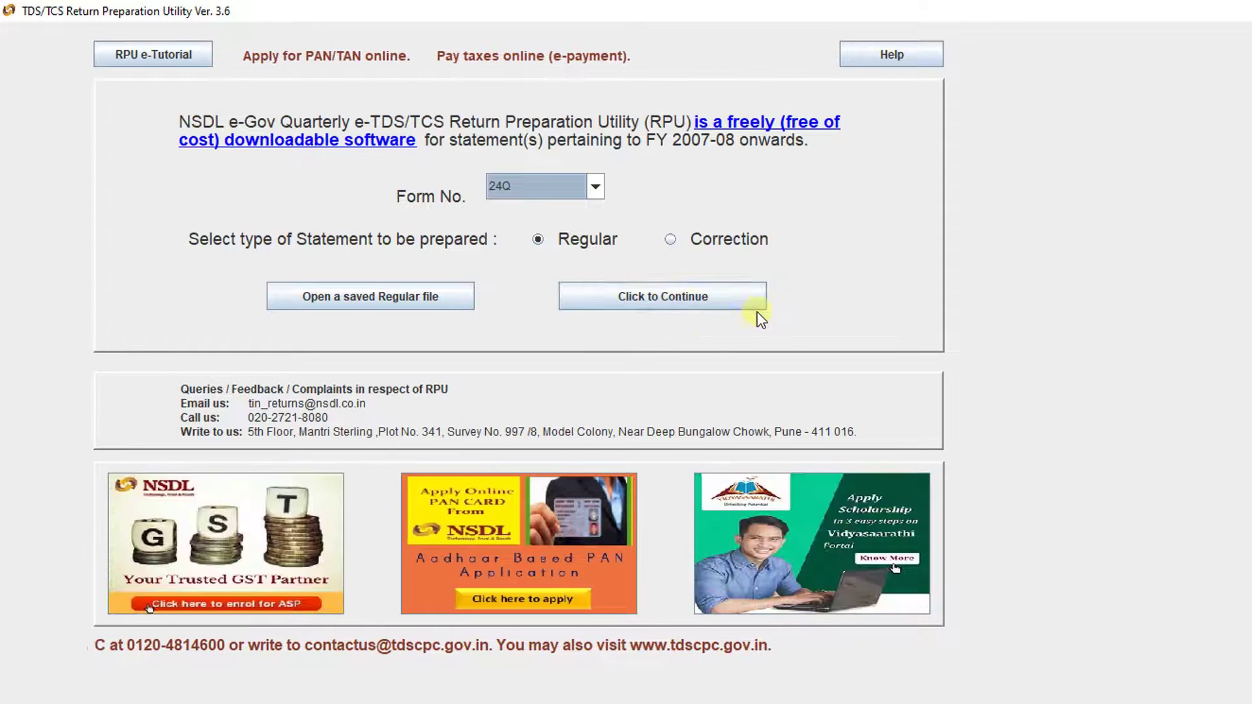
click(366, 311)
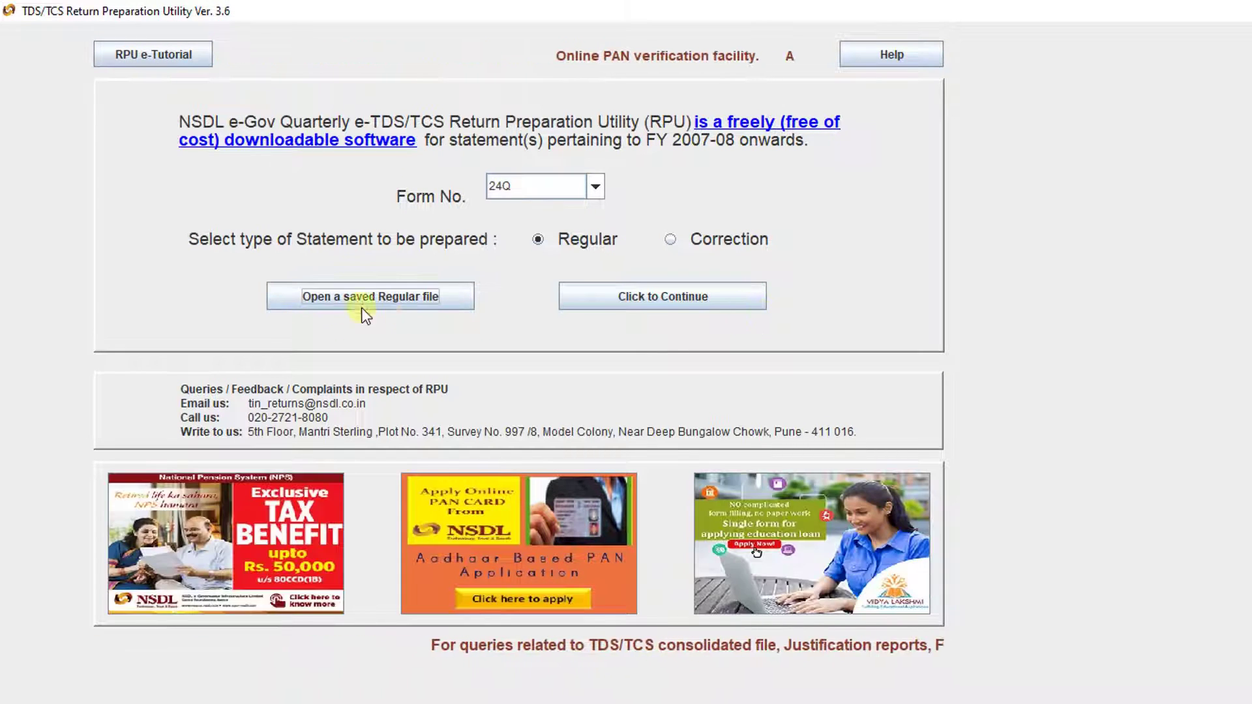
click(410, 303)
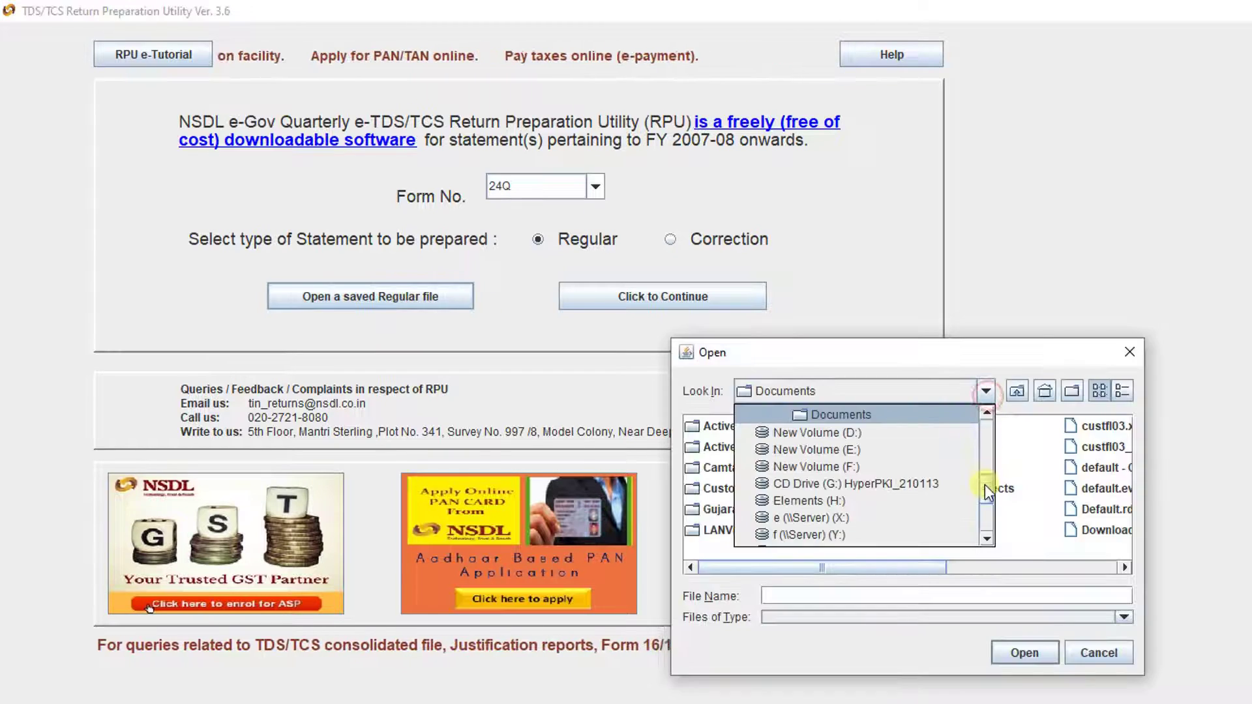
scroll(966, 456, up, 5)
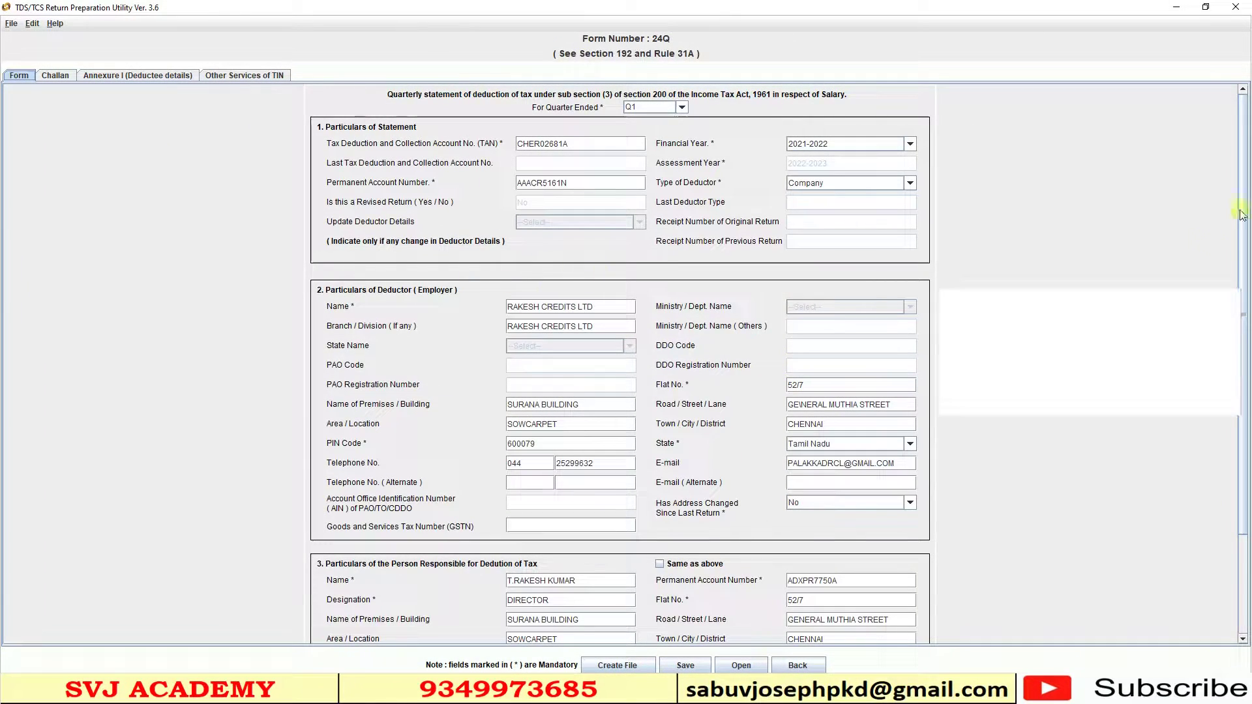
- Switch the saved Form 24Q statement to its Challan tab
scroll(1246, 128, down, 1)
scroll(1246, 128, up, 1)
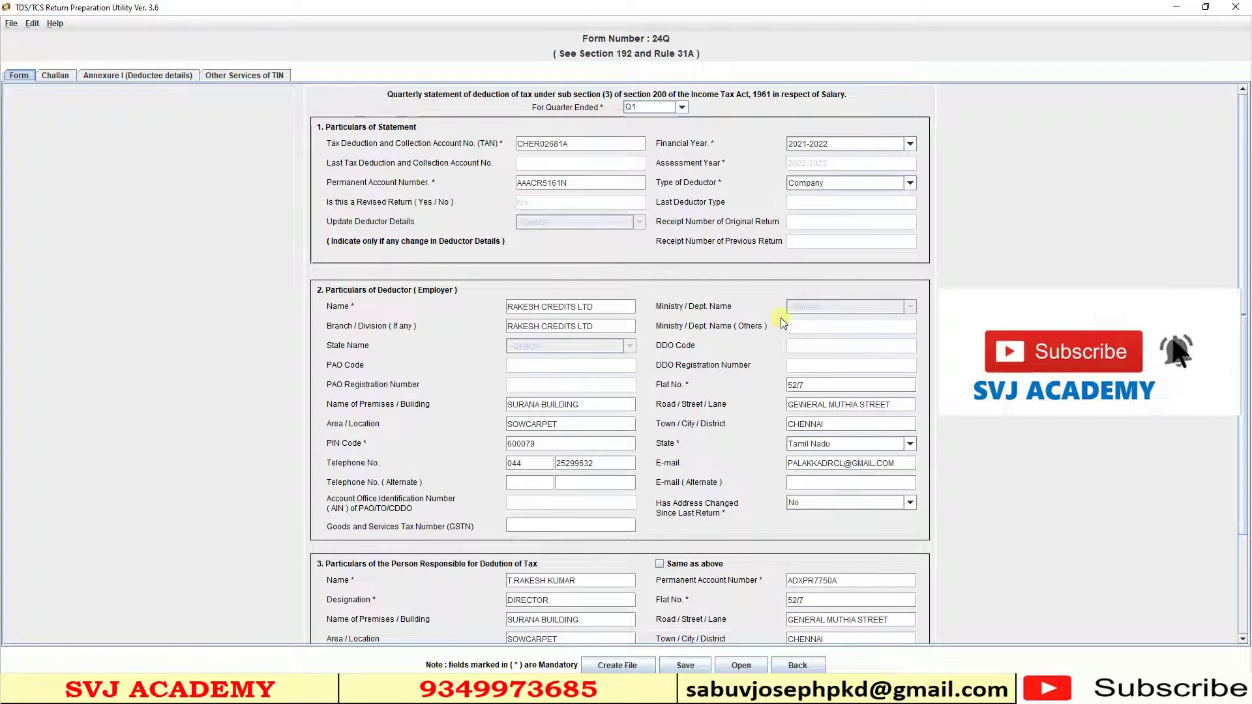
click(56, 76)
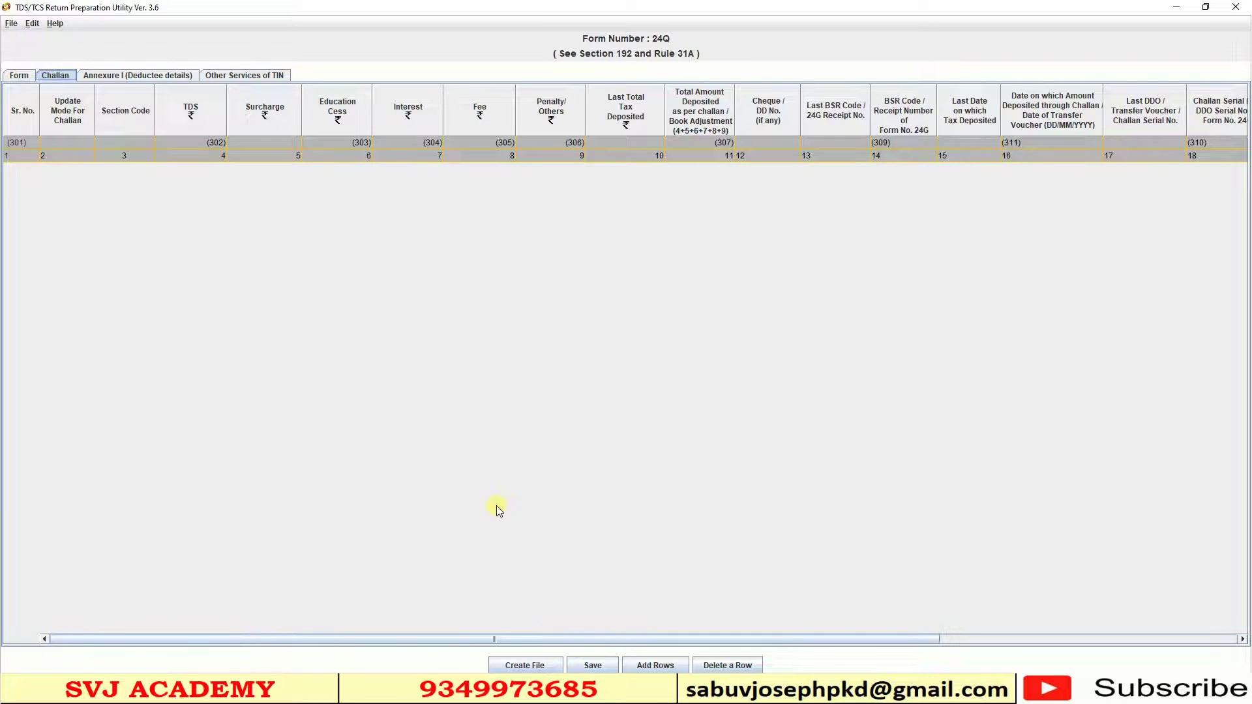
- Add 1 blank row to the challan table
click(655, 665)
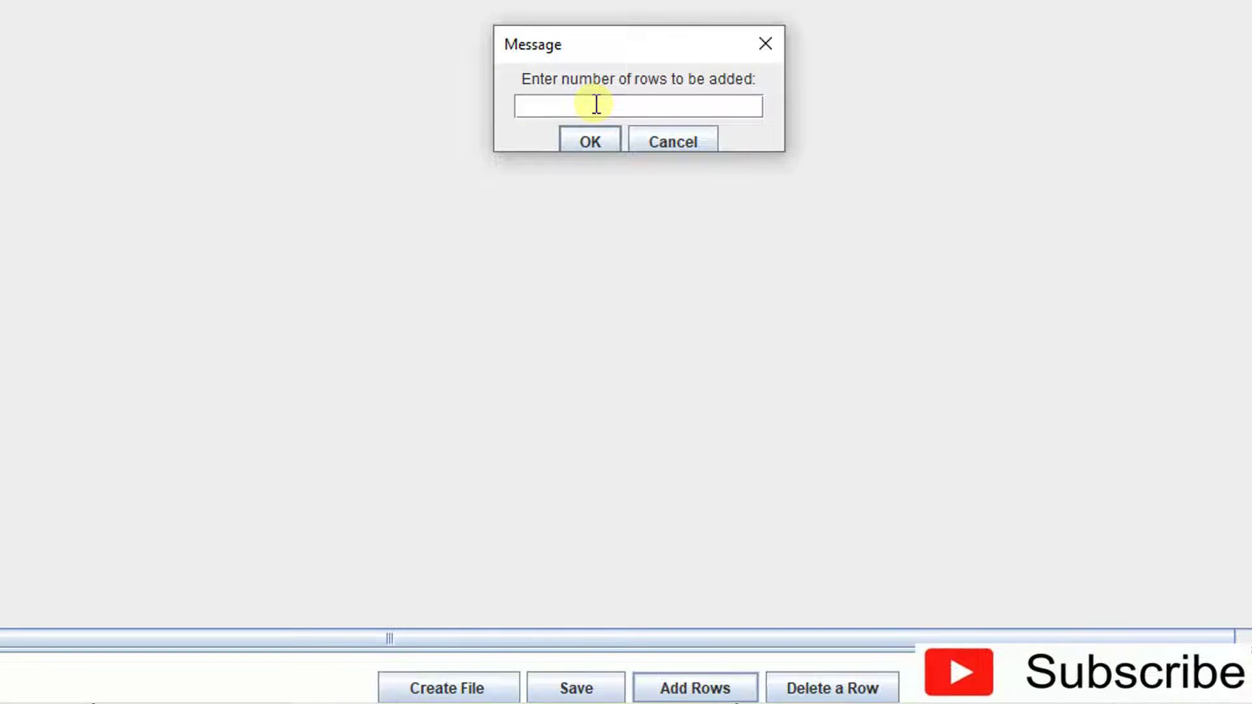
text(1)
click(590, 143)
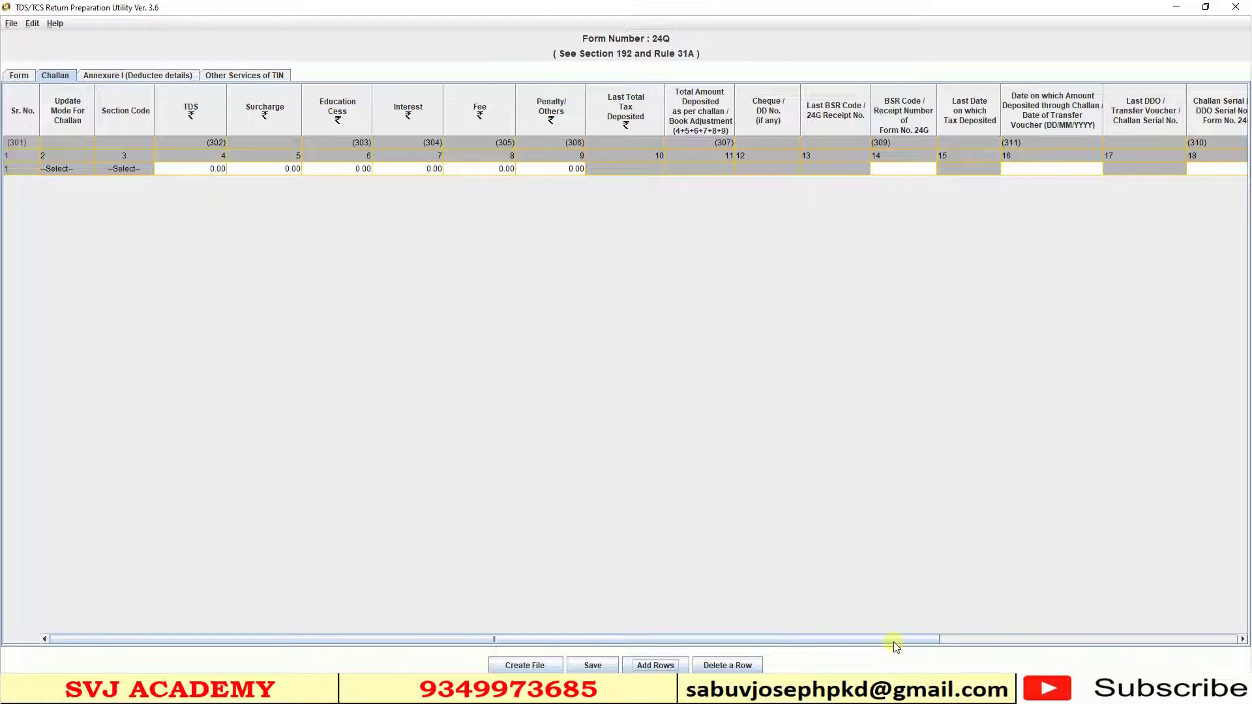
- Scroll across all the new challan row's columns and back to the start
drag(894, 643, 1207, 652)
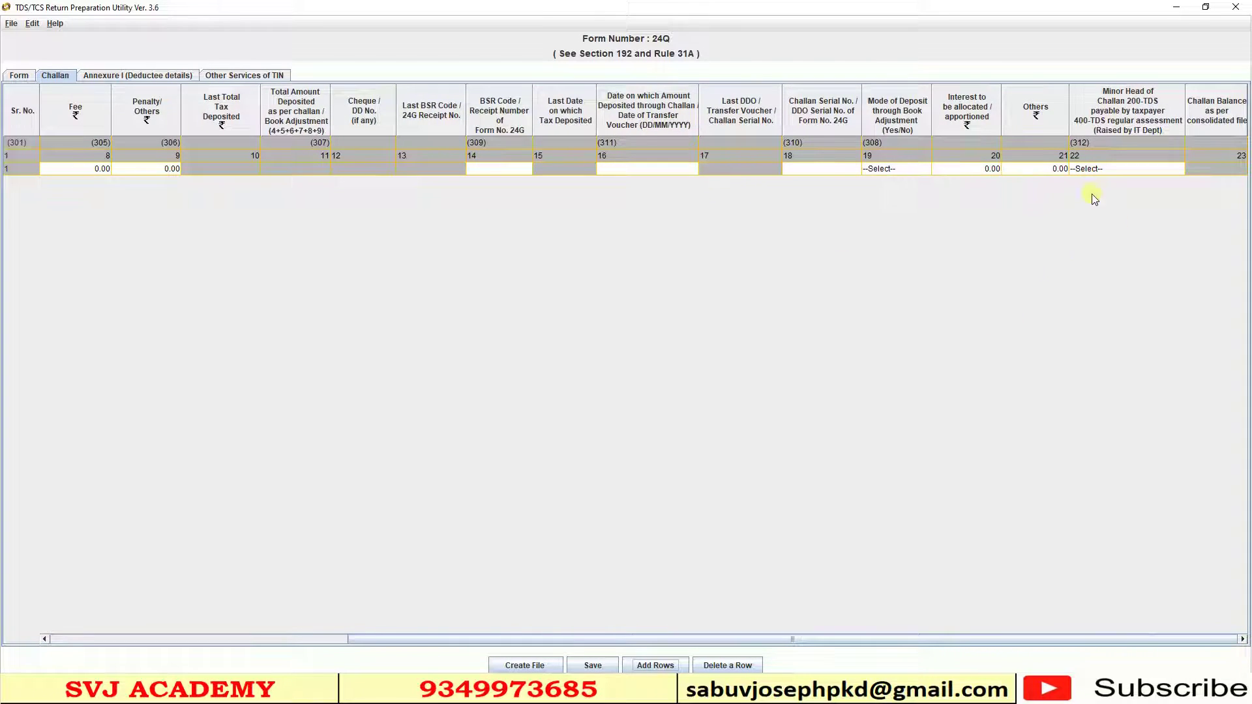
drag(973, 636, 257, 637)
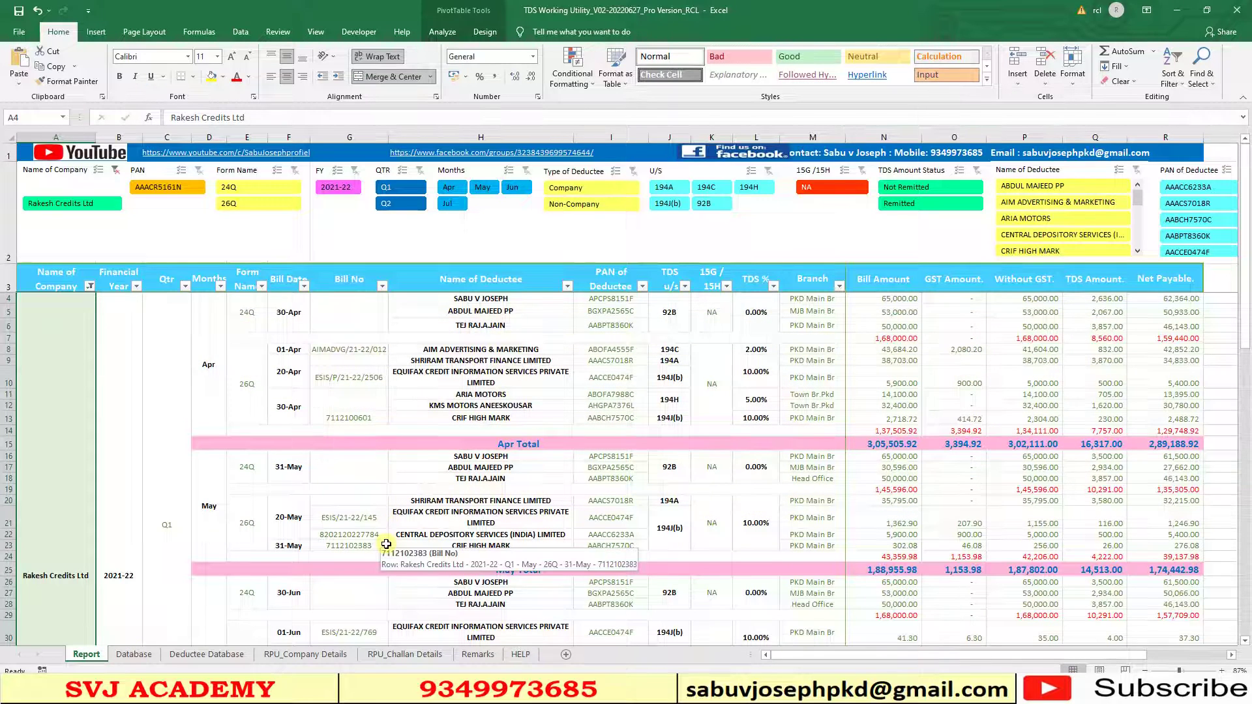
- Bring up the RPU_Challan Details sheet in the Excel workbook
click(400, 659)
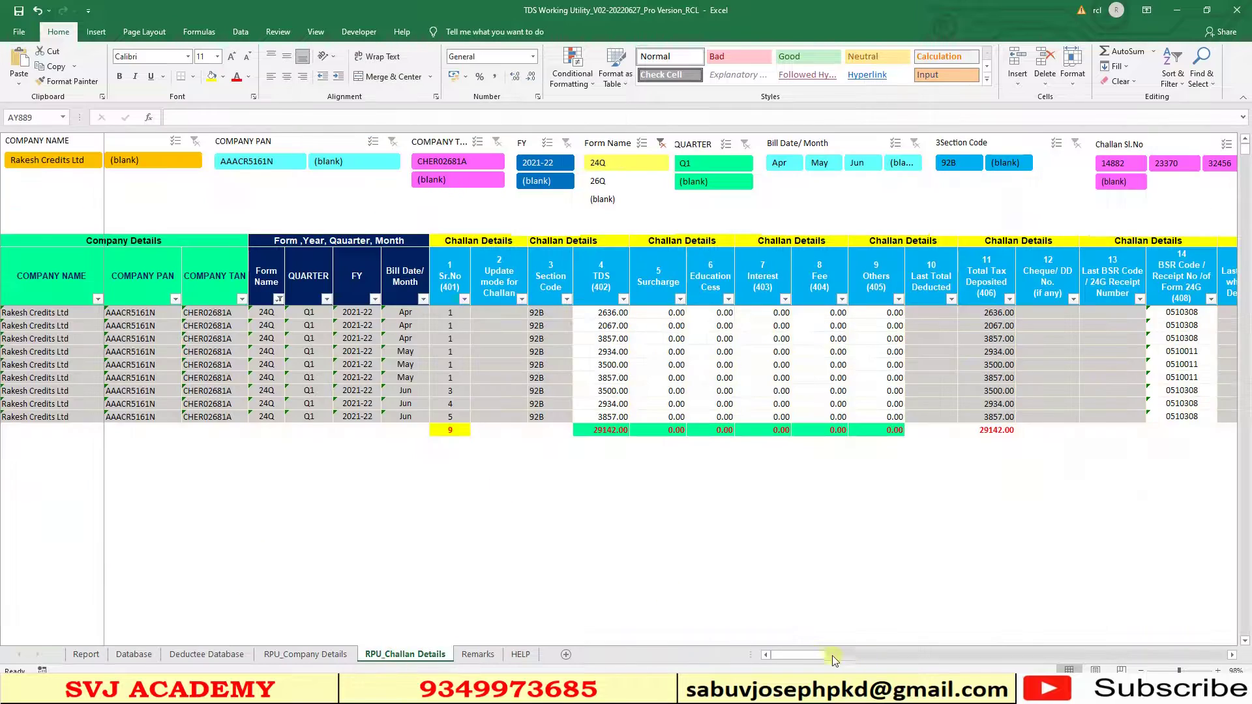
mouse_move(815, 656)
mouse_down()
mouse_move(1192, 659)
mouse_move(796, 655)
mouse_up()
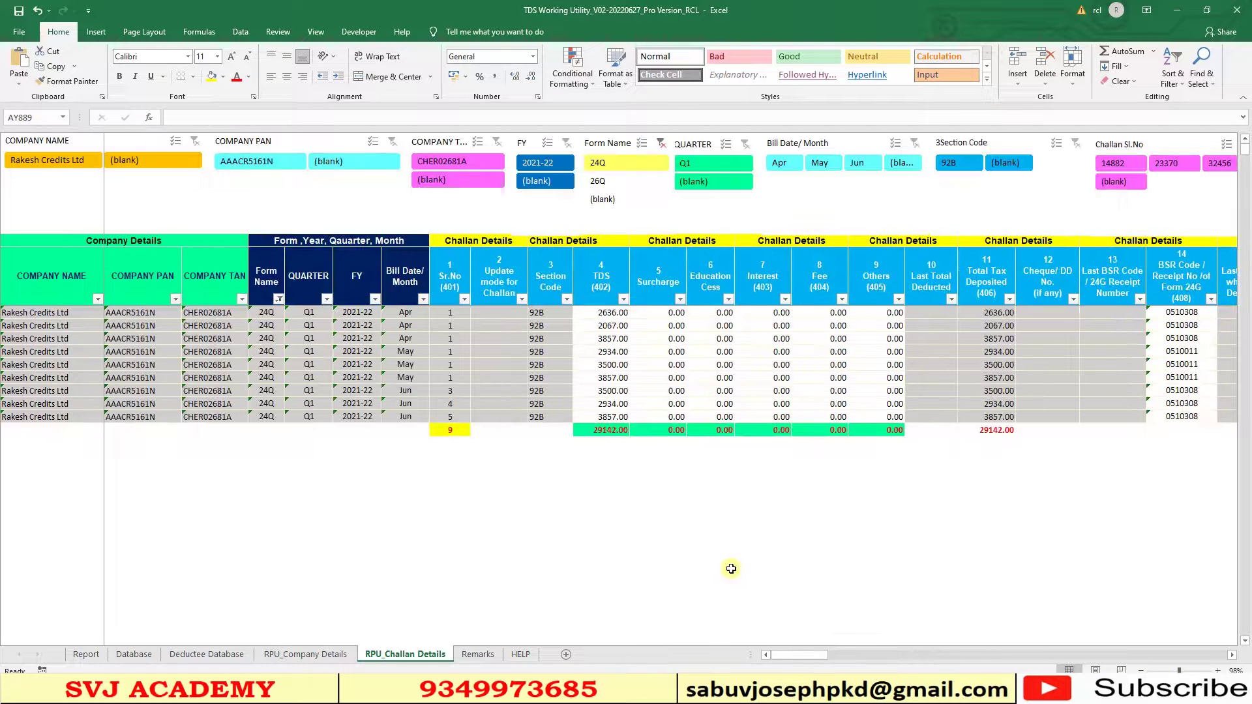
key(alt+Tab)
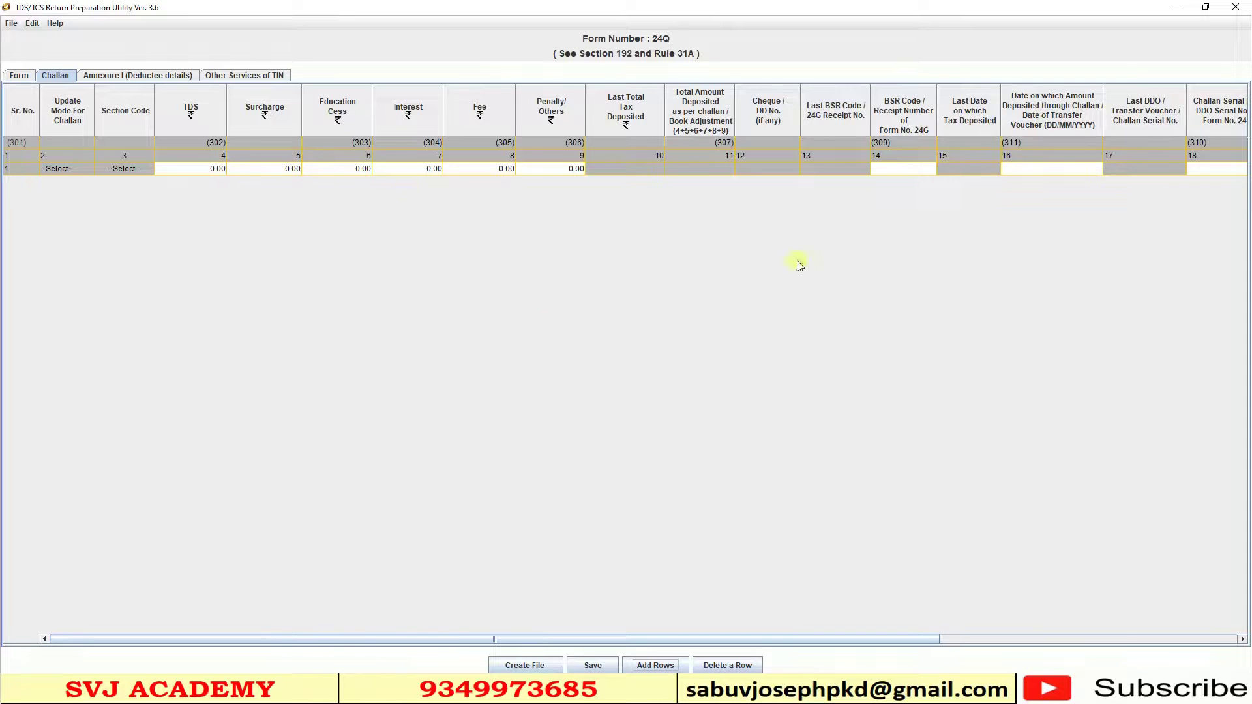
key(alt+Tab)
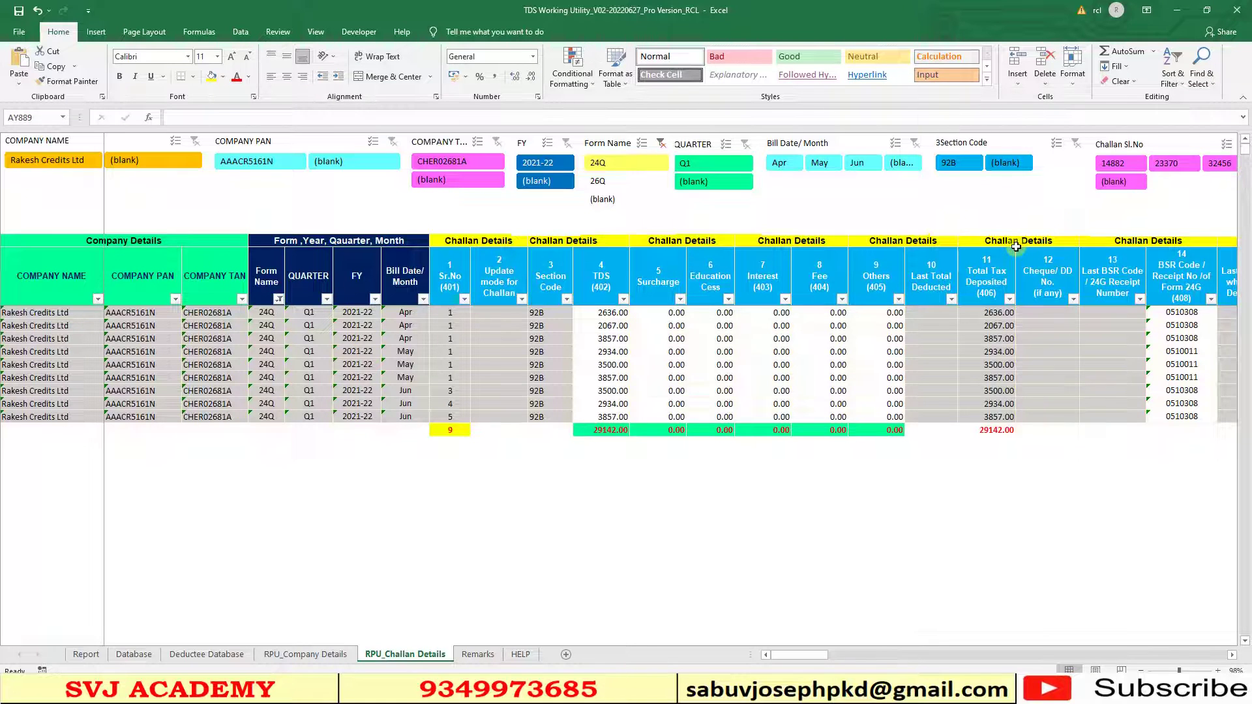
key(alt+Tab)
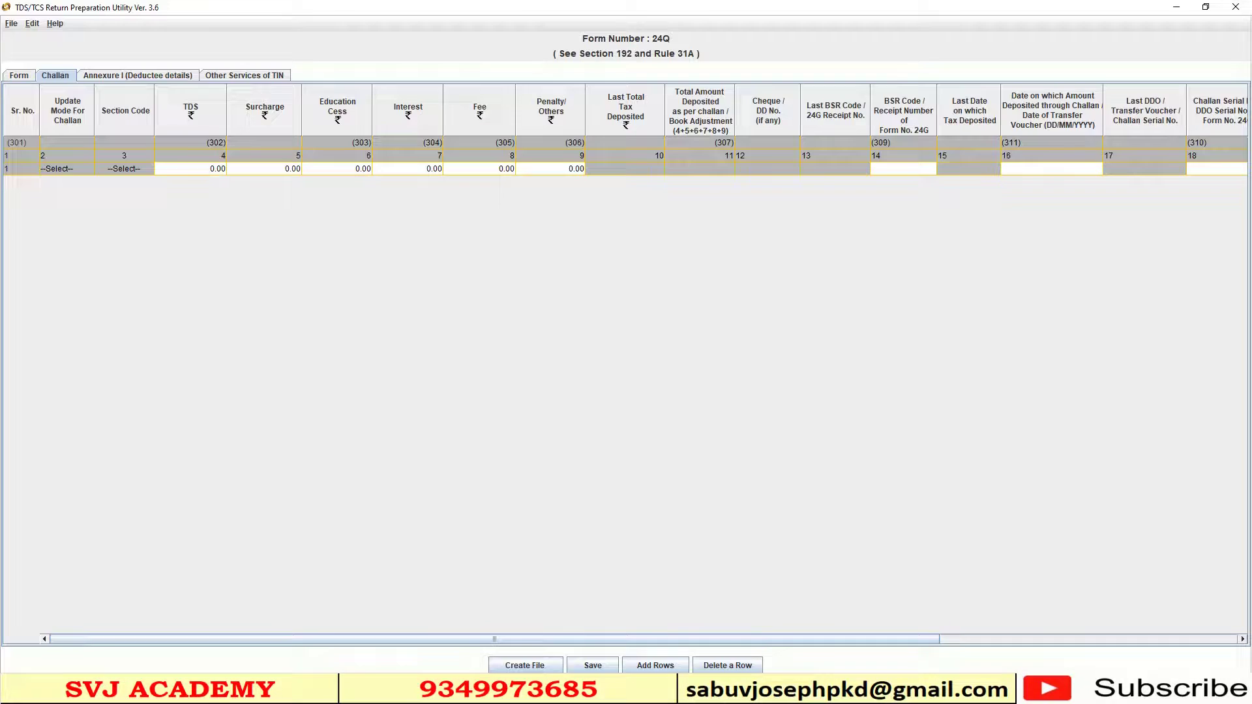
key(alt+Tab)
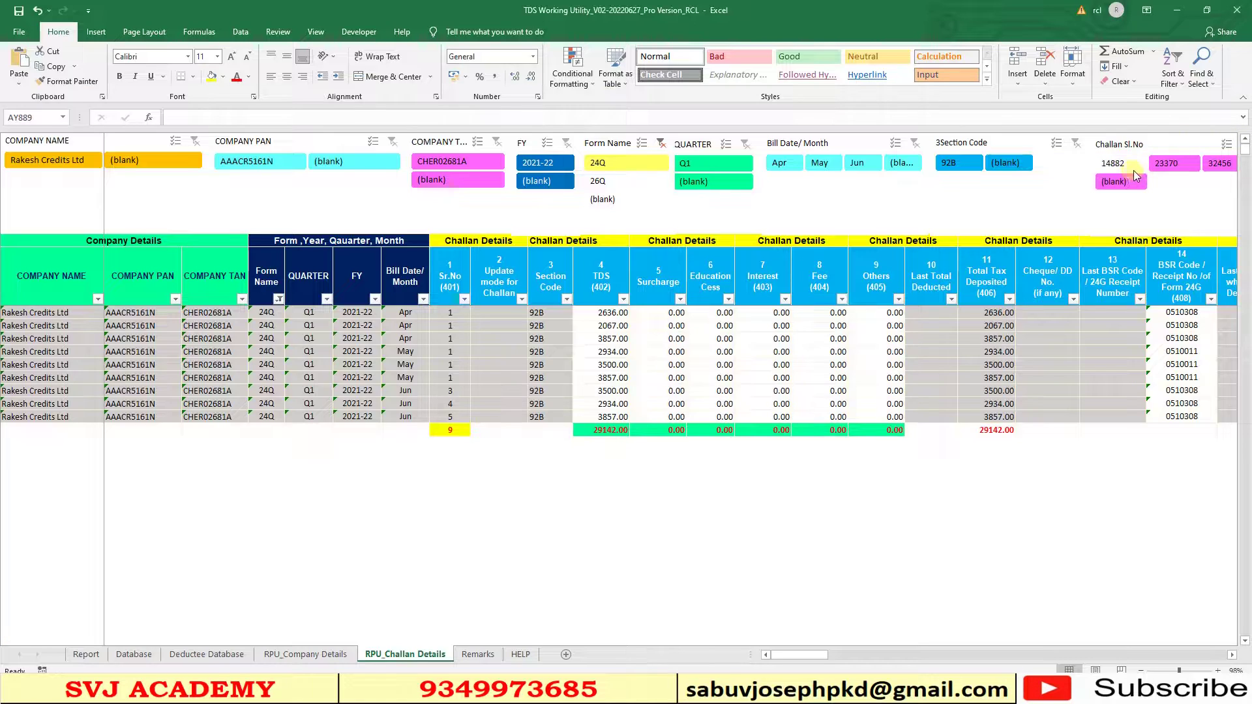
- Filter to challan 14882 and copy its totals row starting at 8560.00
click(1132, 166)
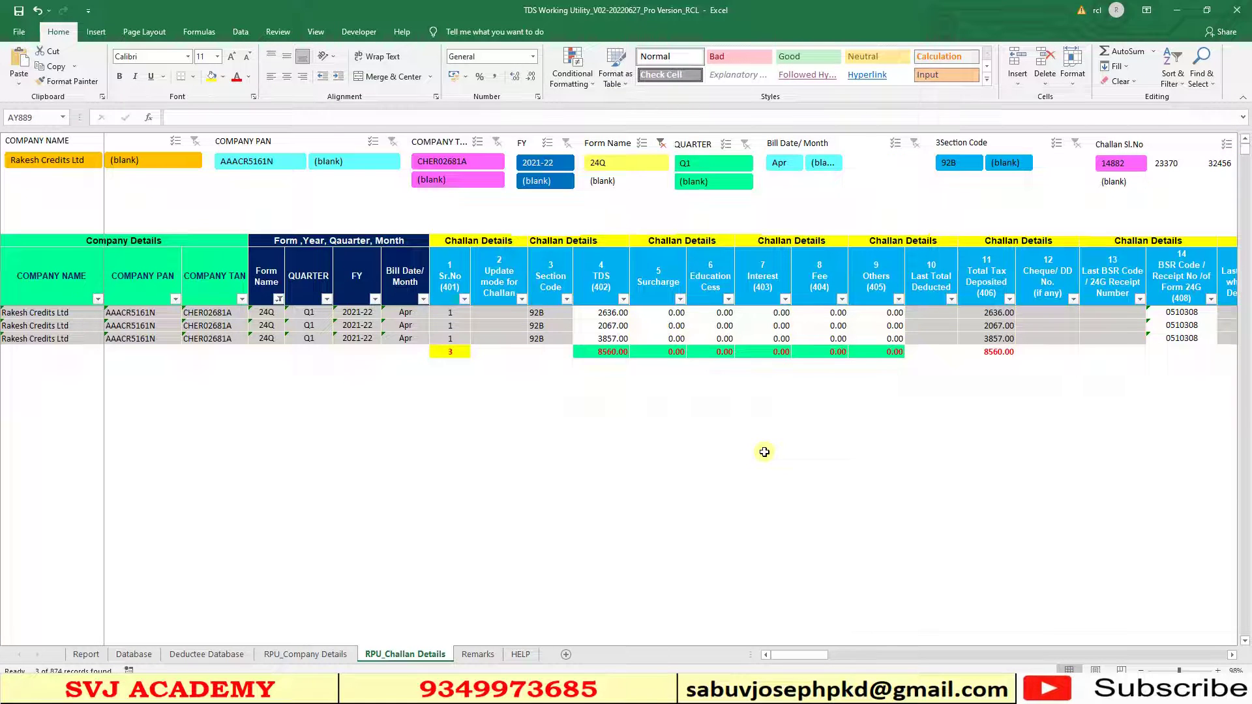
drag(600, 353, 877, 352)
key(ctrl+c)
- Paste the TDS totals (8560.00) and BSR code 0510308 into the challan row
key(alt+Tab)
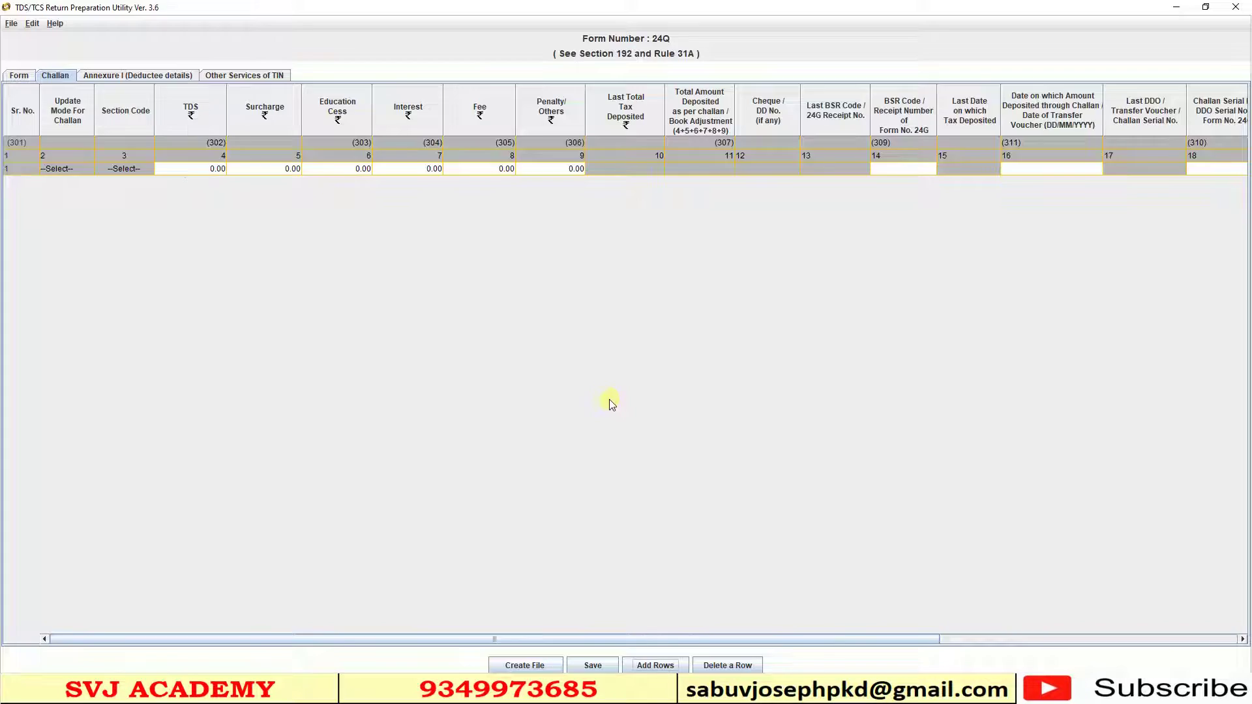
click(187, 171)
key(ctrl+v)
drag(626, 641, 900, 655)
key(alt+Tab)
click(449, 340)
key(ctrl+c)
key(alt+Tab)
click(643, 170)
key(ctrl+v)
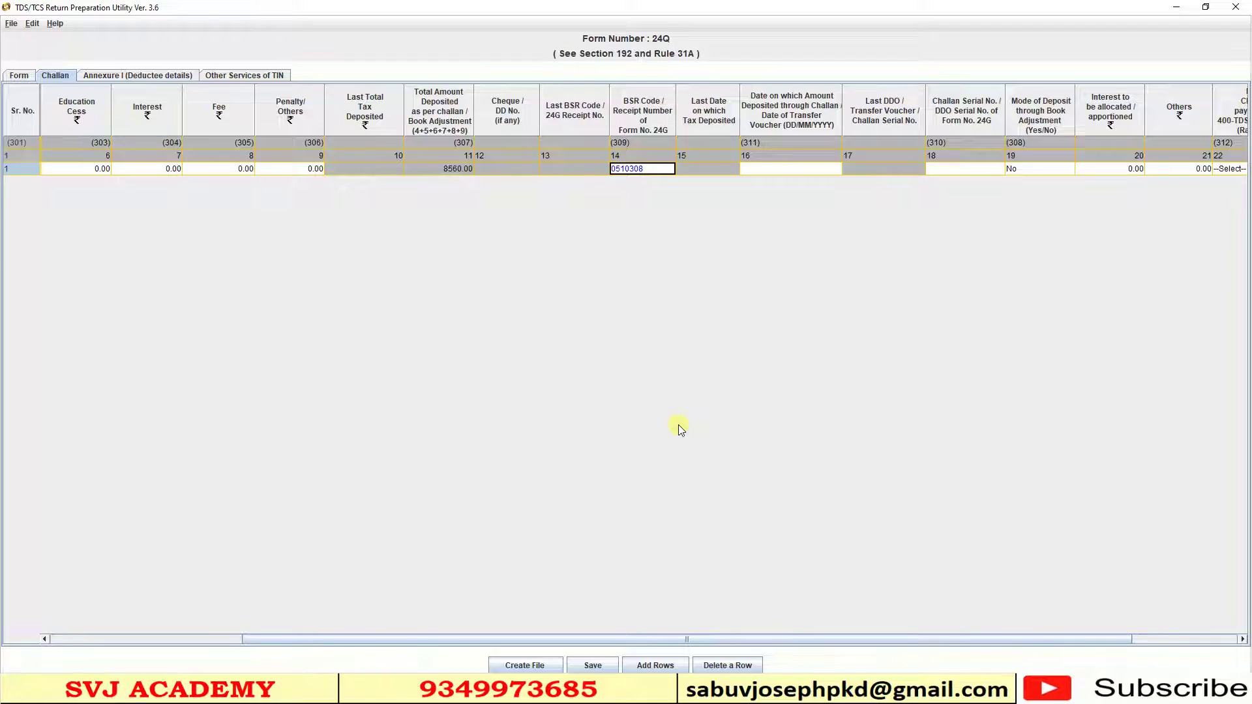
key(Tab)
key(alt+Tab)
click(567, 342)
key(ctrl+c)
key(alt+Tab)
key(ctrl+v)
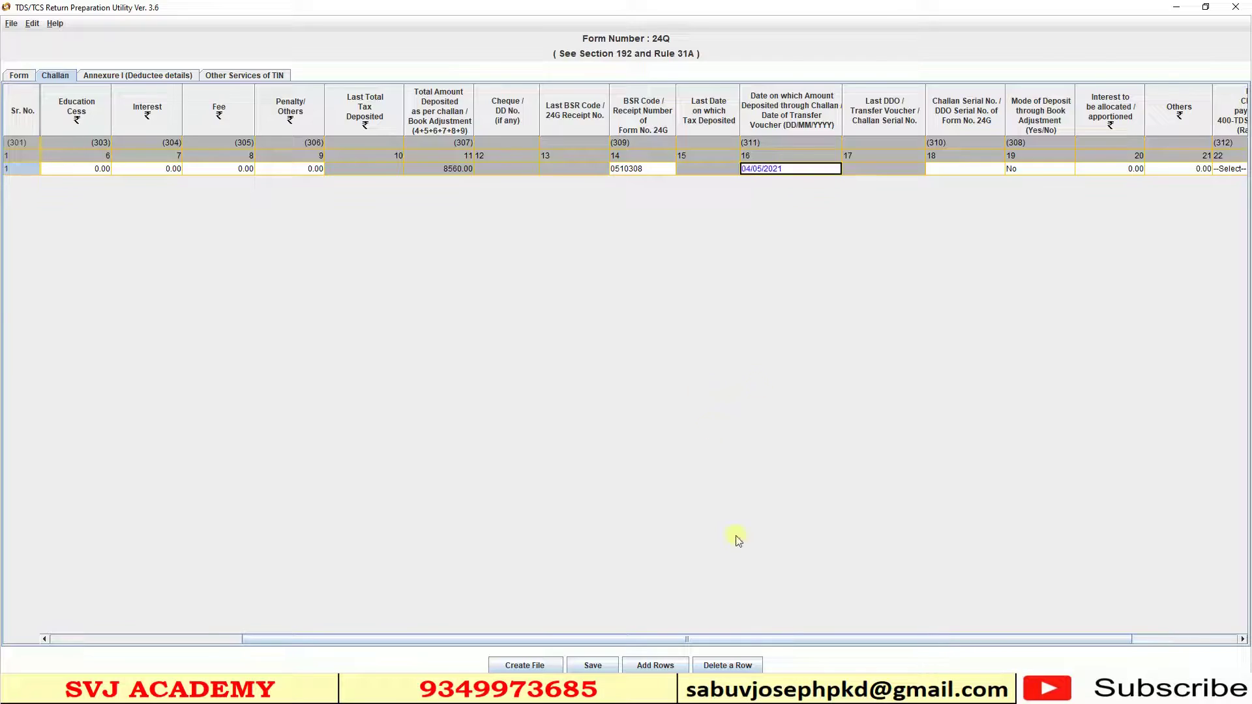
key(alt+Tab)
click(728, 340)
drag(728, 340, 1037, 340)
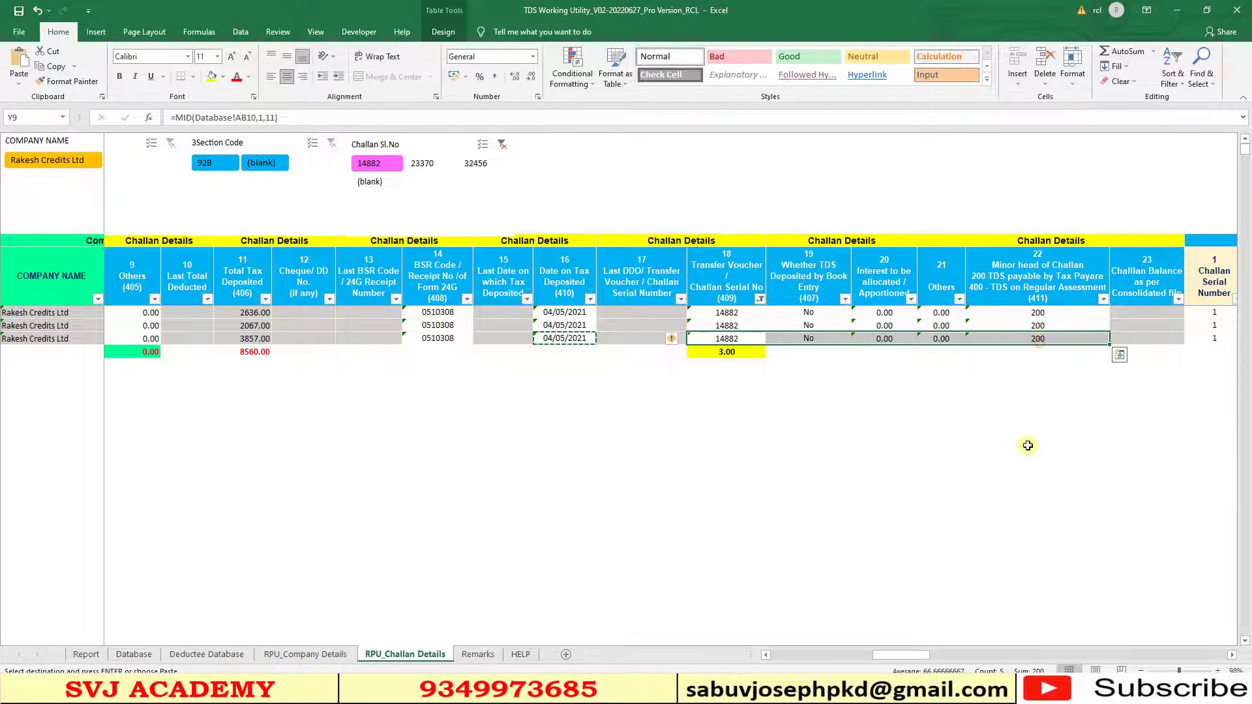
click(672, 339)
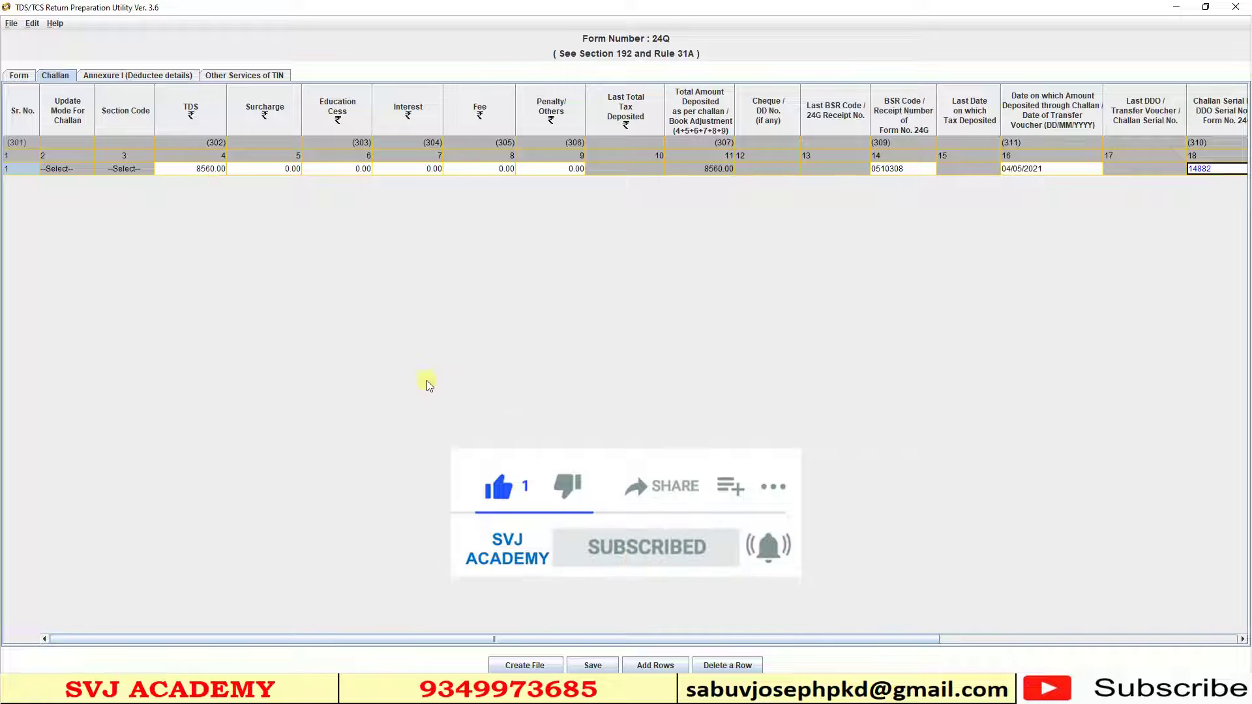
click(146, 77)
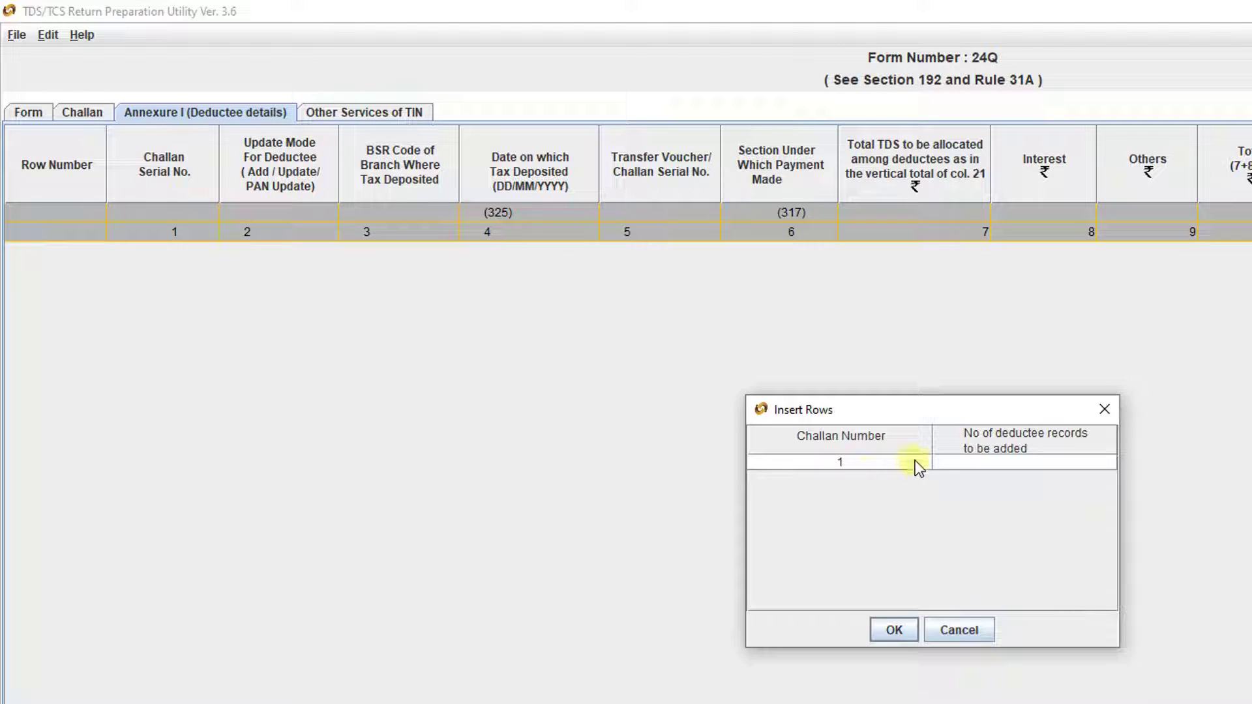
- Count the deductees in the Excel workbook and insert 3 deductee rows for challan 1
click(982, 462)
key(alt+Tab)
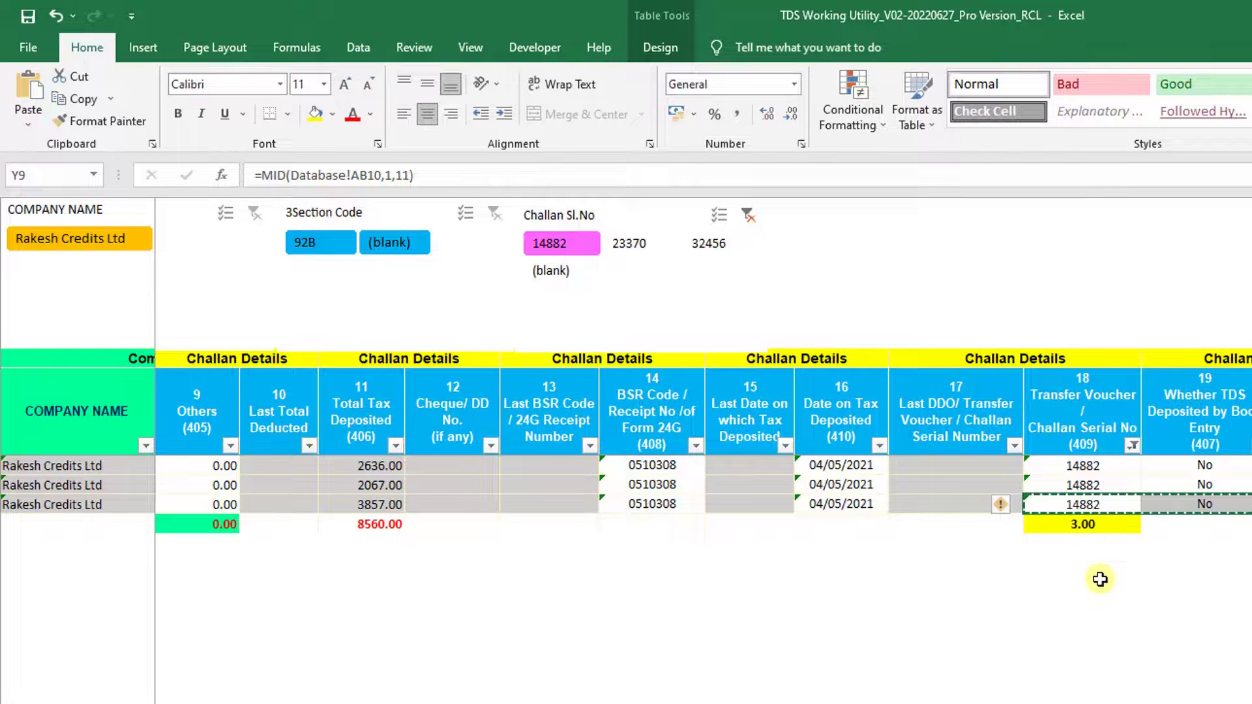
scroll(1101, 579, right, 10)
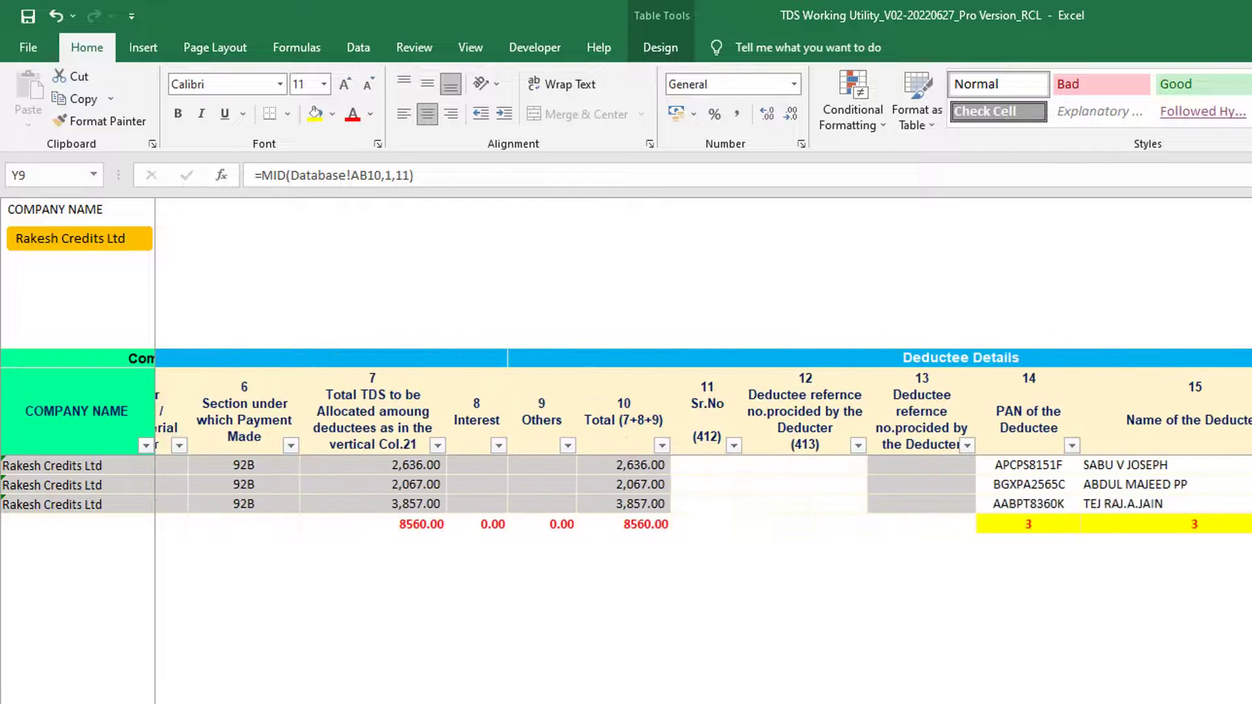
scroll(768, 579, right, 3)
click(740, 524)
key(alt+Tab)
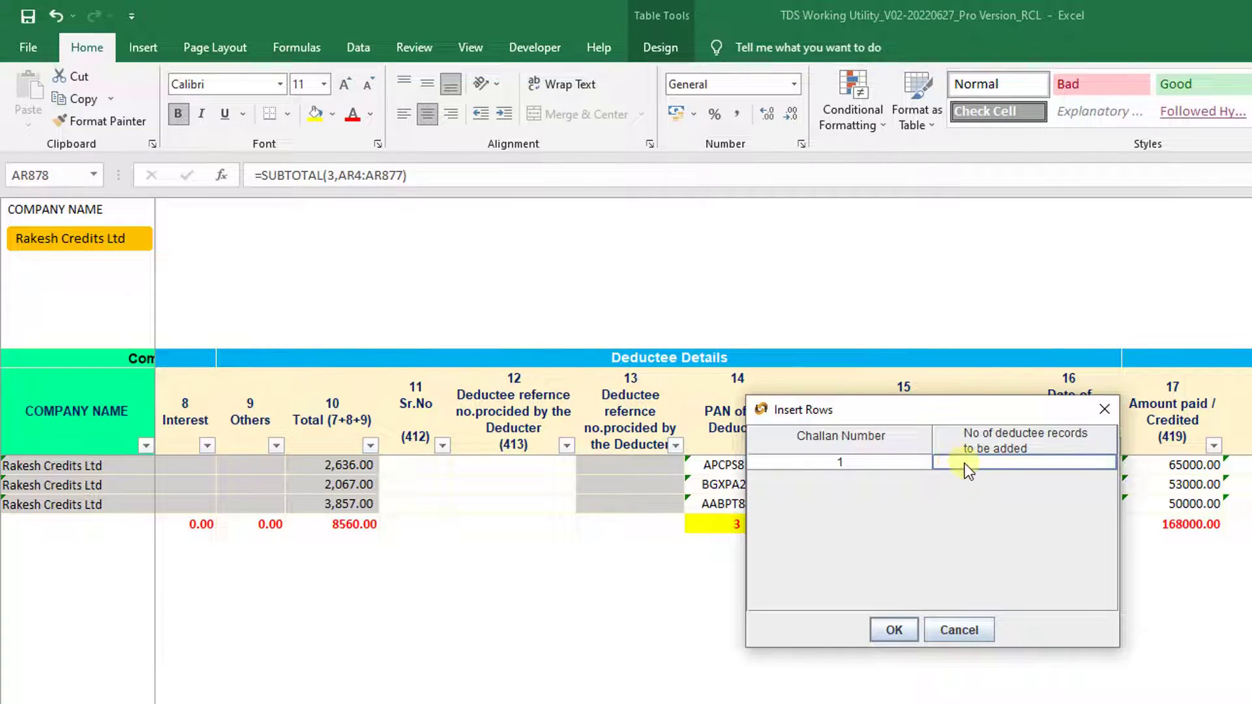
text(3)
click(895, 630)
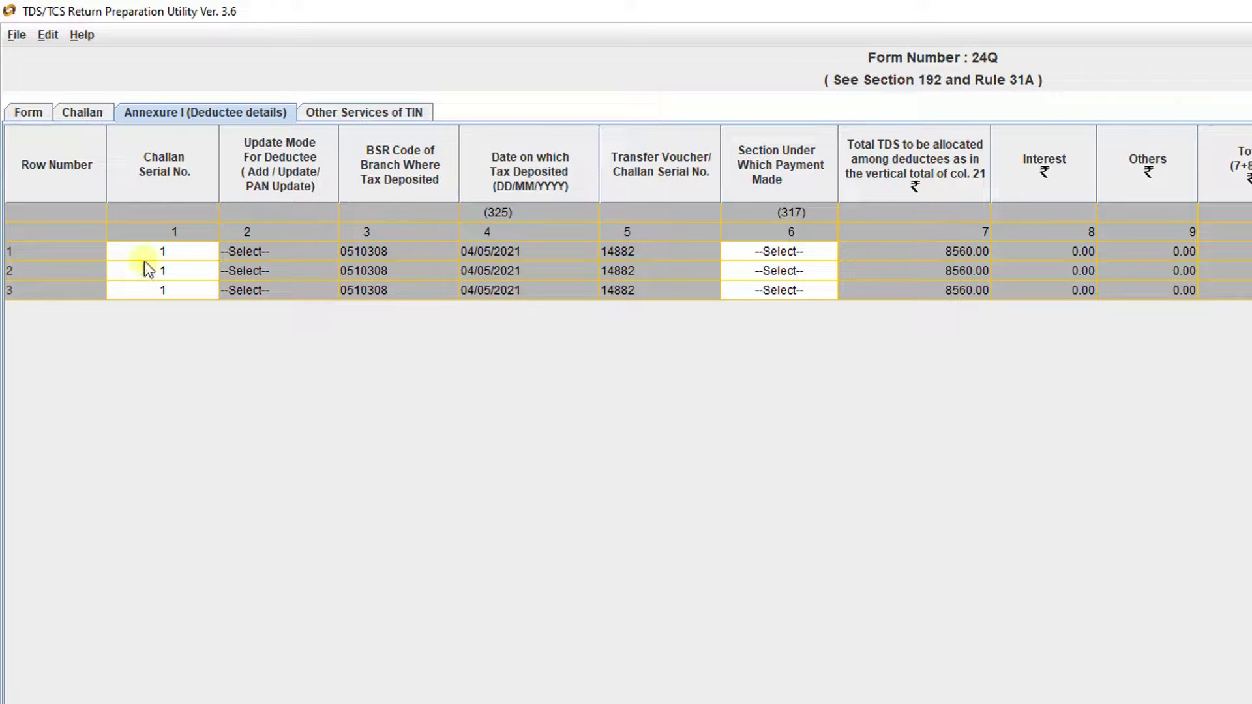
- Set the payment section to 92B for deductee rows 1–3, then go back to the Challan tab
click(799, 250)
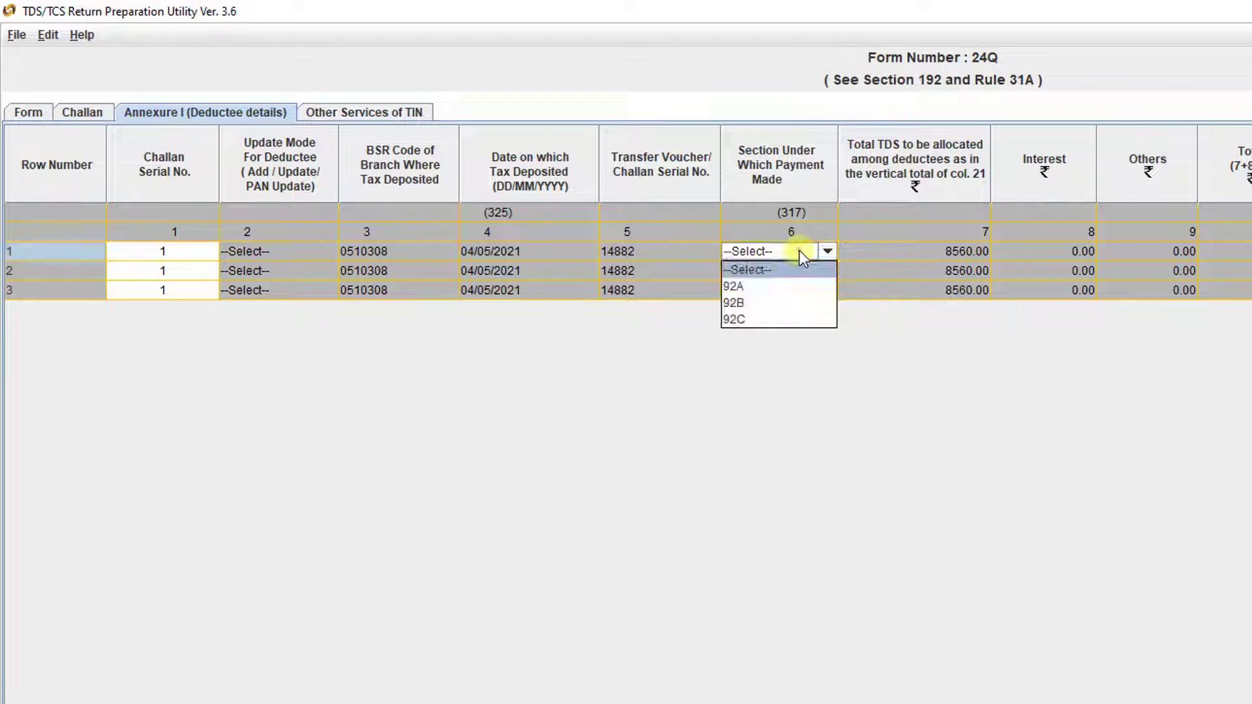
click(776, 272)
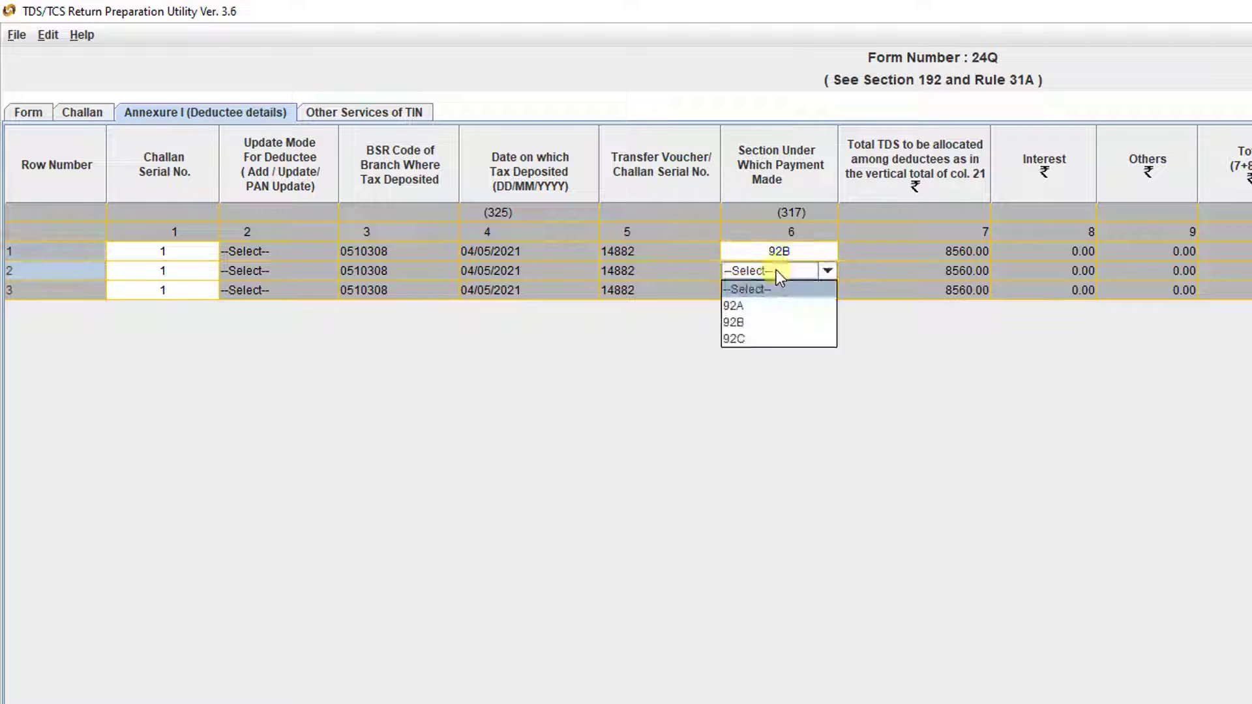
click(748, 320)
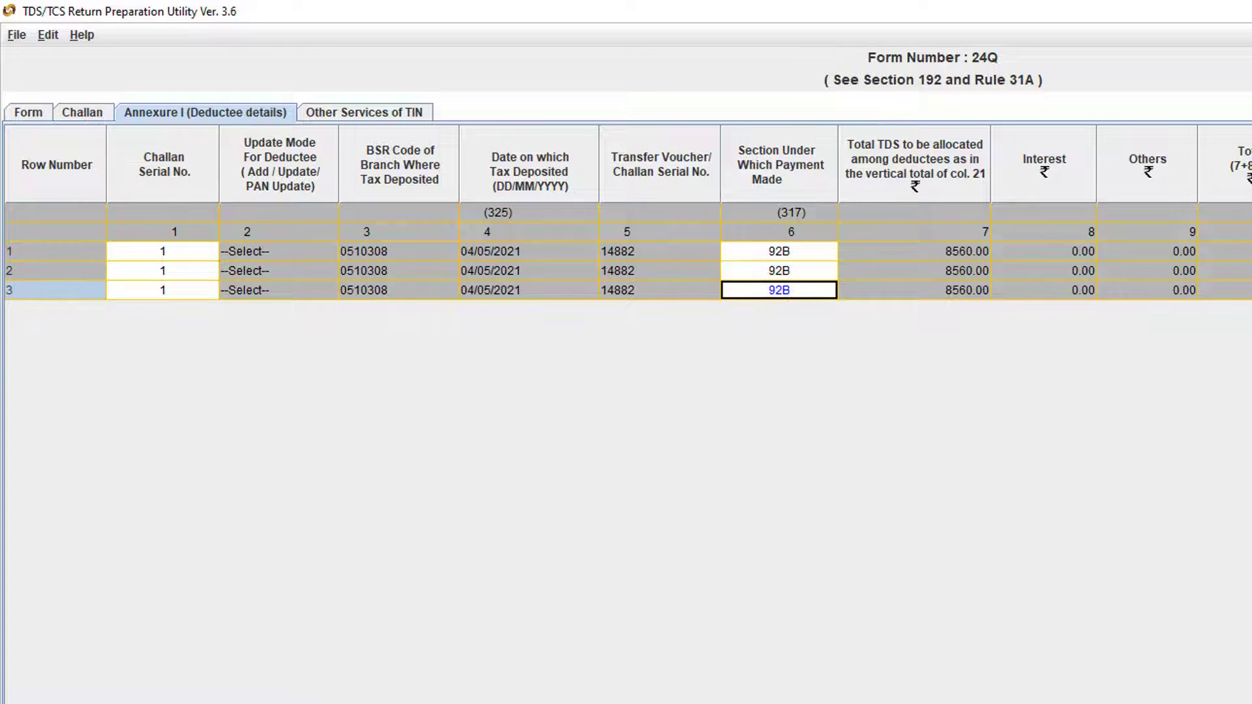
scroll(678, 213, right, 10)
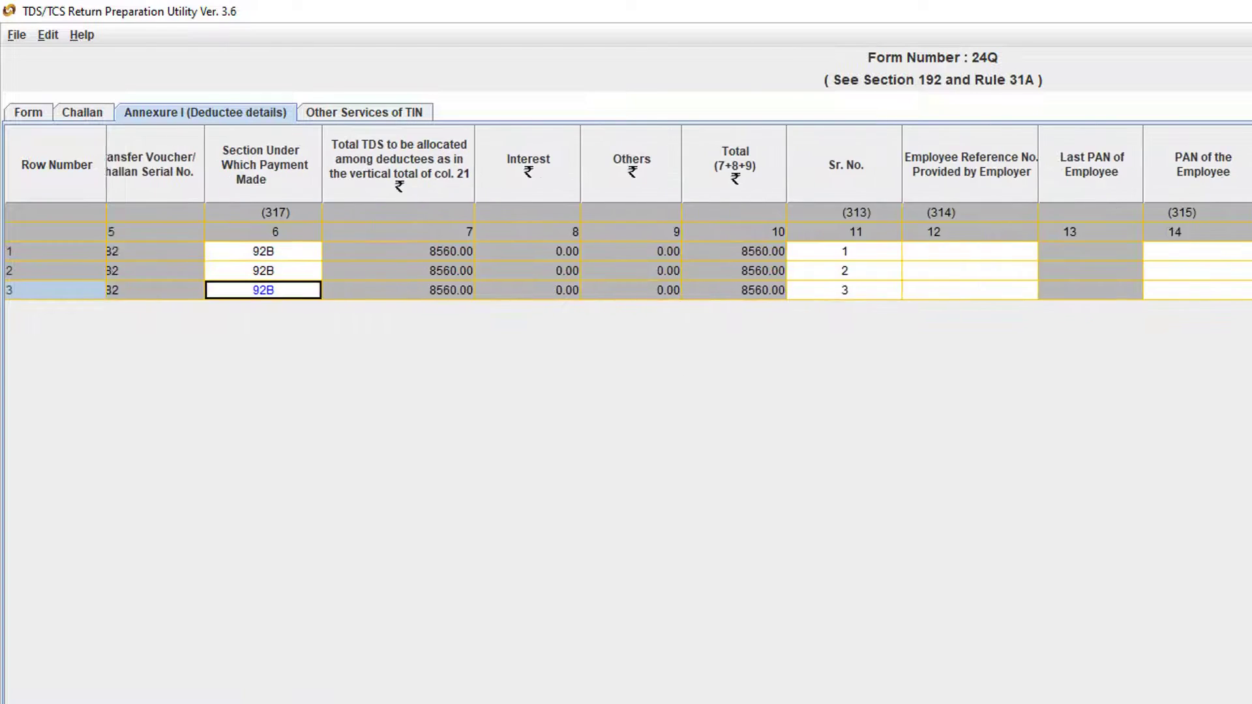
click(1053, 252)
scroll(677, 213, right, 5)
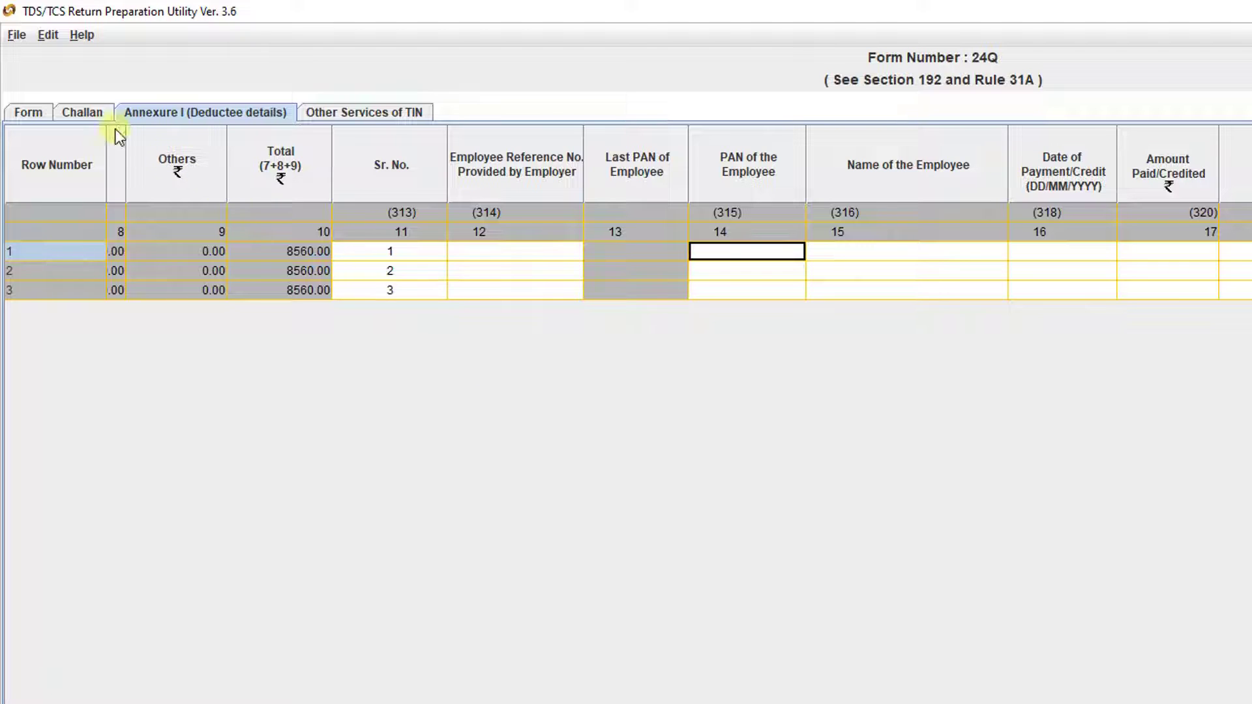
click(84, 113)
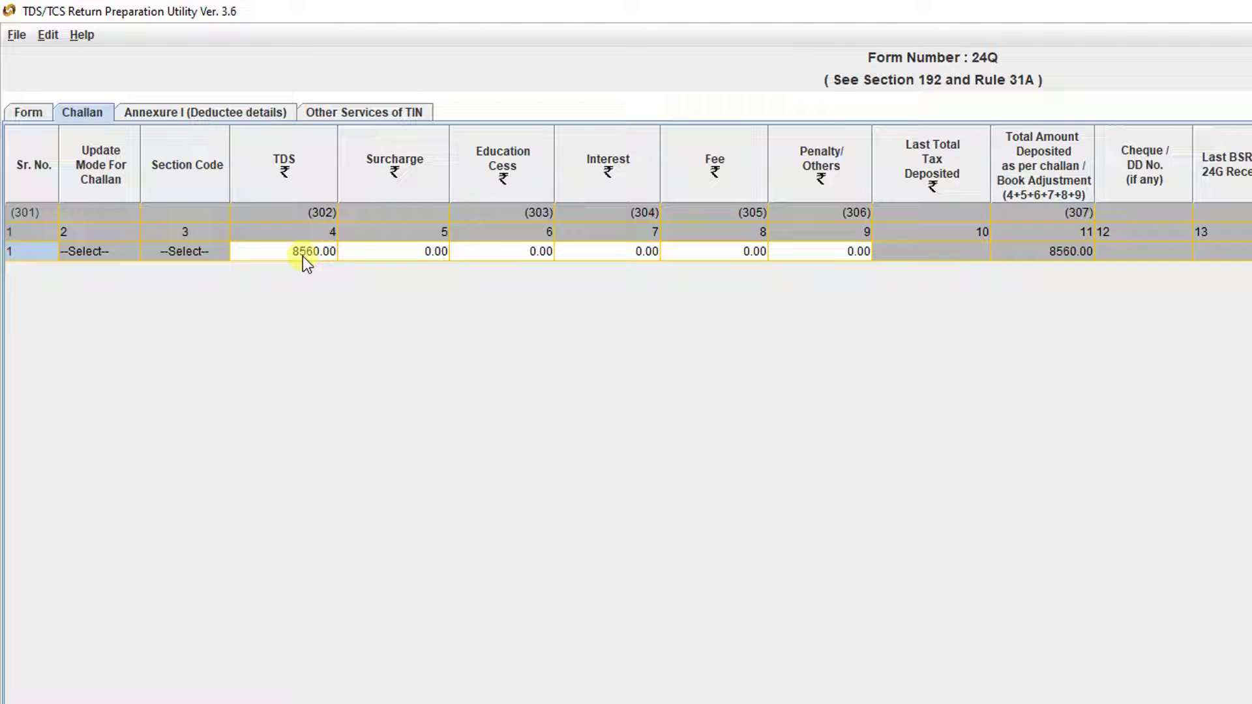
- Confirm challan TDS 8560.00, then paste the Excel PAN-to-TDS range into deductee rows 1–3
click(303, 257)
click(209, 114)
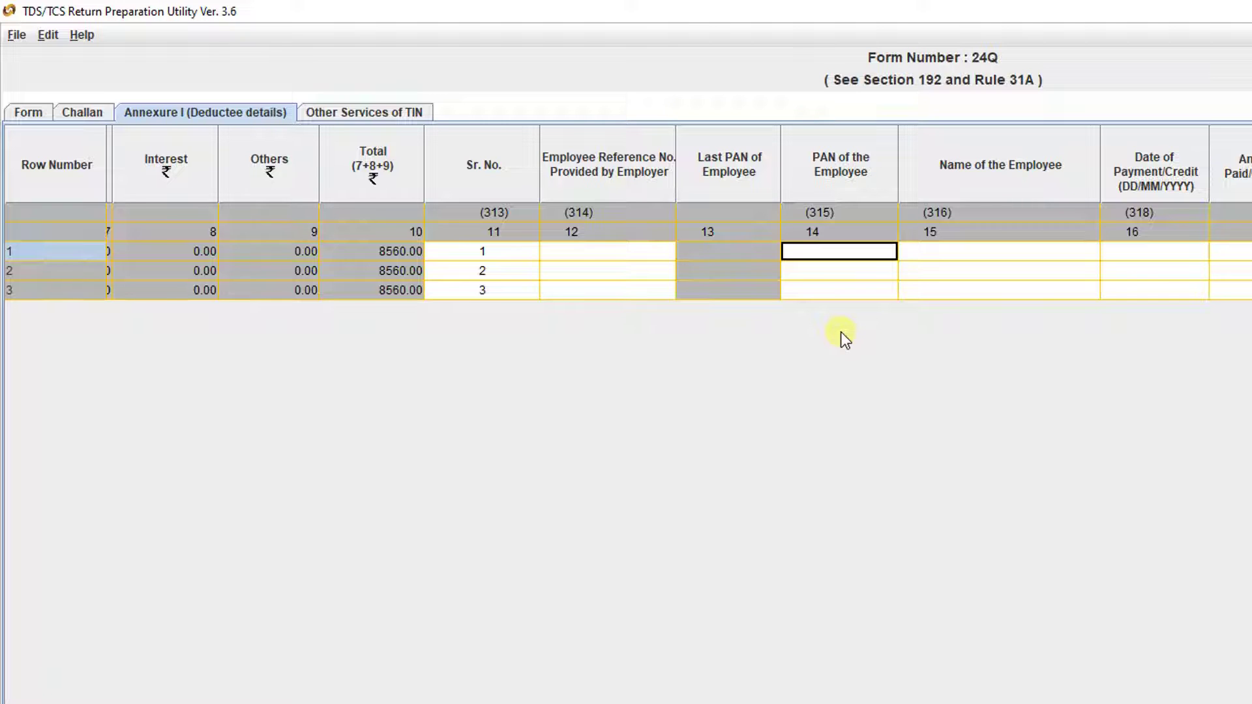
key(alt+Tab)
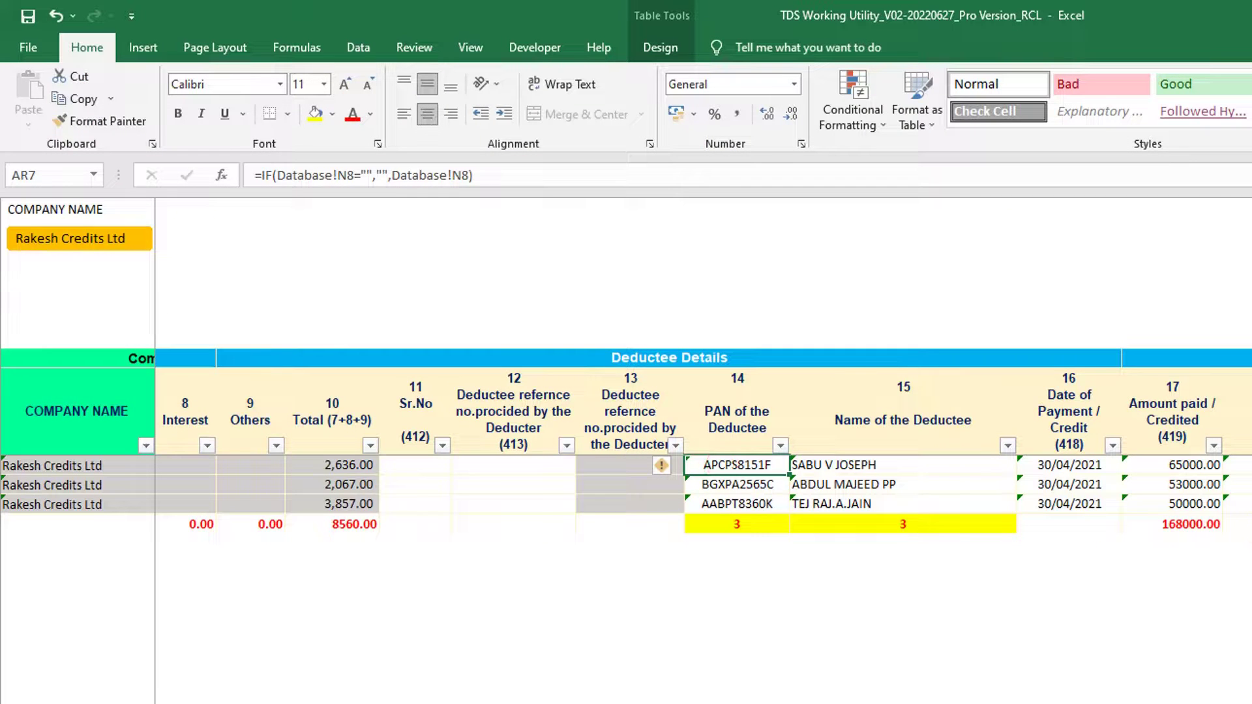
key(ctrl+shift+Right)
key(ctrl+shift+Down)
key(ctrl+c)
key(alt+Tab)
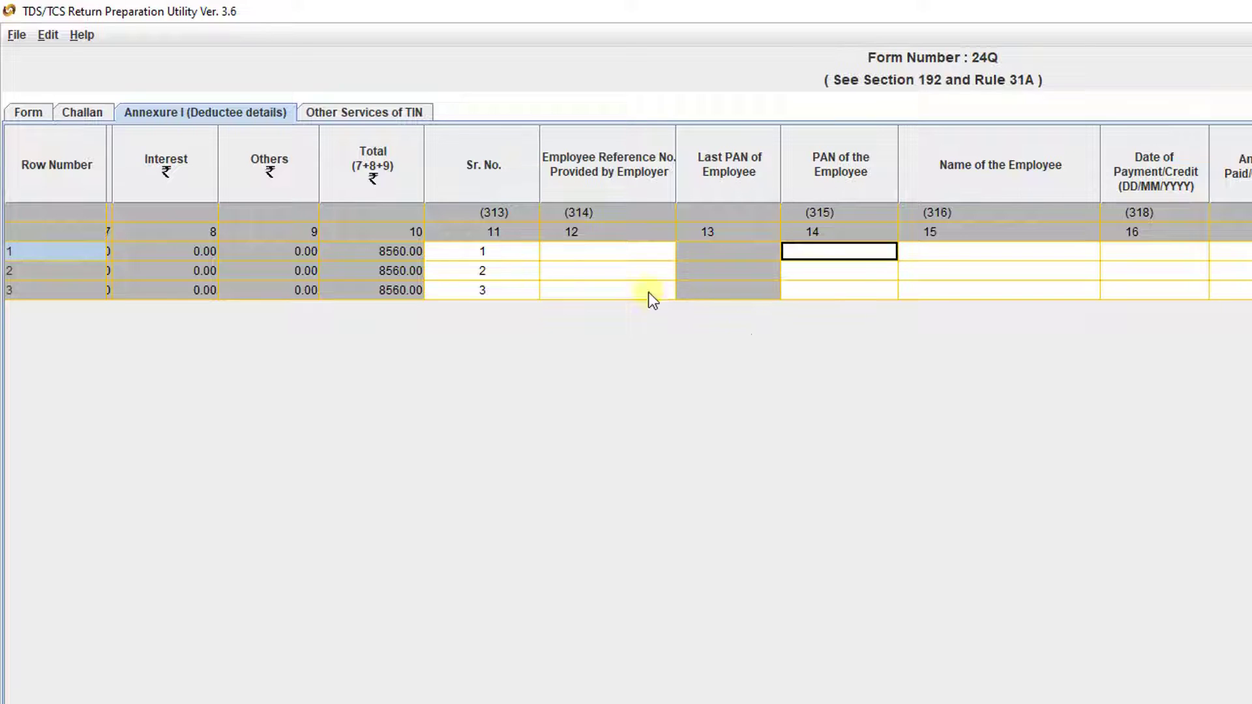
click(827, 256)
key(ctrl+v)
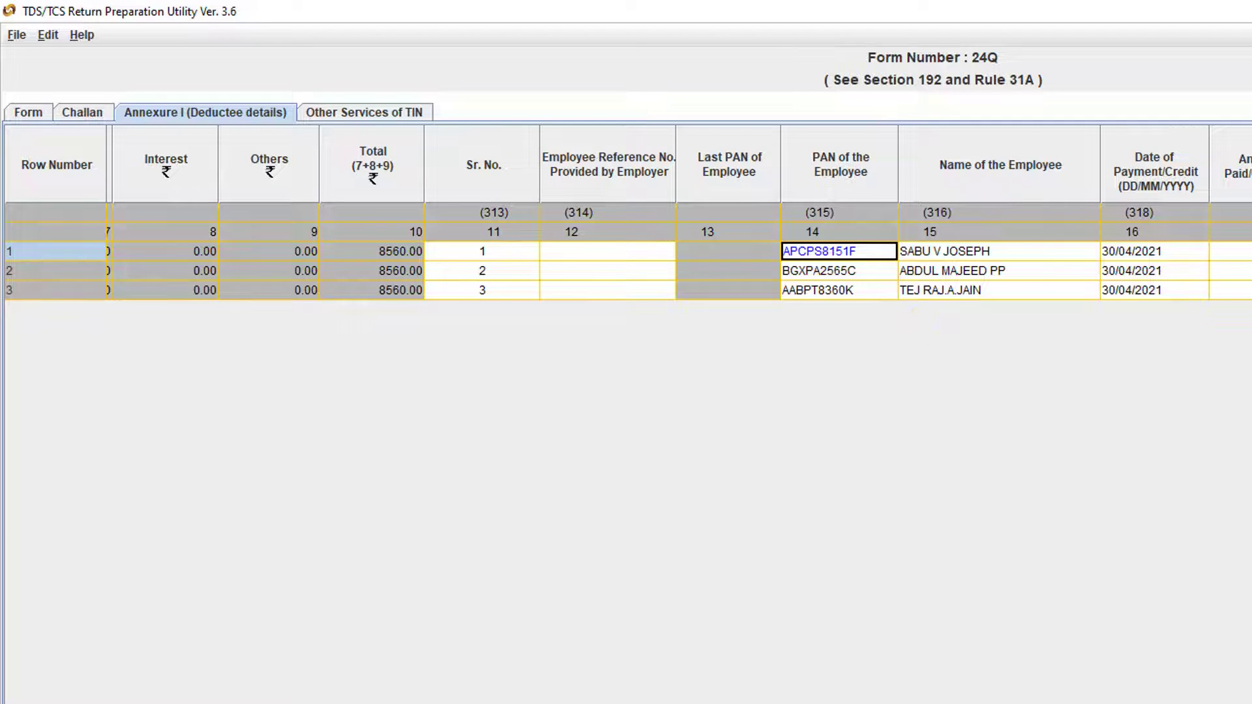
scroll(626, 271, right, 10)
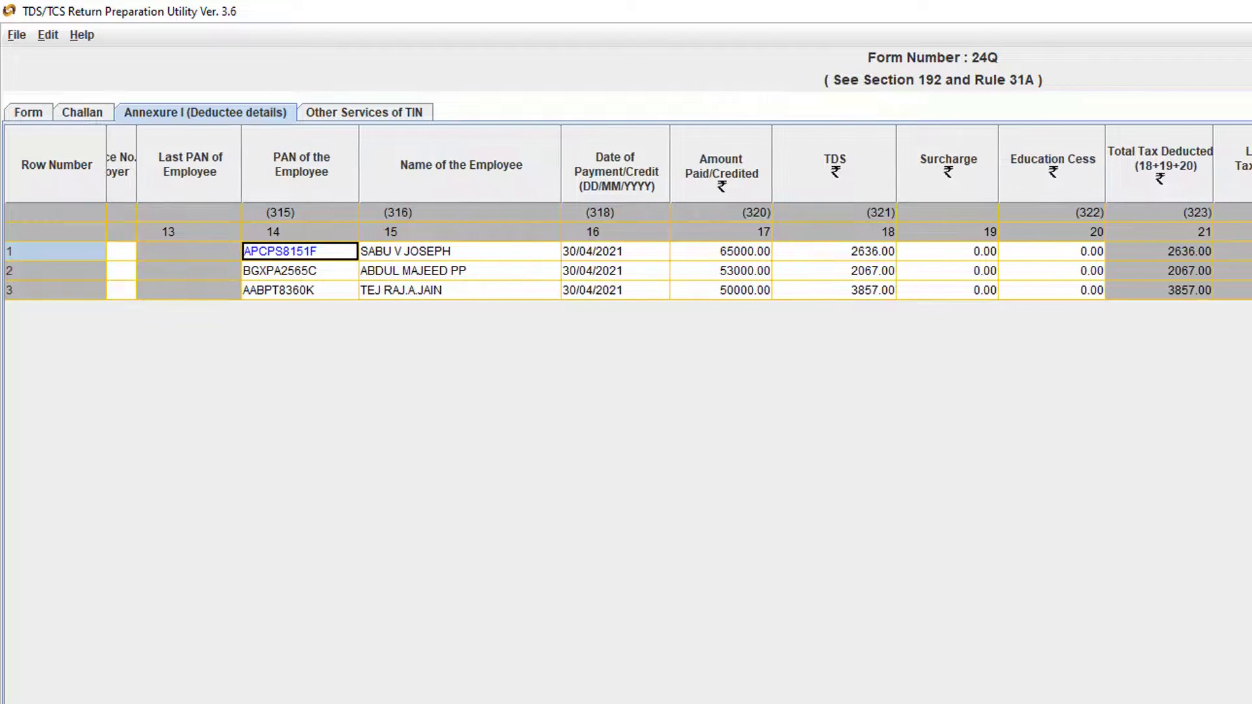
key(alt+Tab)
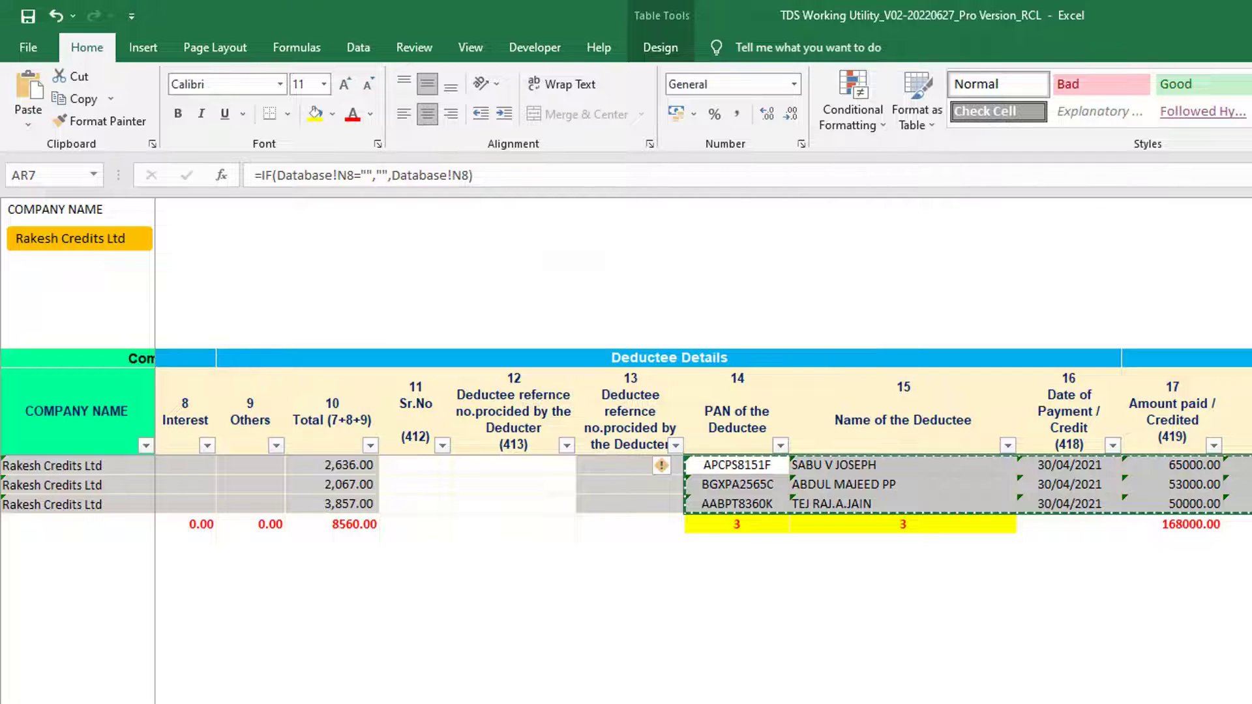
key(Escape)
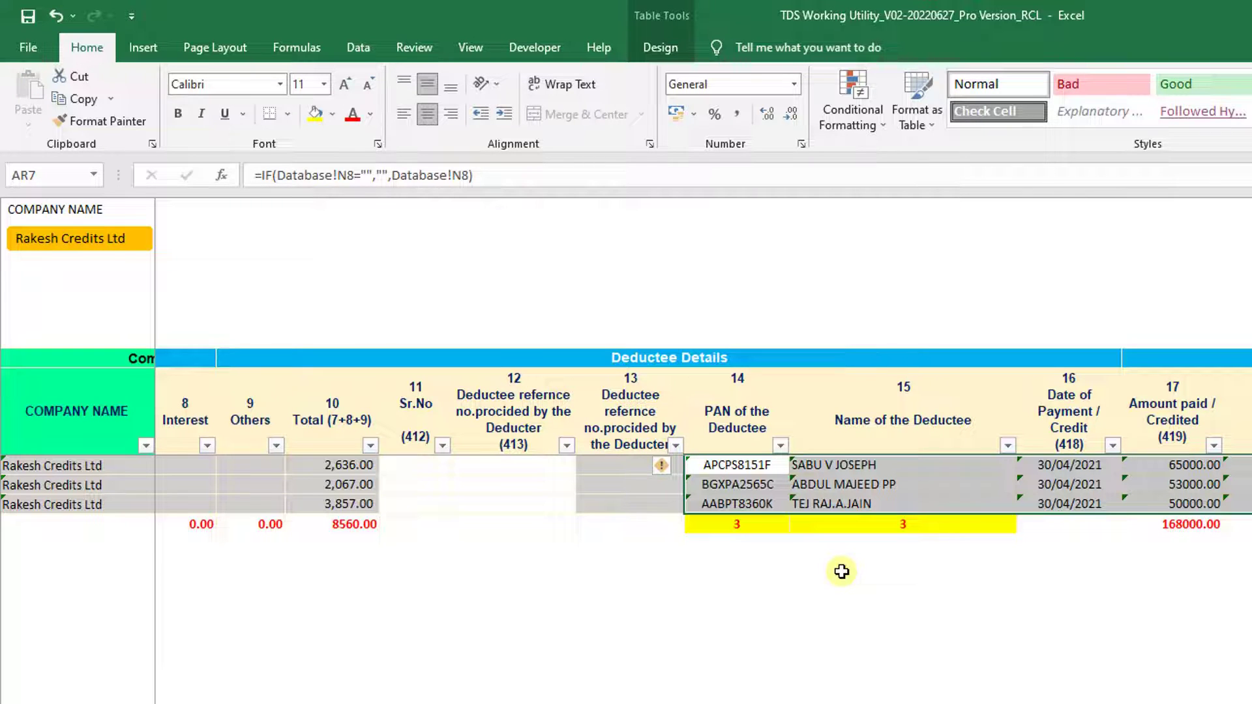
key(alt+Tab)
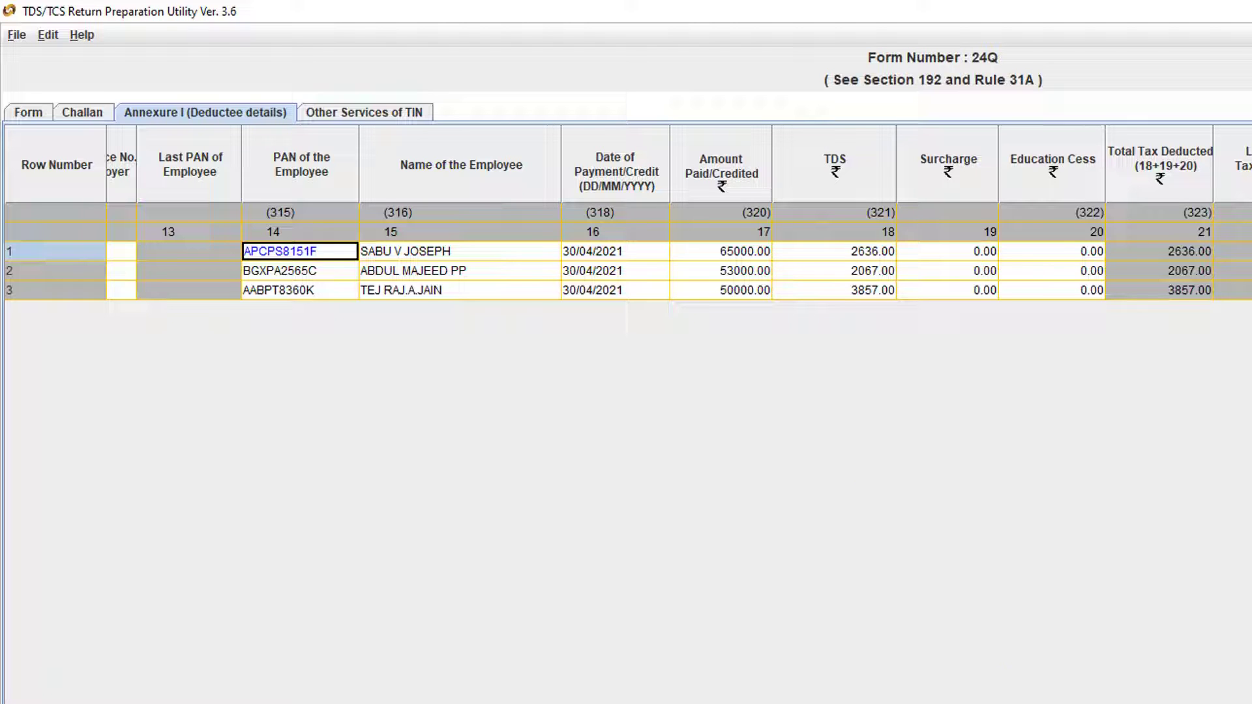
- Paste the 30/04/2021 deduction dates, remarks and deductee codes from Excel into rows 1–3
scroll(678, 261, right, 3)
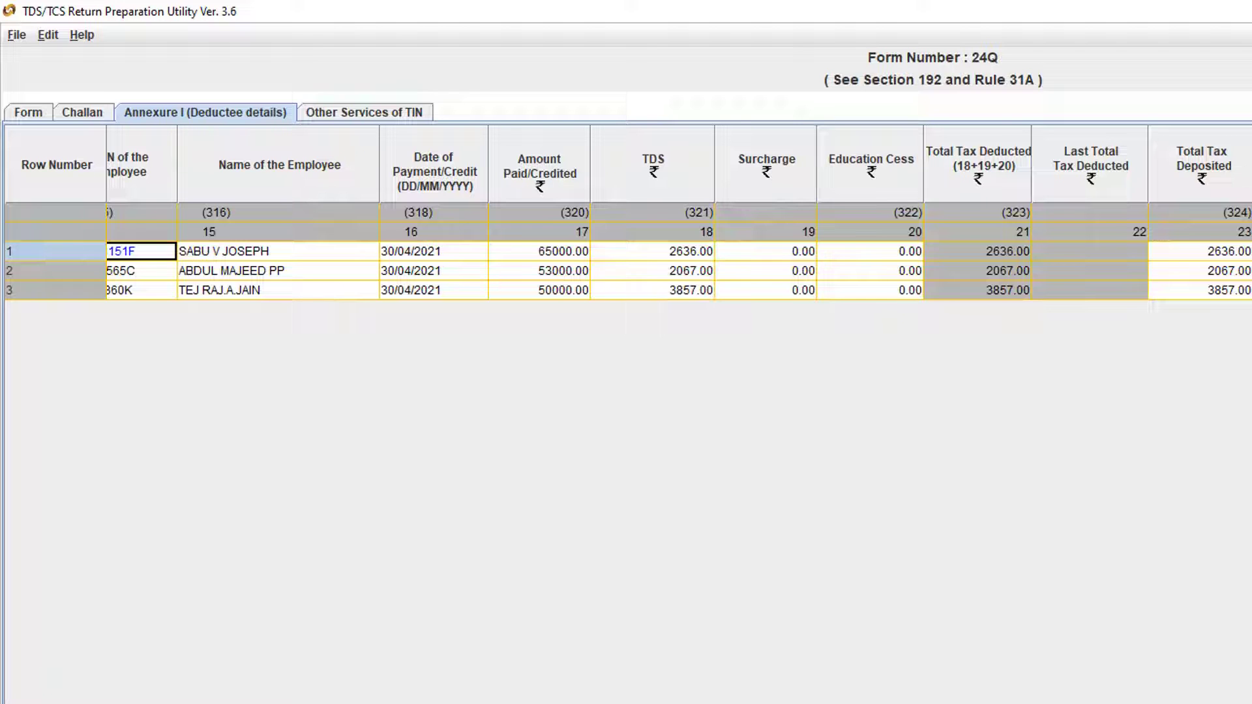
key(alt+Tab)
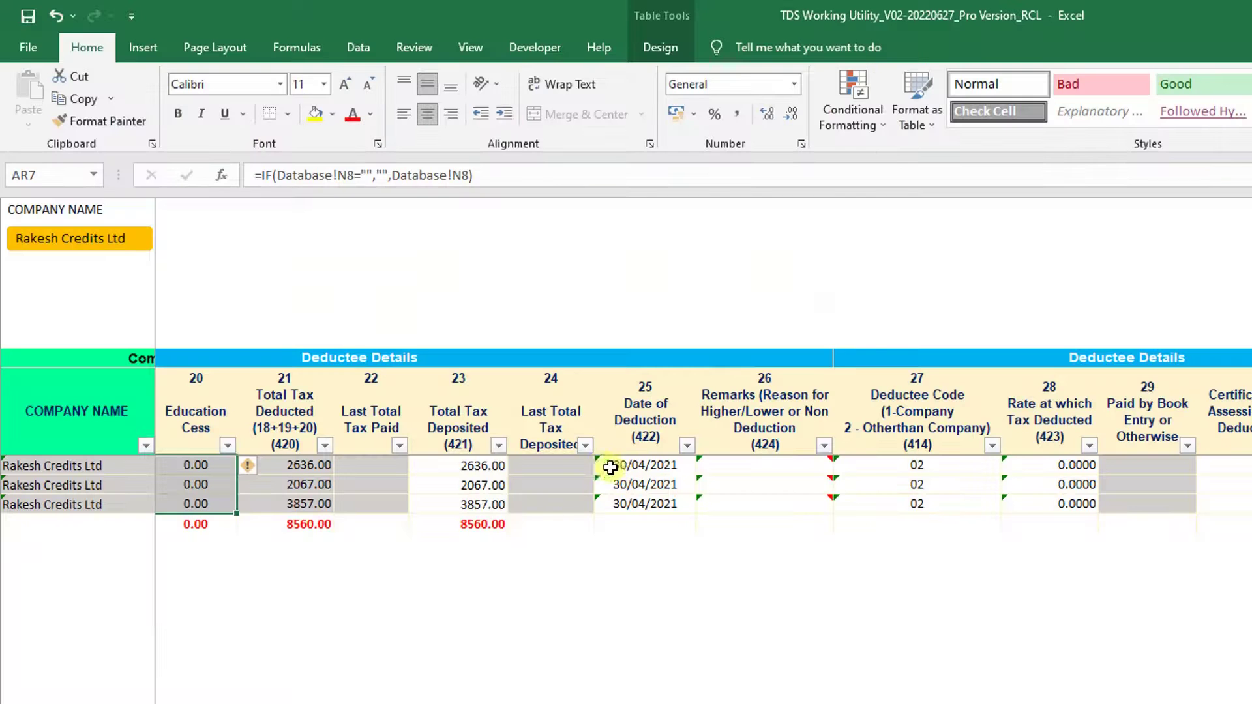
click(610, 465)
shift+click(987, 508)
key(ctrl+c)
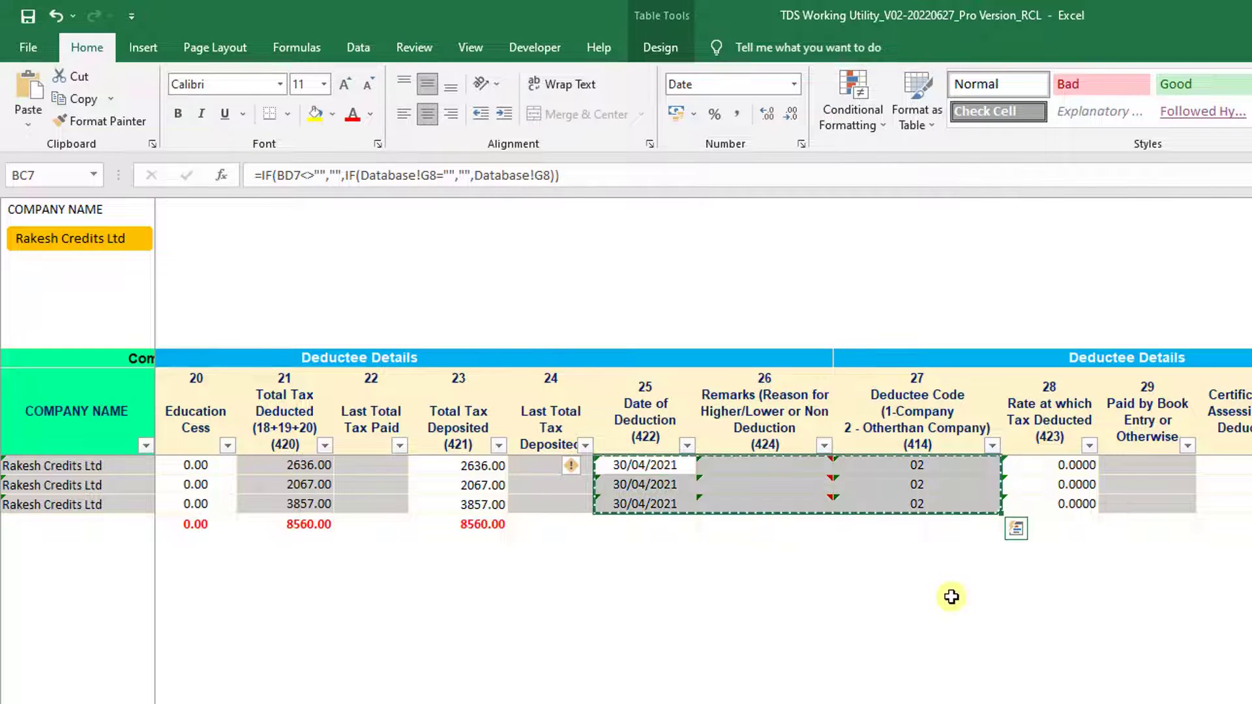
key(alt+Tab)
key(ctrl+v)
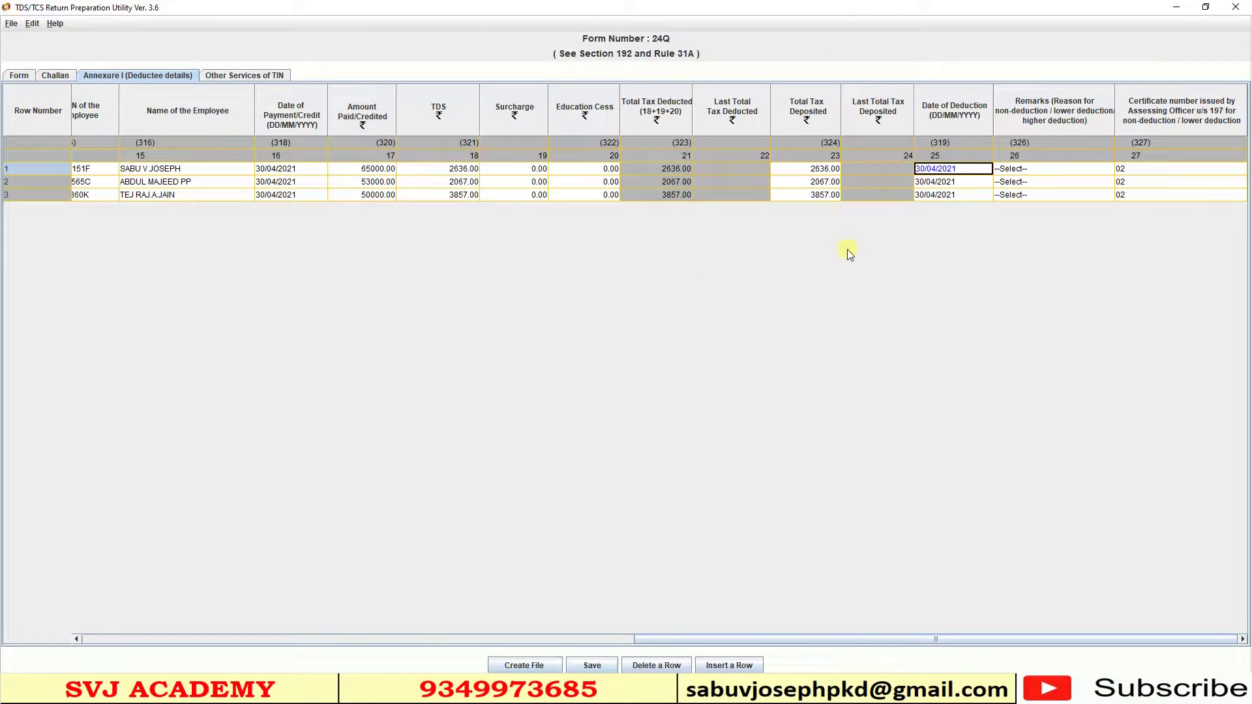
drag(951, 646, 78, 645)
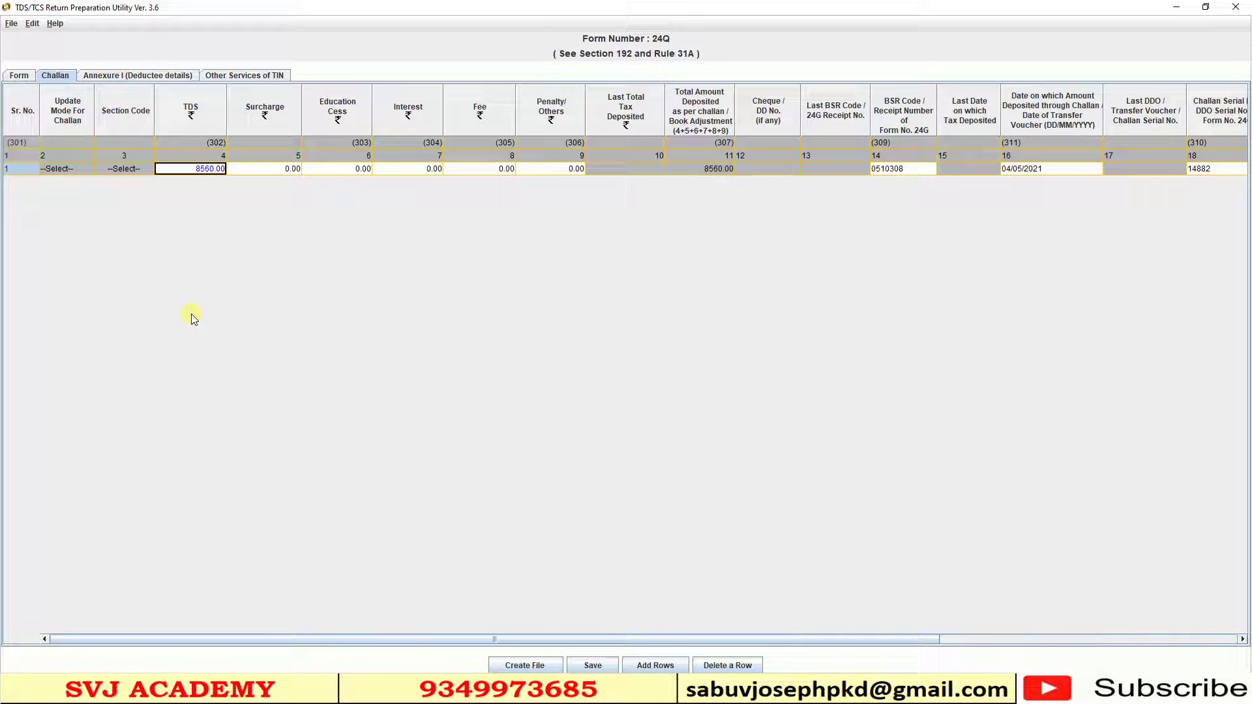
- Insert three deductee rows each for challans 2 and 3 (10291.00 each), making nine records
click(146, 76)
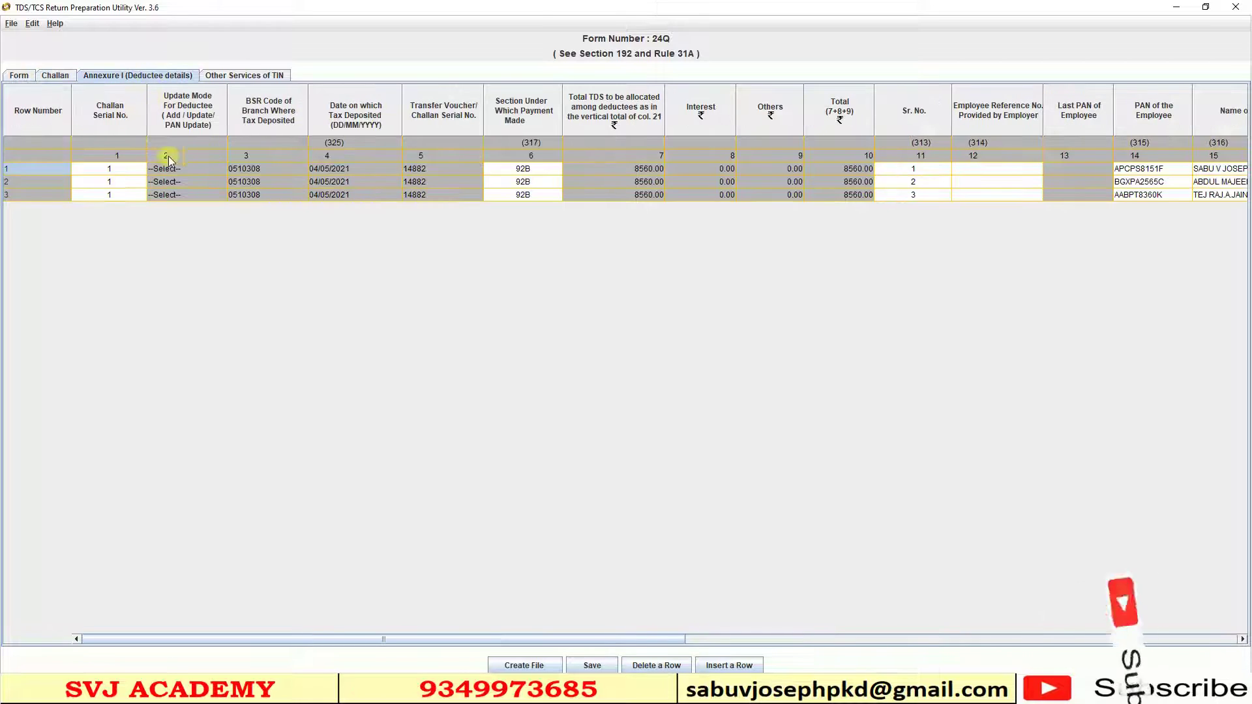
click(729, 665)
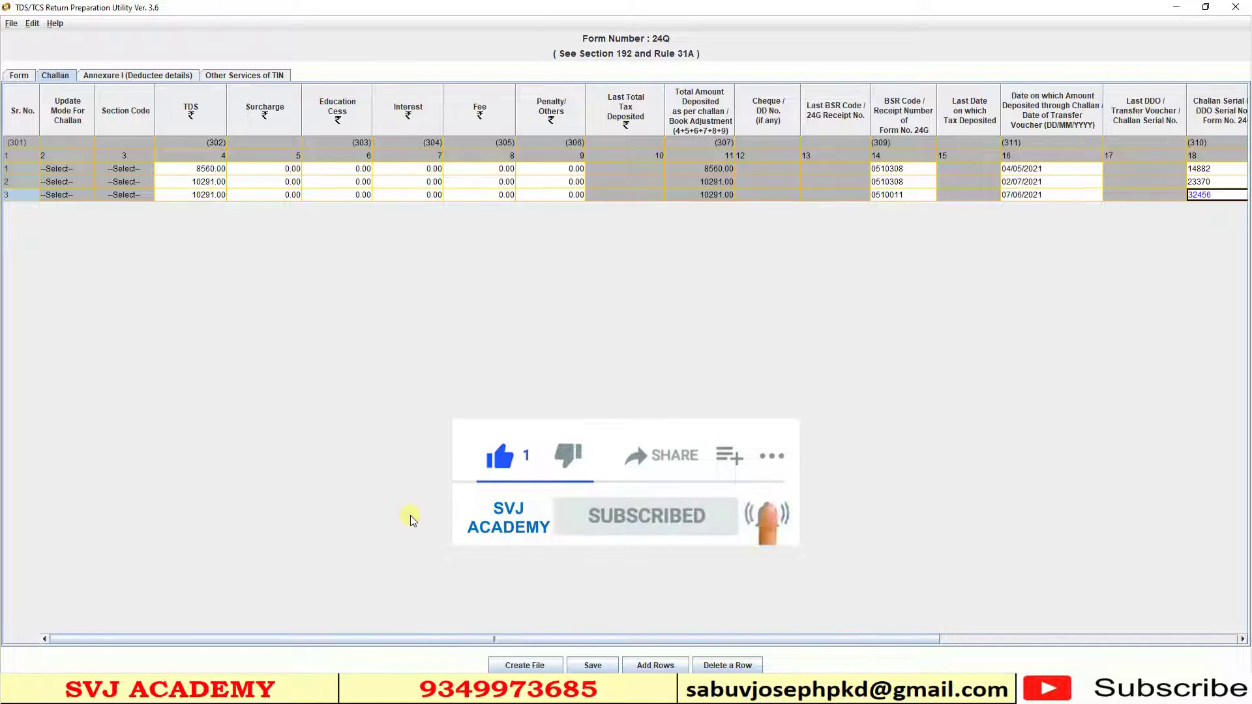
click(135, 77)
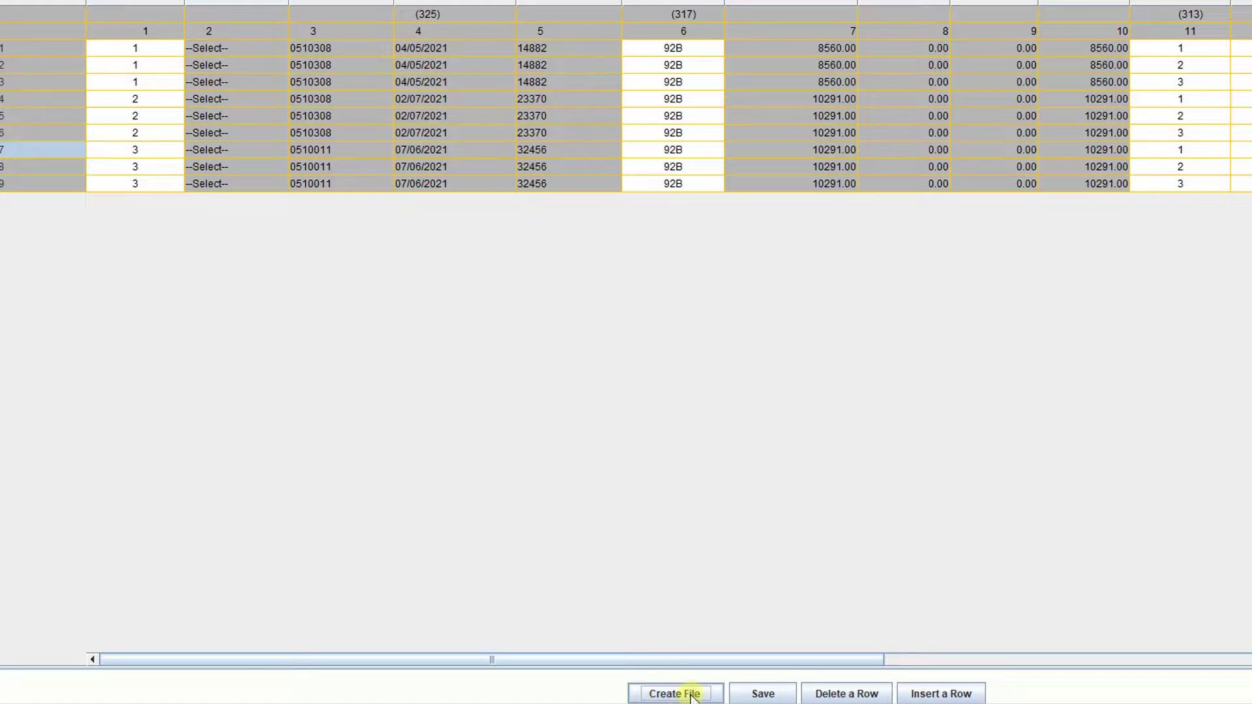
click(688, 695)
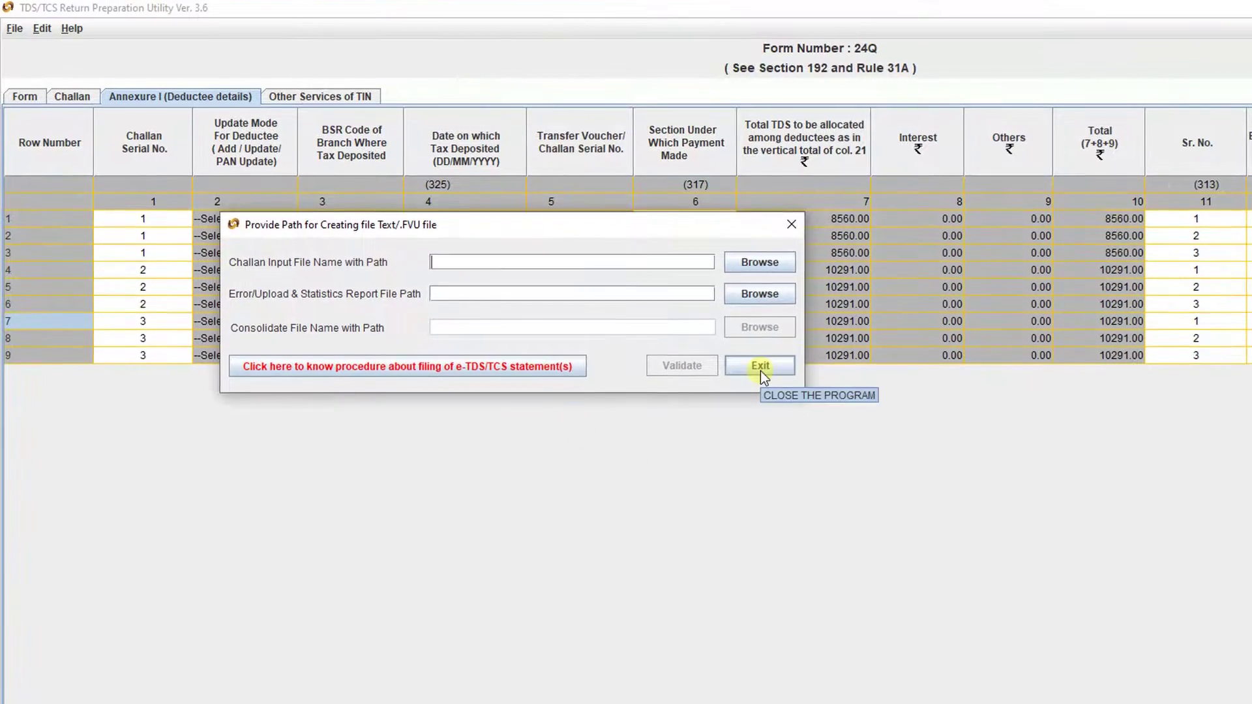
click(761, 366)
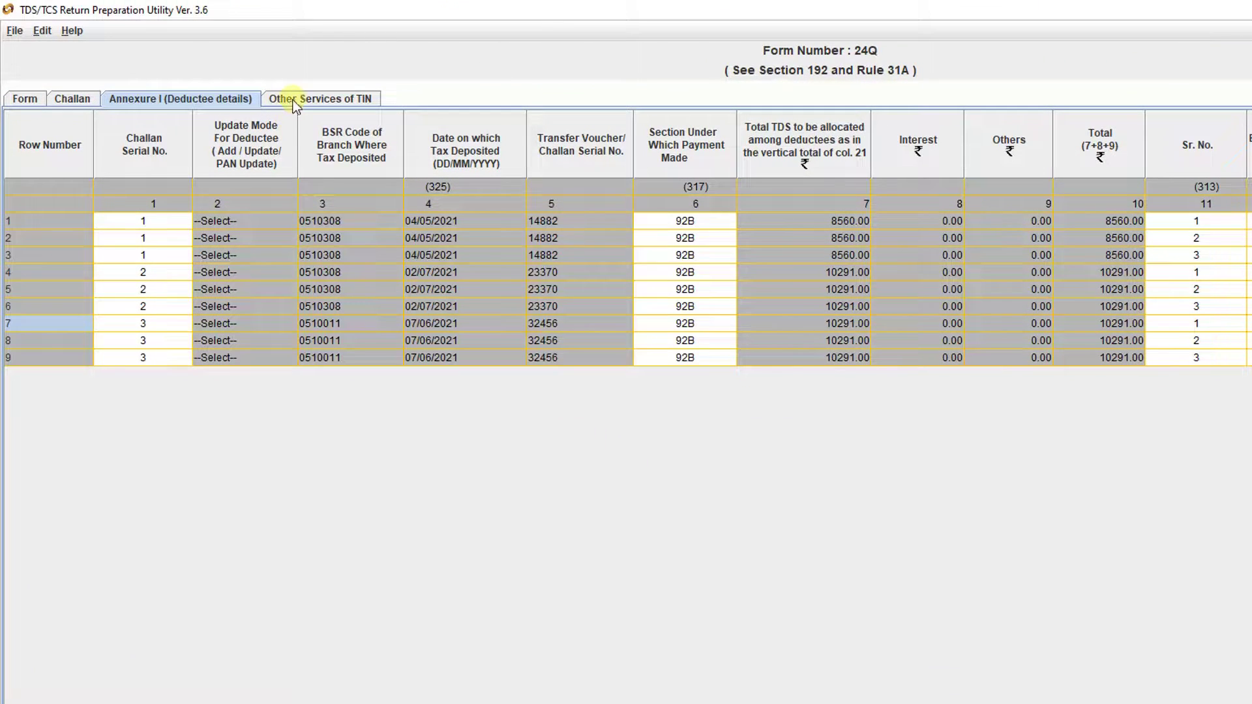
- Launch Challan Status Inquiry from Other Services of TIN to reach the OLTAS page
click(293, 99)
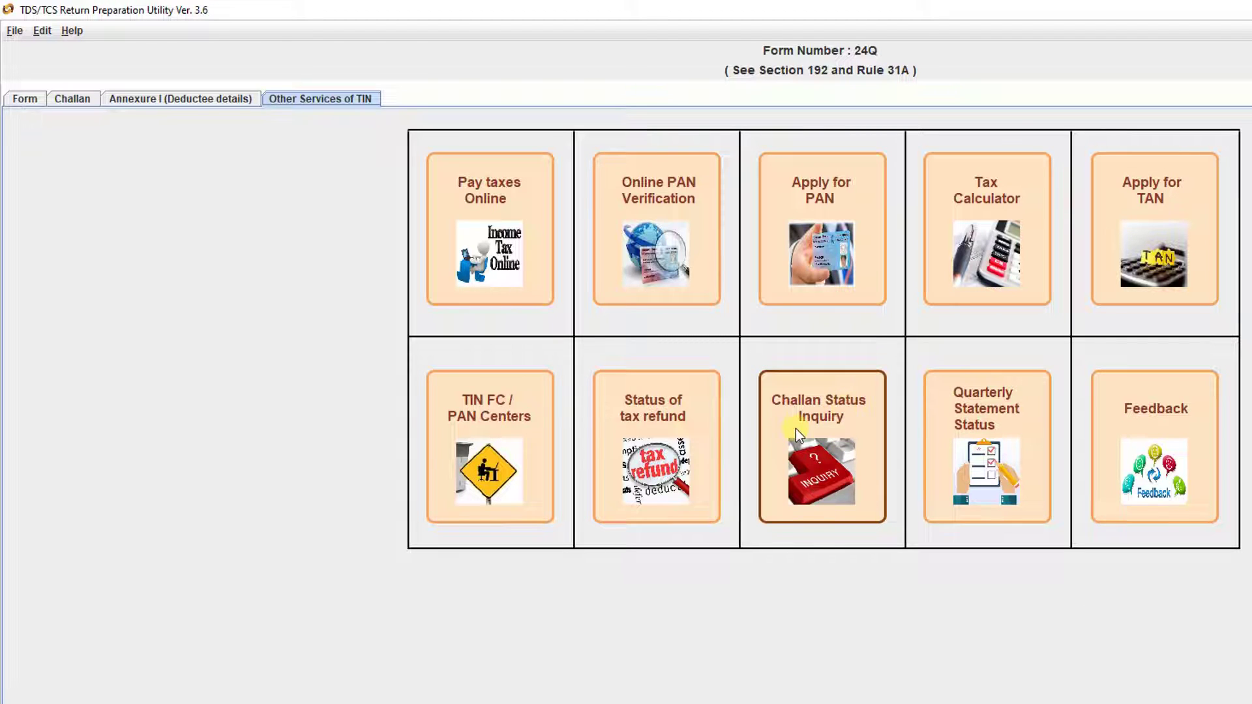
click(831, 444)
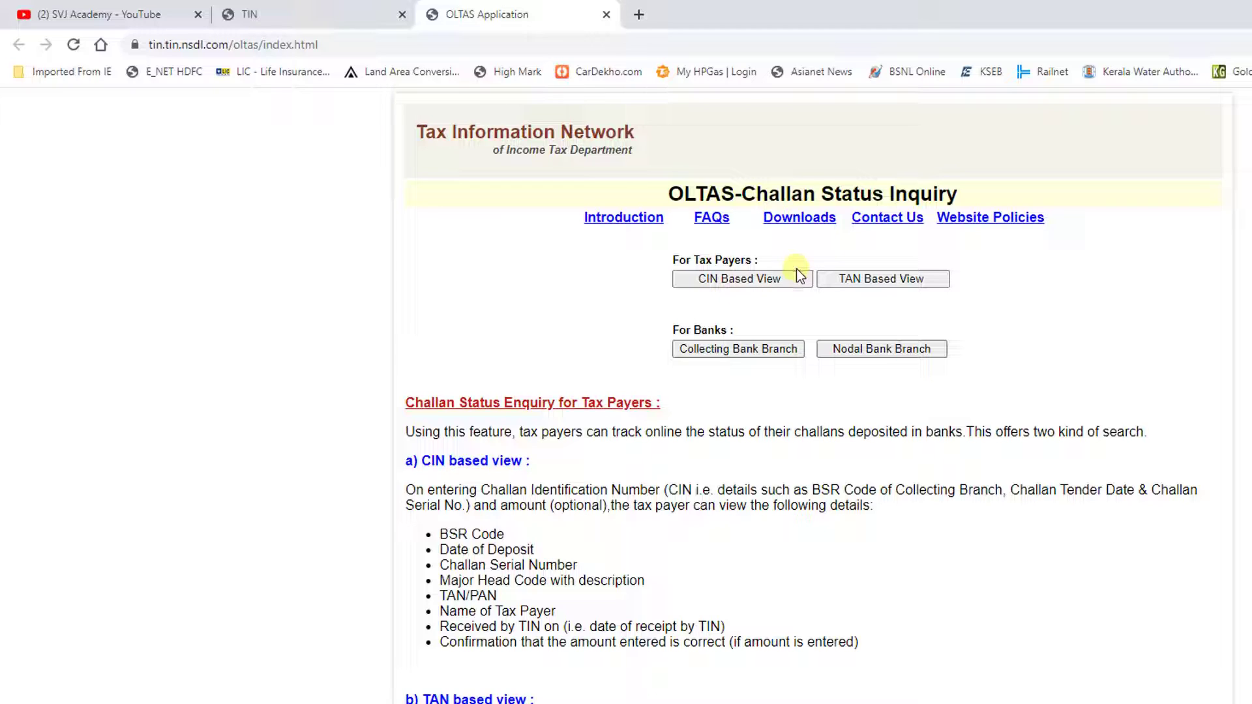
- Use the TAN Based View and set the period start date to 01-APR-2021
click(851, 283)
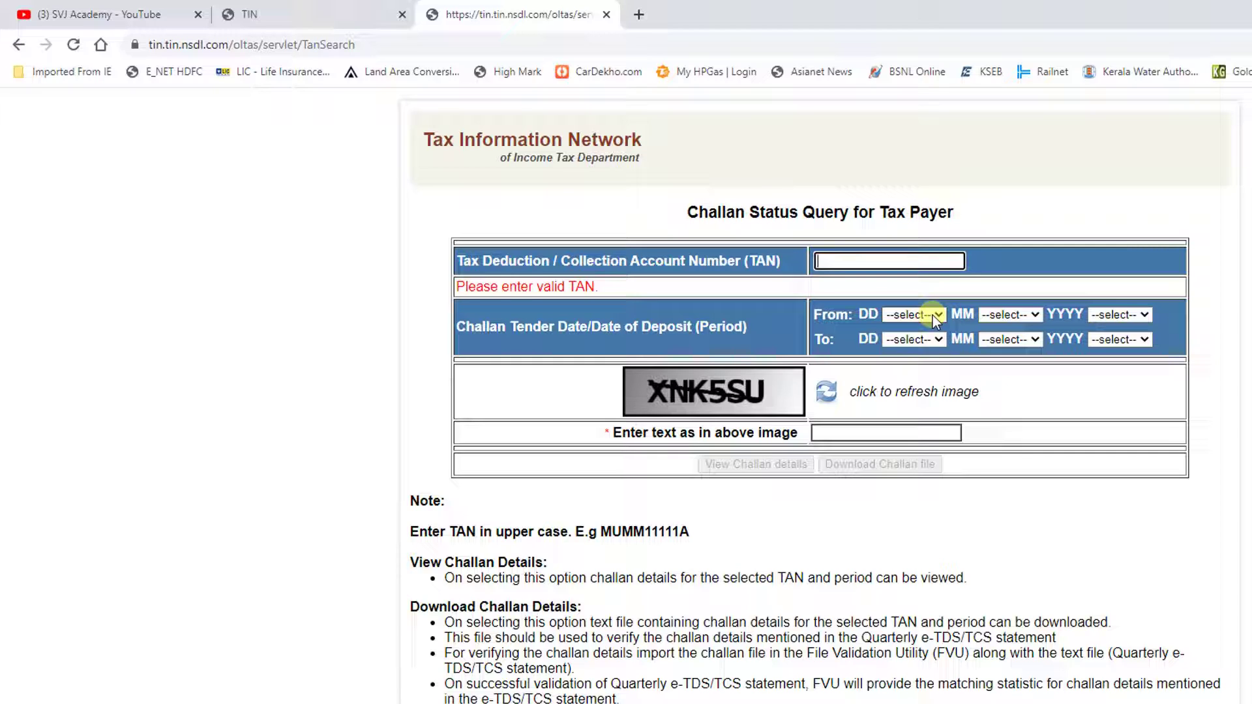
click(933, 315)
click(911, 345)
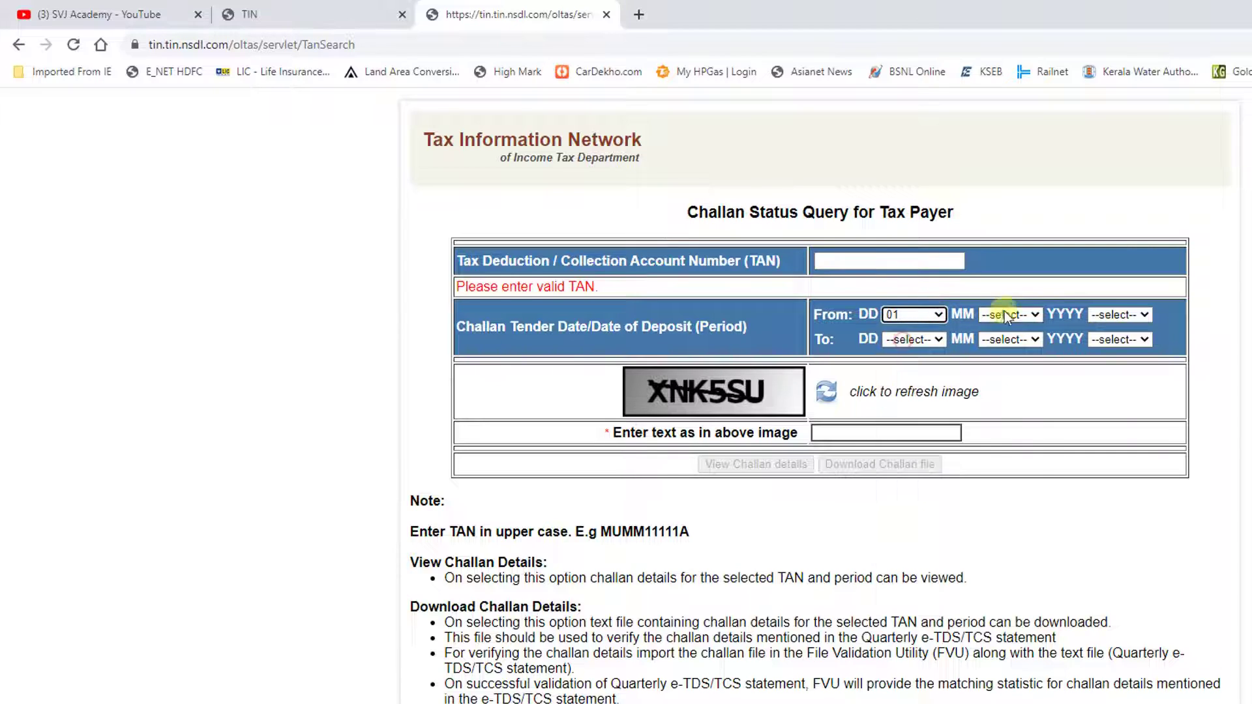
click(1010, 314)
click(1018, 386)
click(1118, 315)
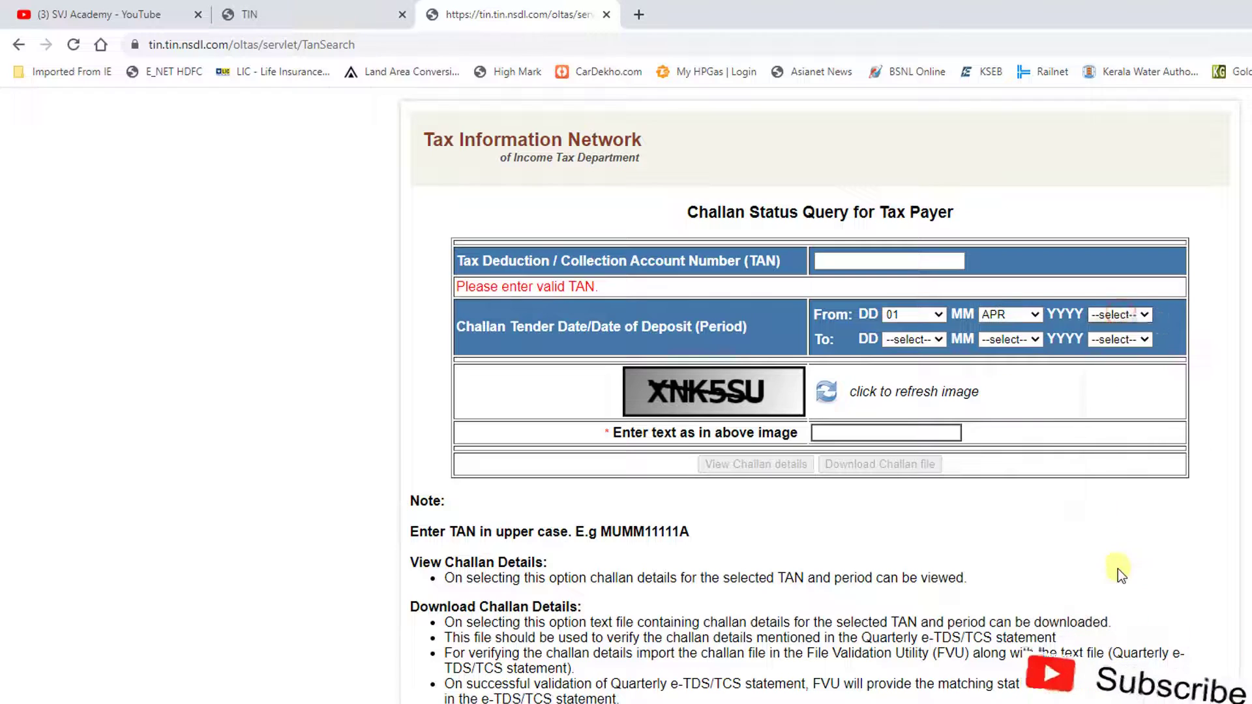
click(1118, 569)
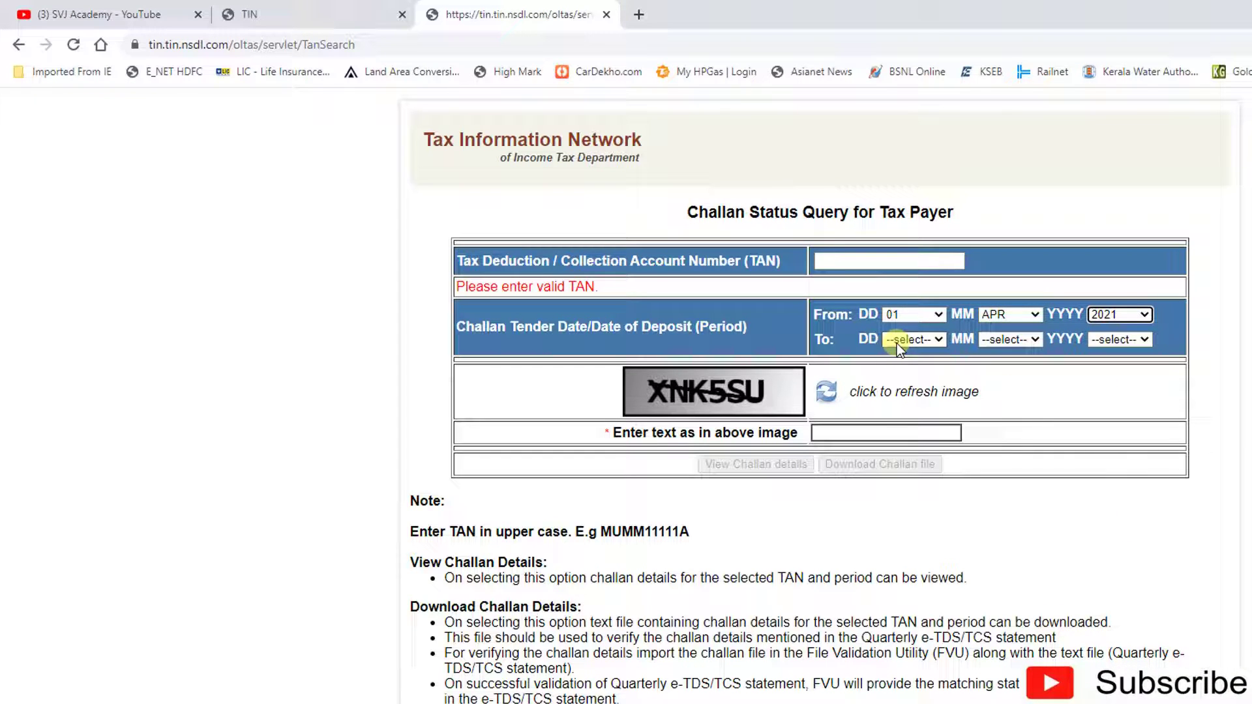
- Set the end date to 30-JUN-2021, download the challan file and close the page
click(898, 343)
scroll(913, 457, down, 4)
click(910, 611)
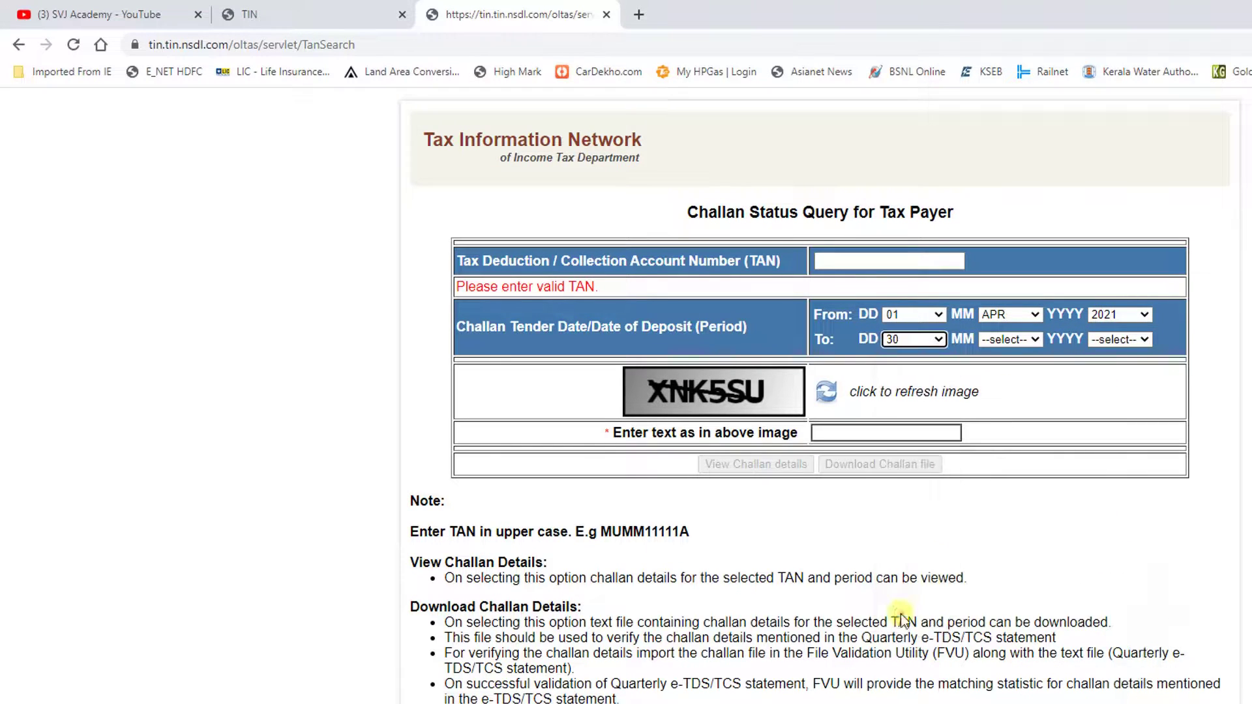
click(1005, 339)
click(1006, 437)
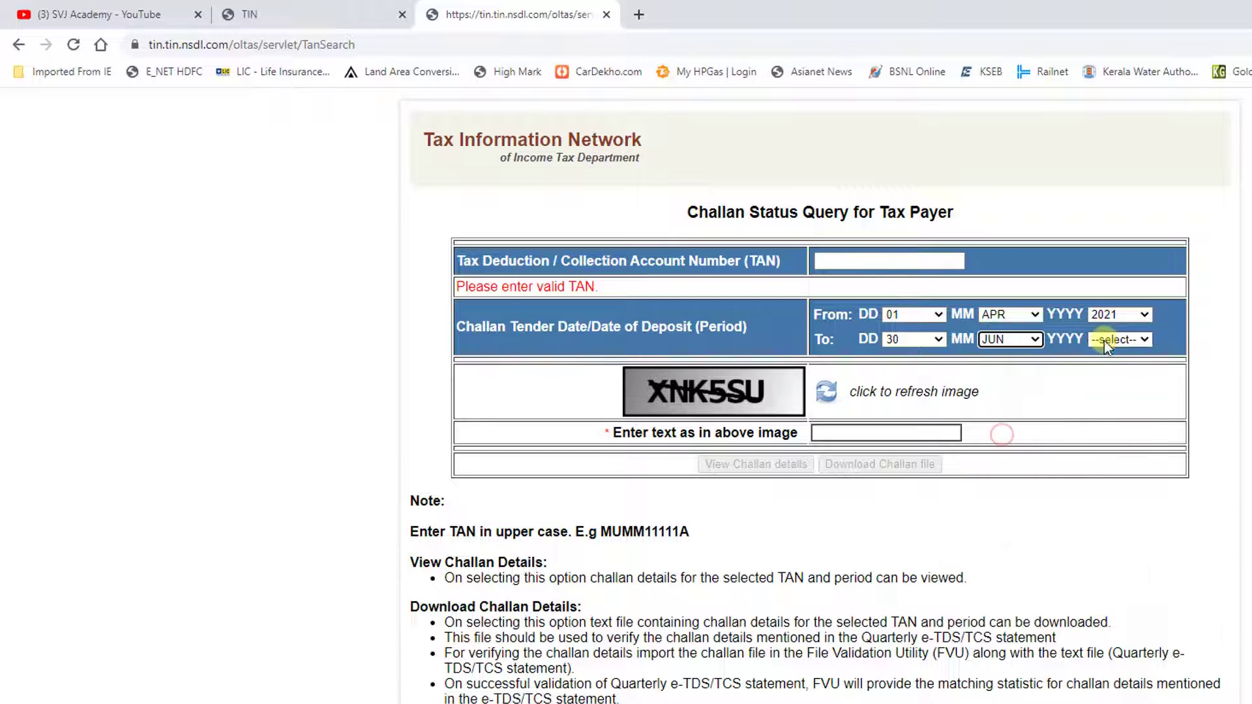
click(1118, 340)
click(1117, 590)
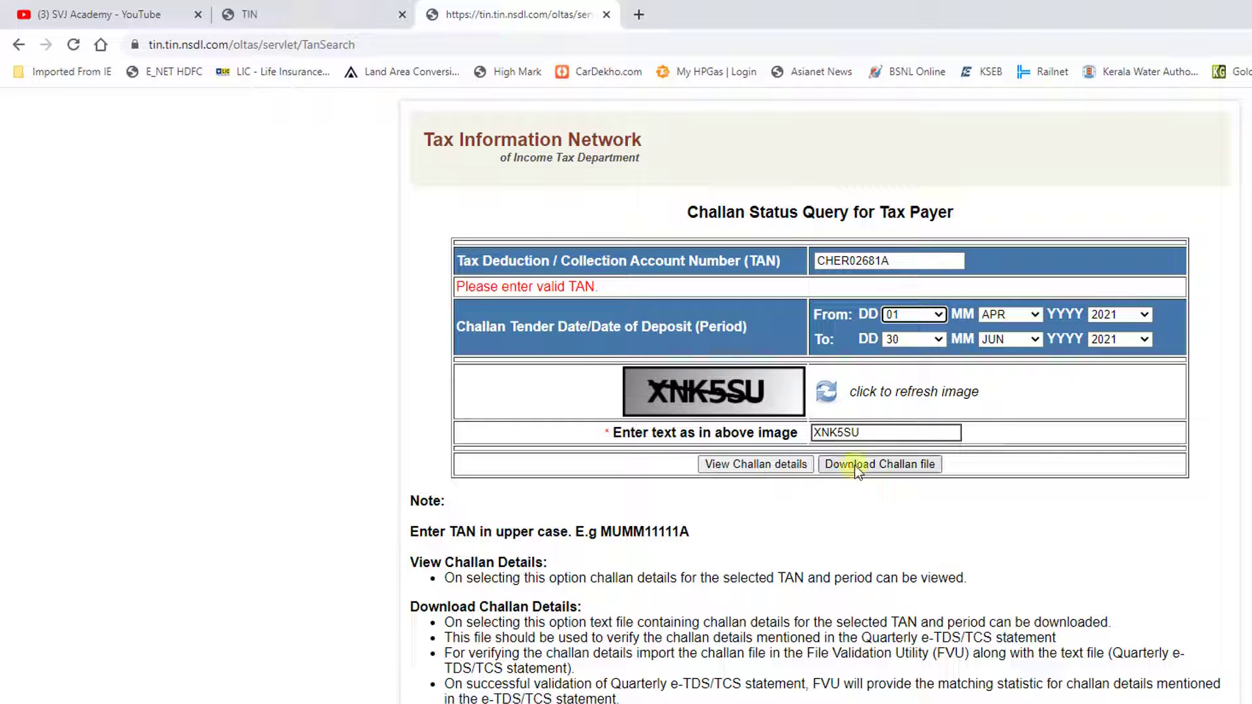
click(856, 463)
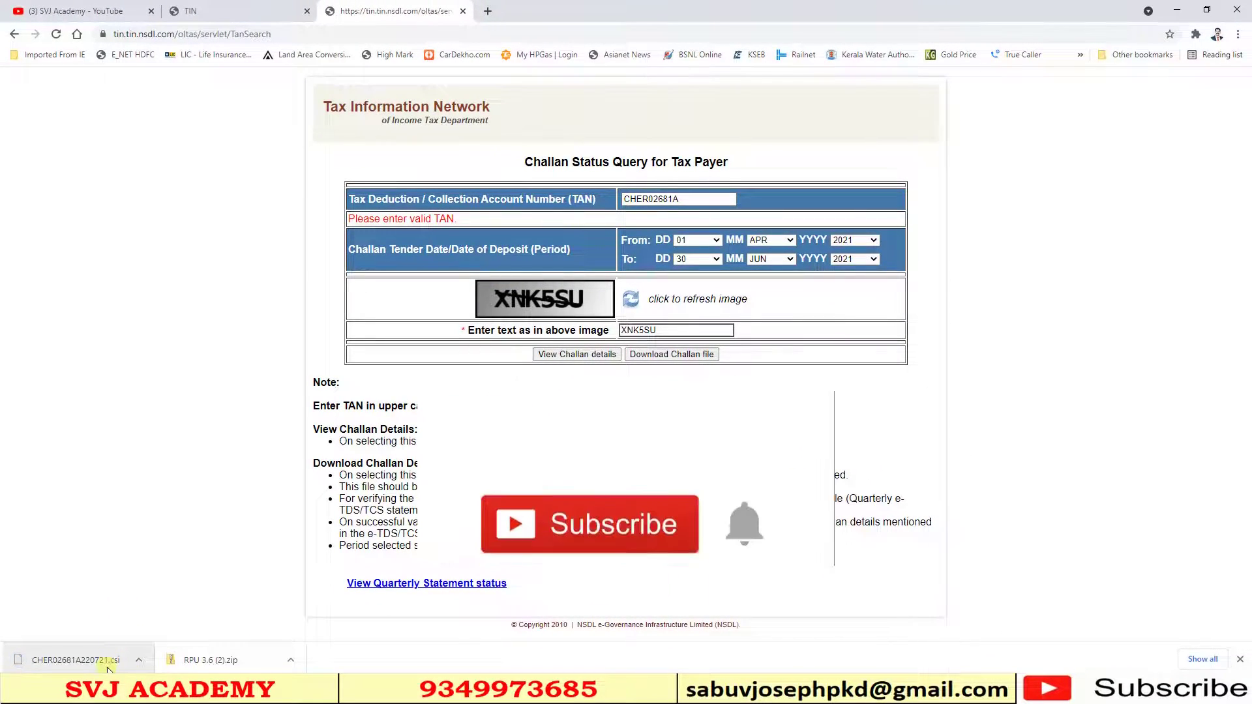
click(464, 12)
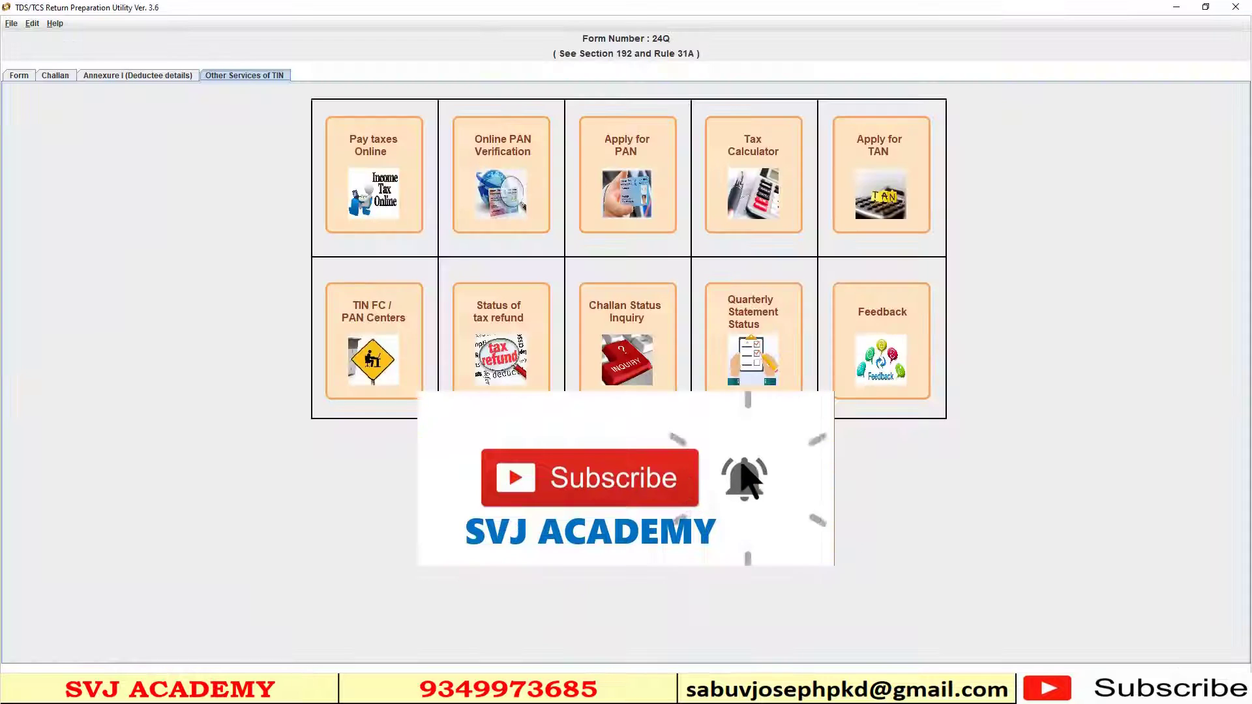
- Start Create File from the Form 24Q particulars and select the downloaded .csi challan file
click(18, 75)
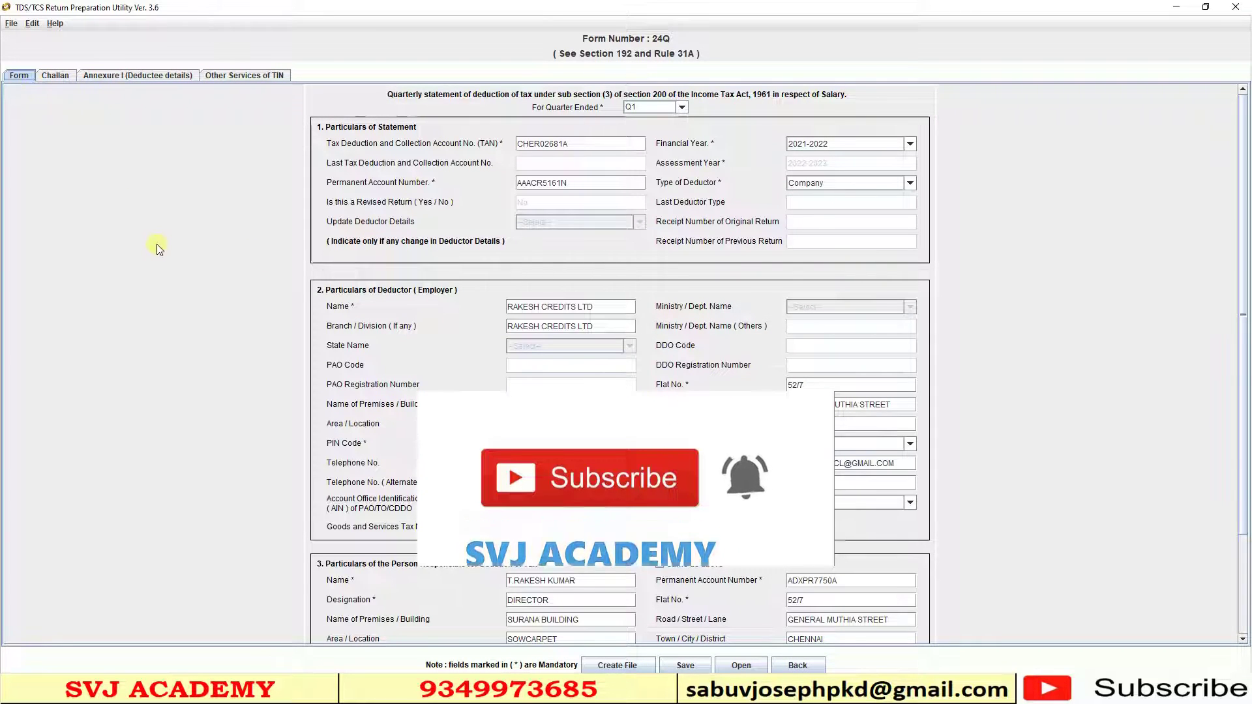
click(618, 665)
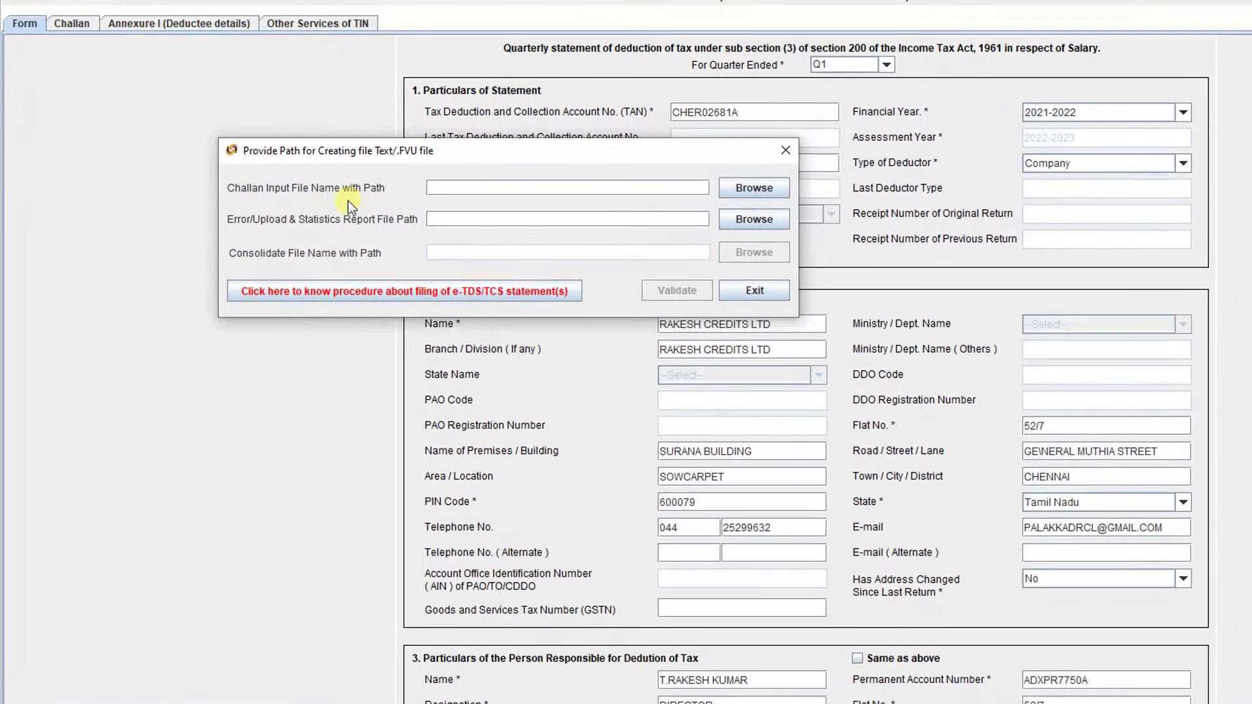
click(760, 189)
click(578, 133)
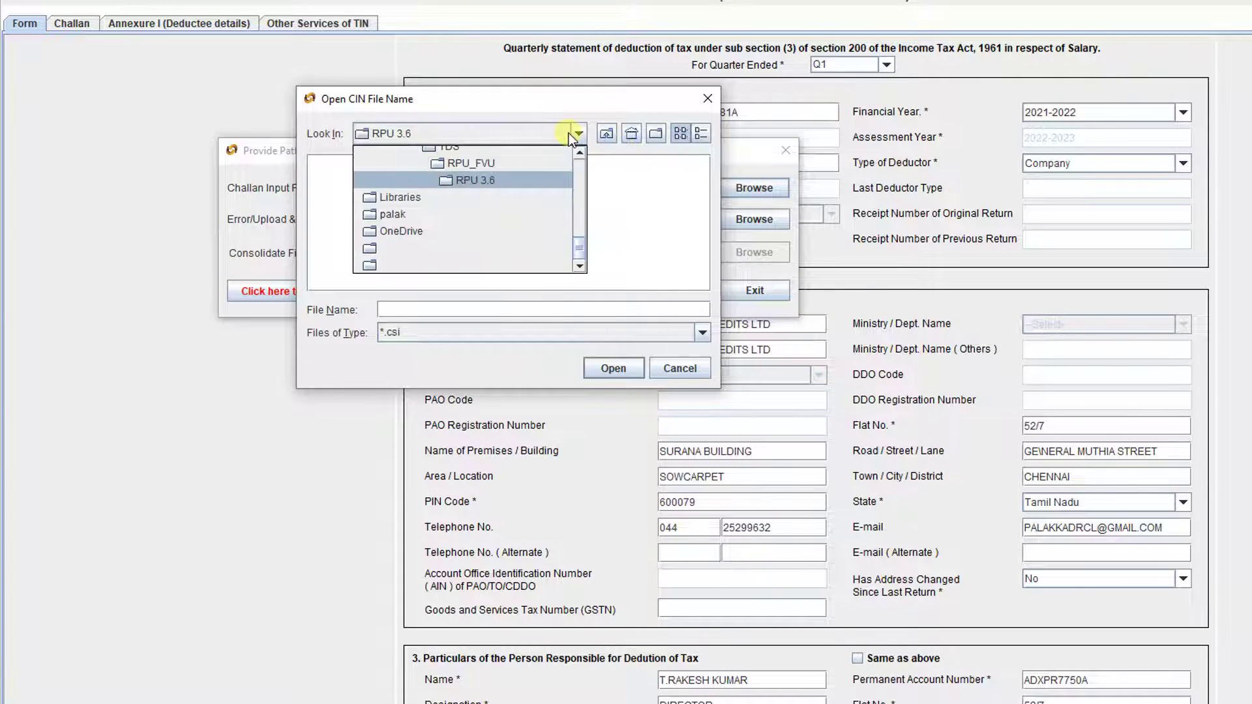
drag(581, 249, 577, 167)
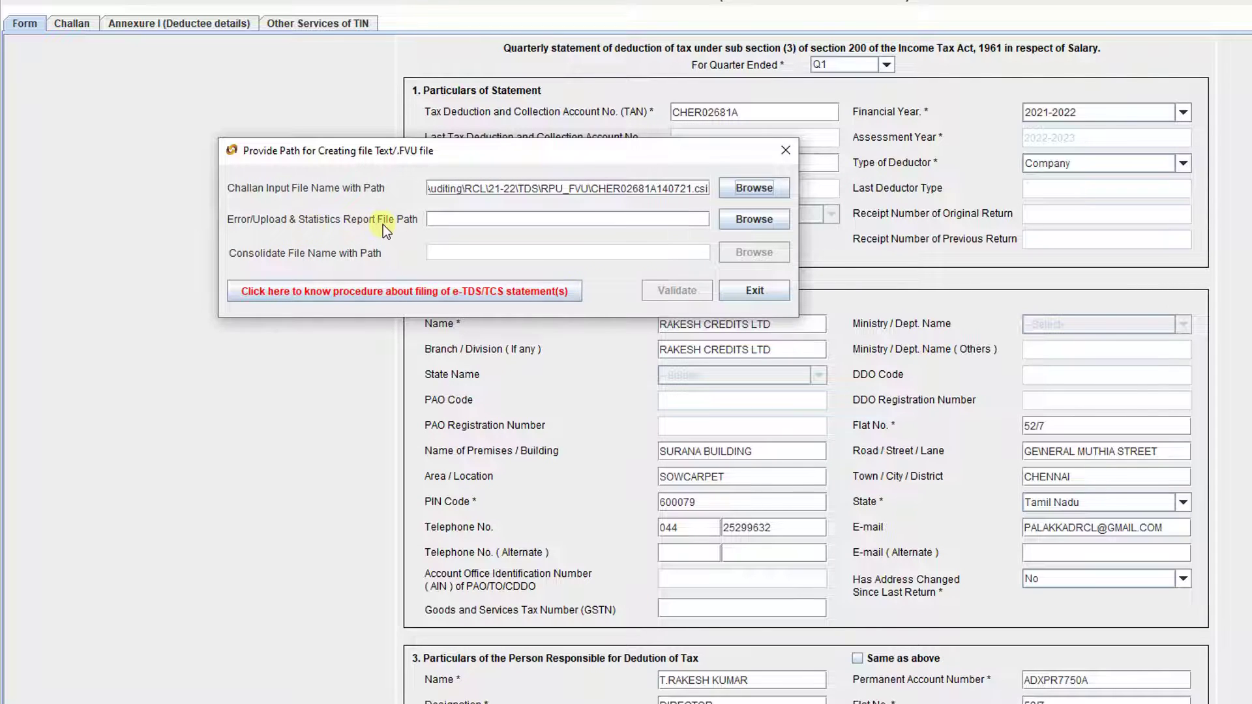
click(453, 218)
- Save the report as FVU\24QRQ1, validate the return and acknowledge the confirmation messages
click(754, 220)
key(Escape)
click(742, 220)
double_click(639, 289)
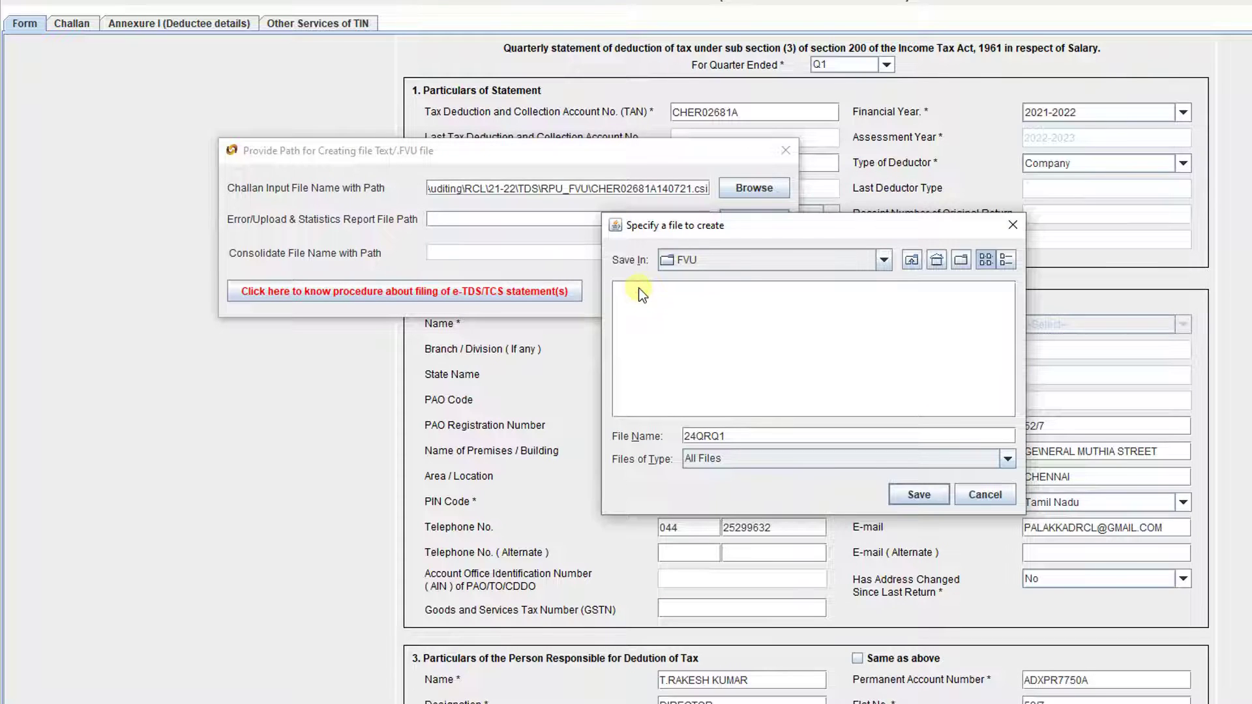
click(915, 494)
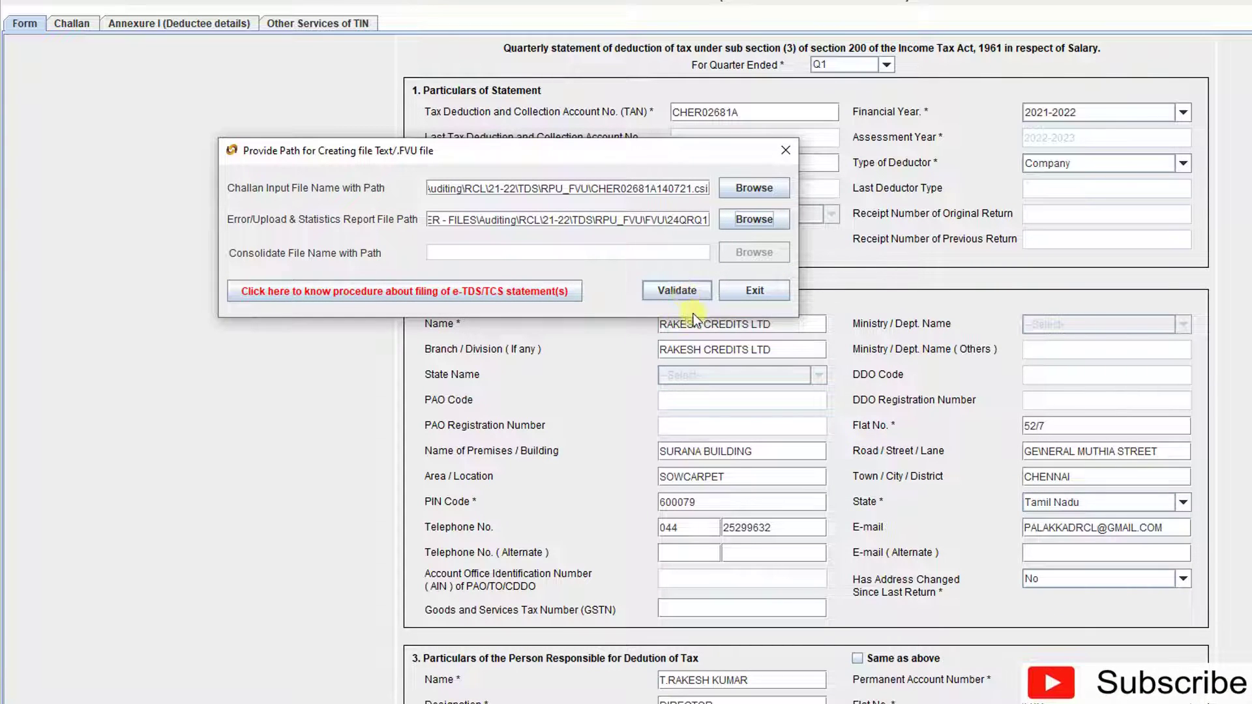
click(675, 294)
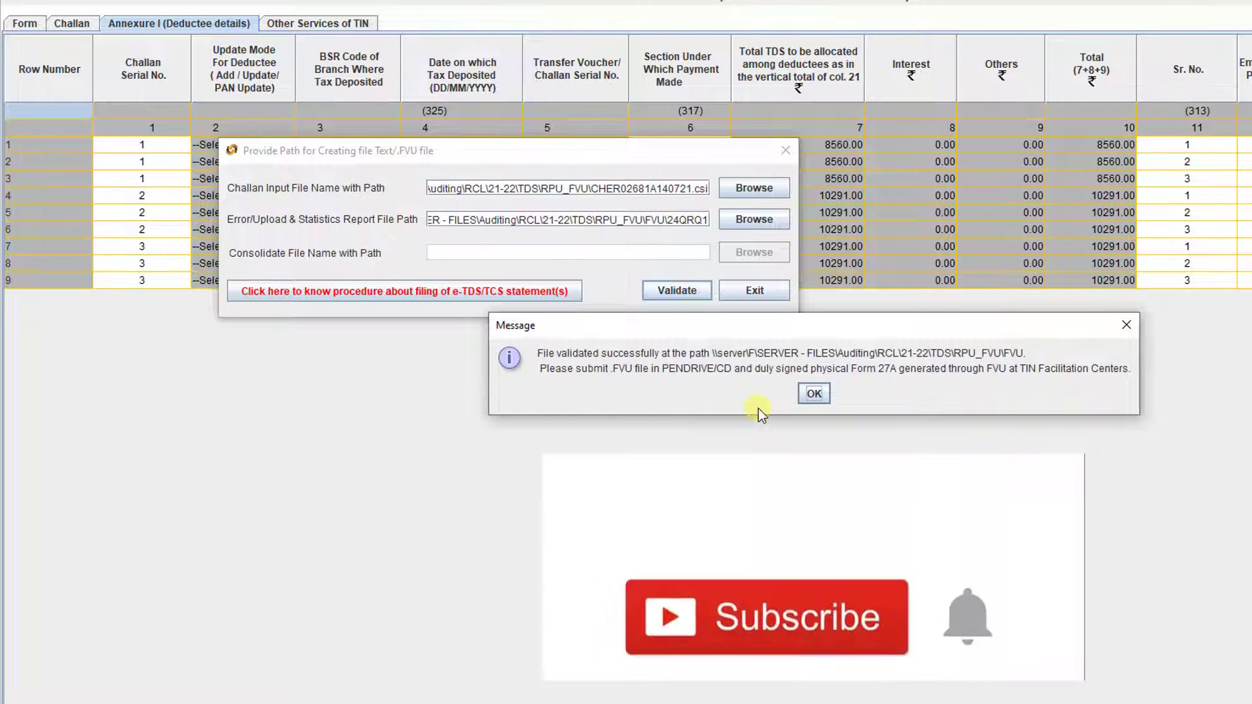
click(814, 393)
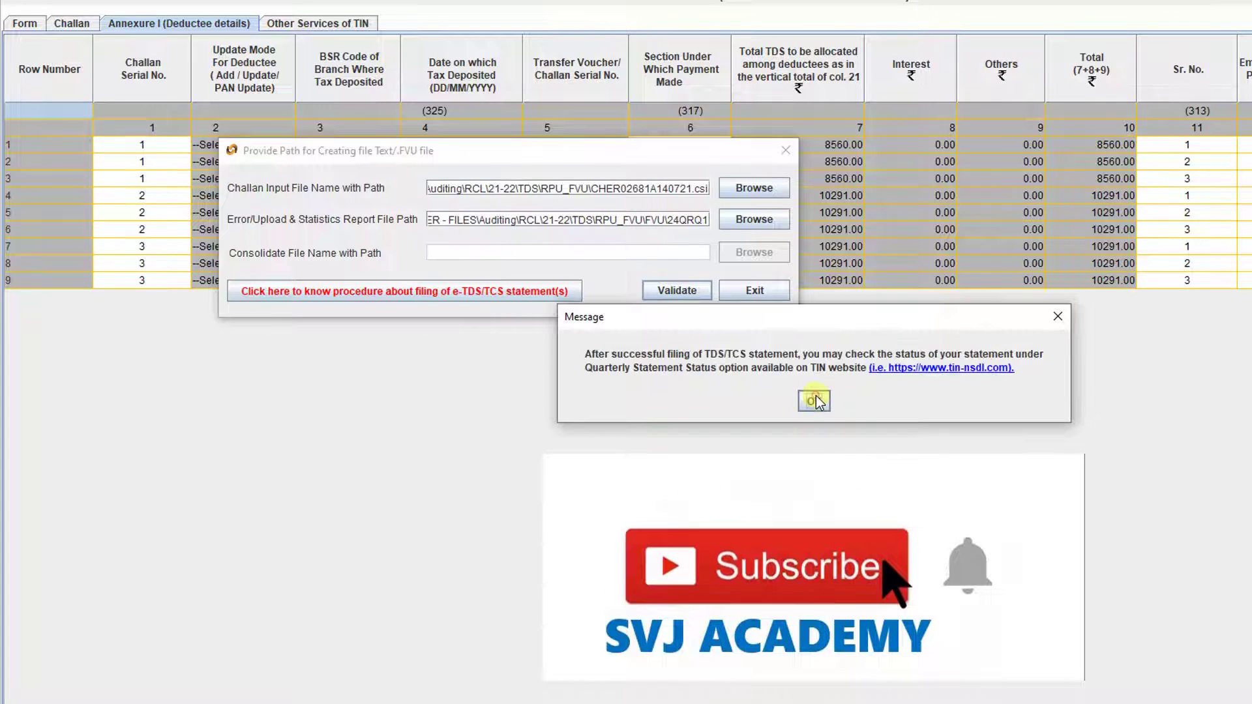
click(734, 398)
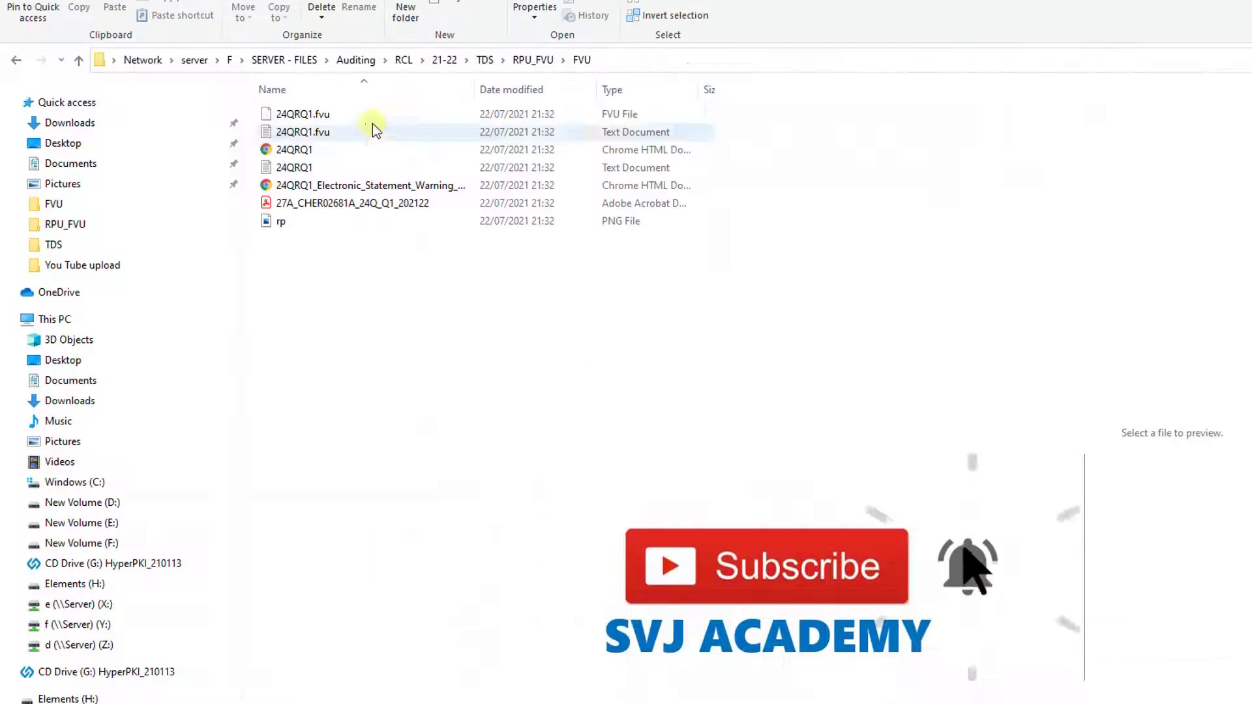
click(322, 119)
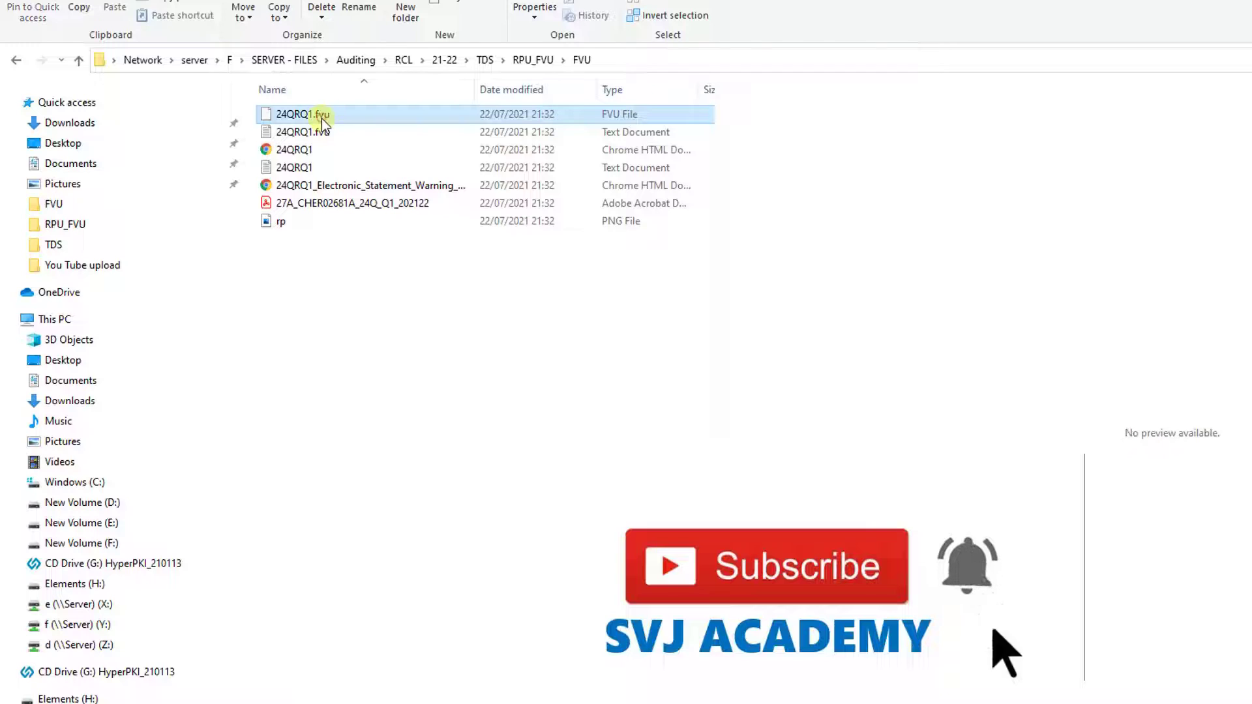
click(312, 205)
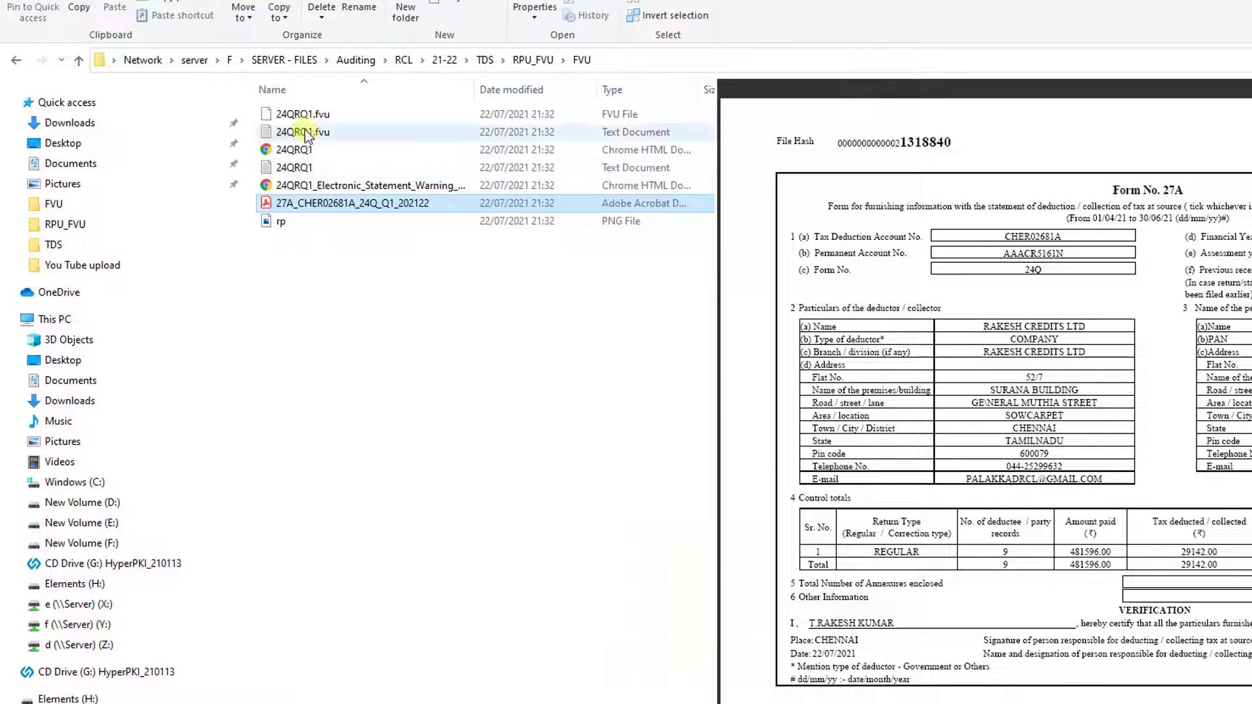
click(303, 117)
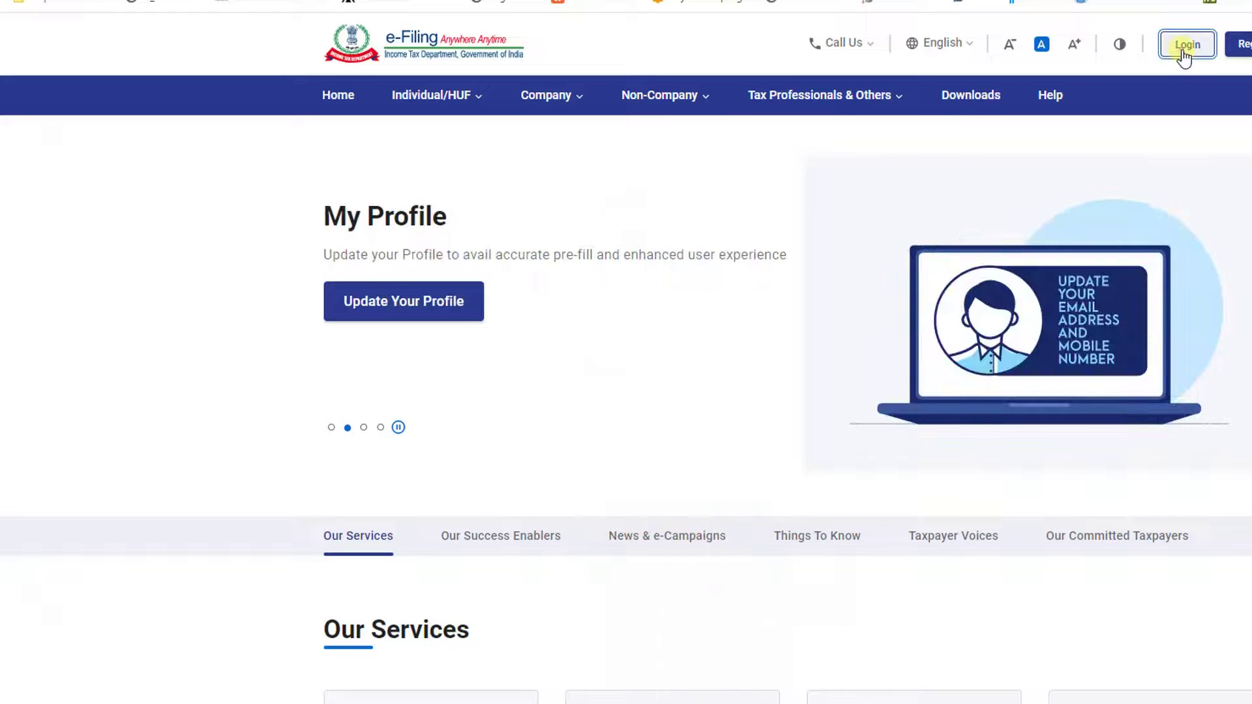
- Log in to the e-Filing portal and go to the Income Tax Forms filing page
click(1184, 50)
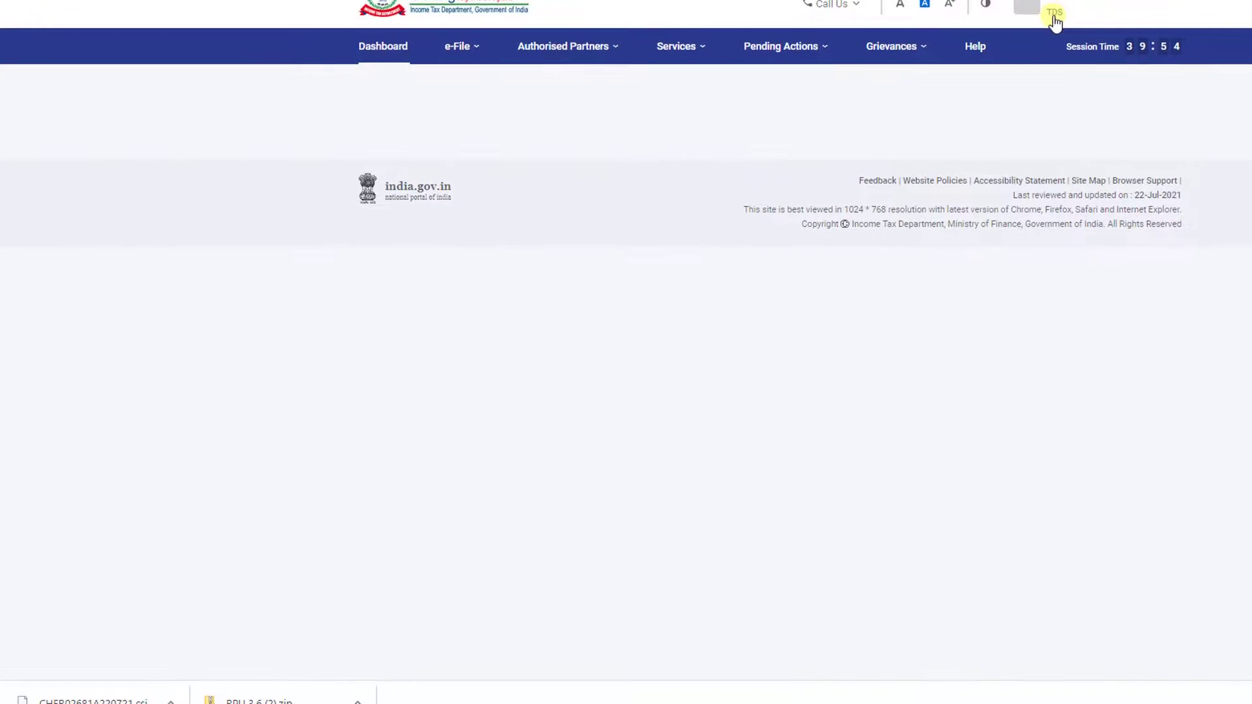
mouse_move(454, 49)
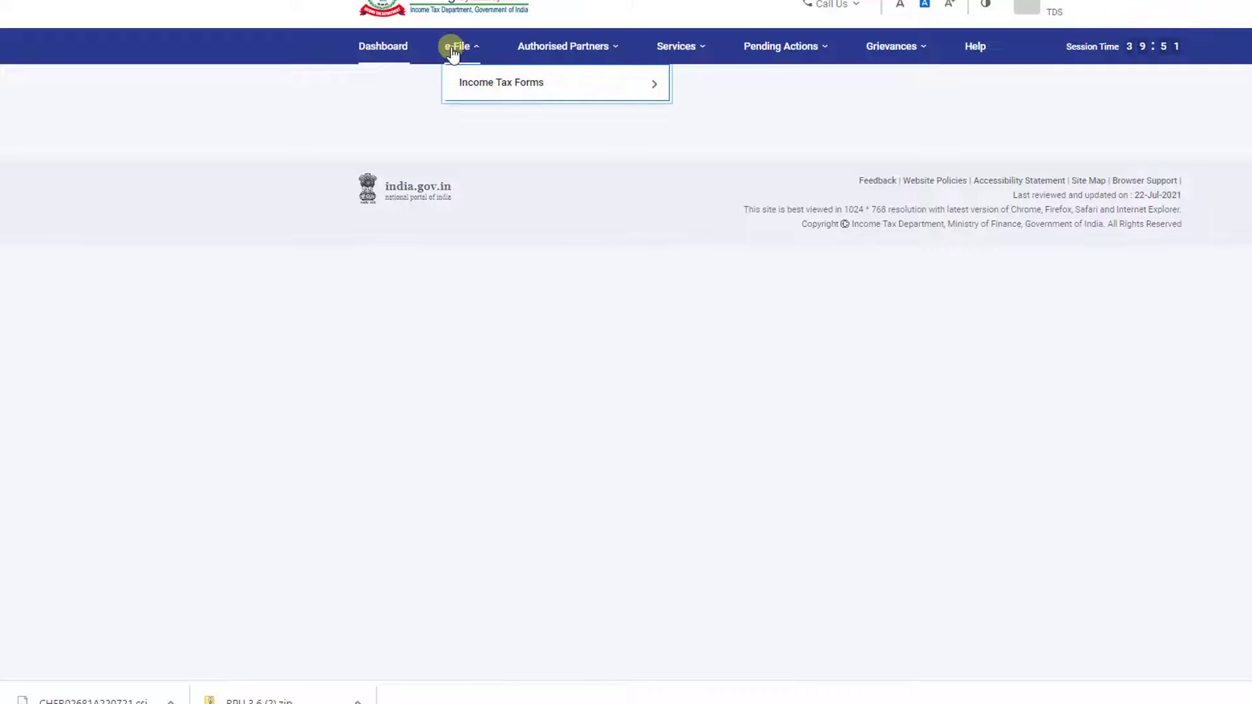
mouse_move(470, 82)
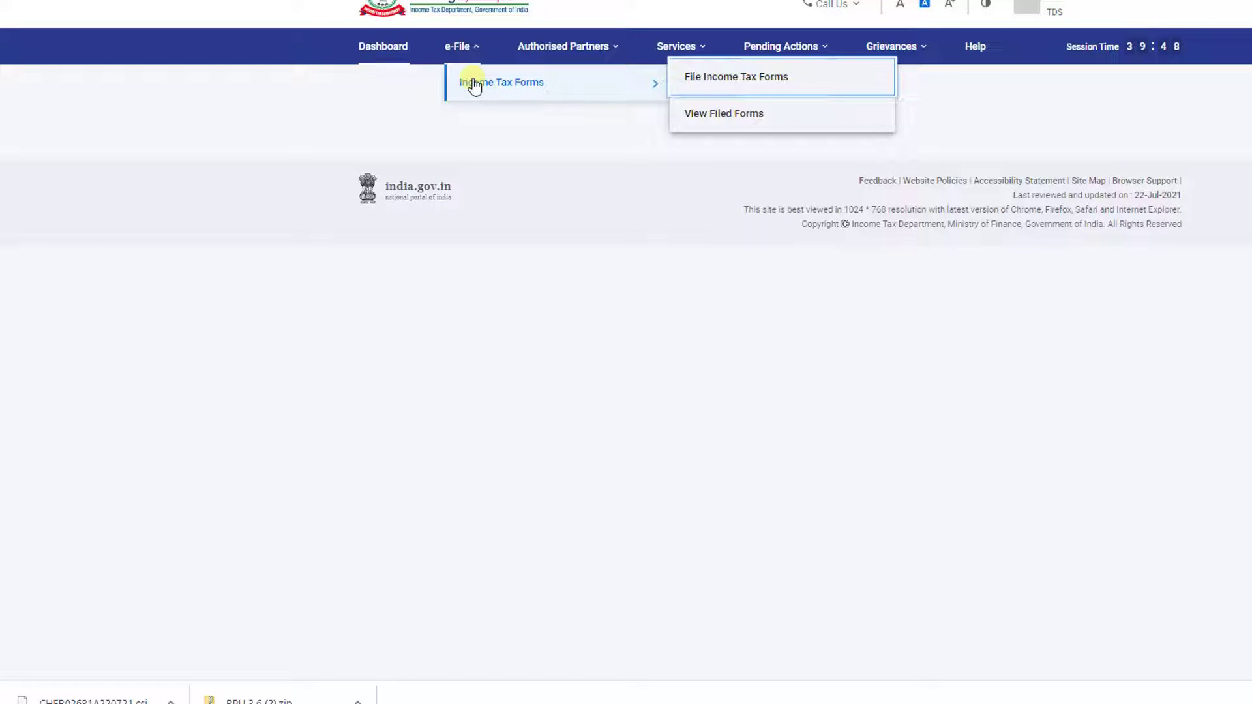
click(702, 84)
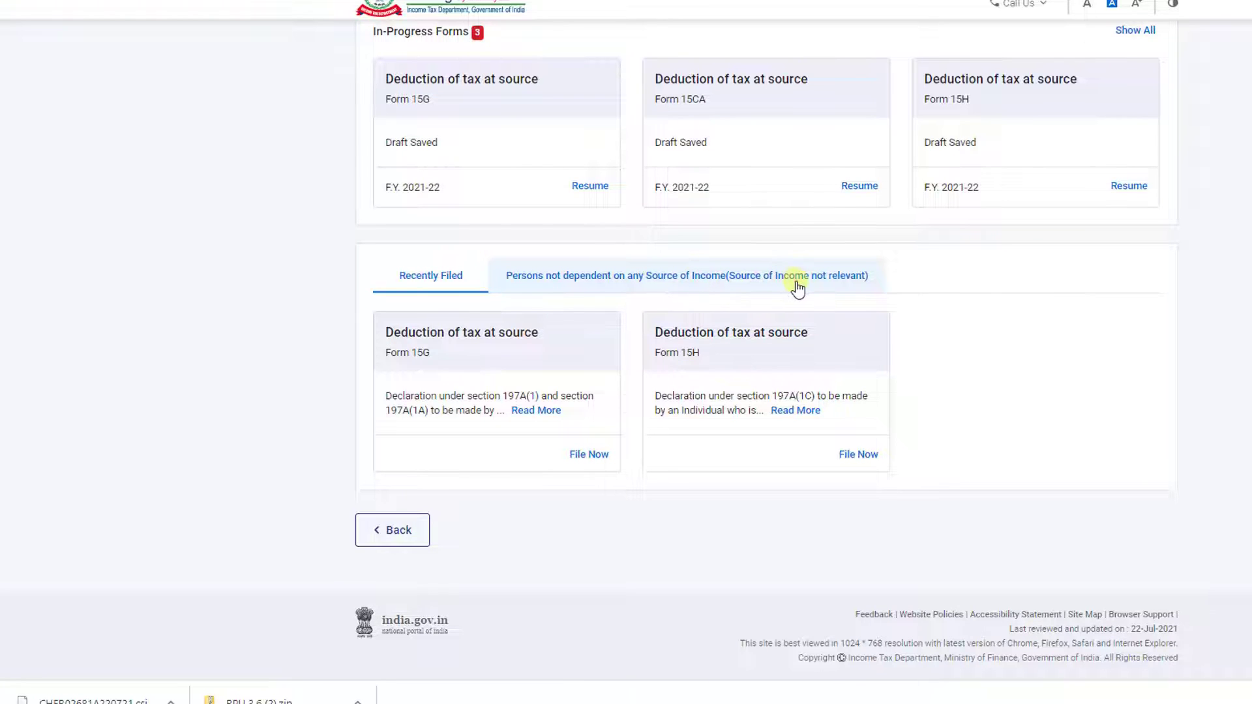
- Under 'Persons not dependent on any Source of Income', choose File Now on the Form TDS card
click(548, 283)
scroll(574, 277, down, 4)
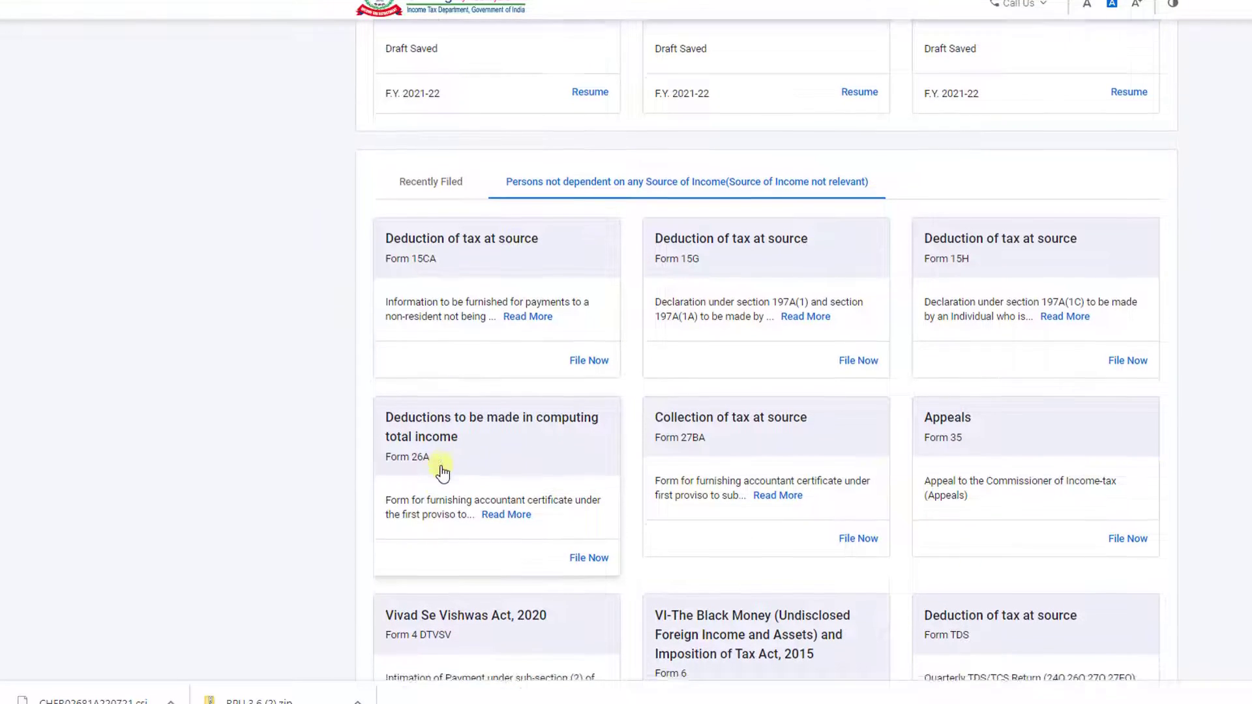
scroll(440, 471, down, 1)
scroll(875, 475, down, 2)
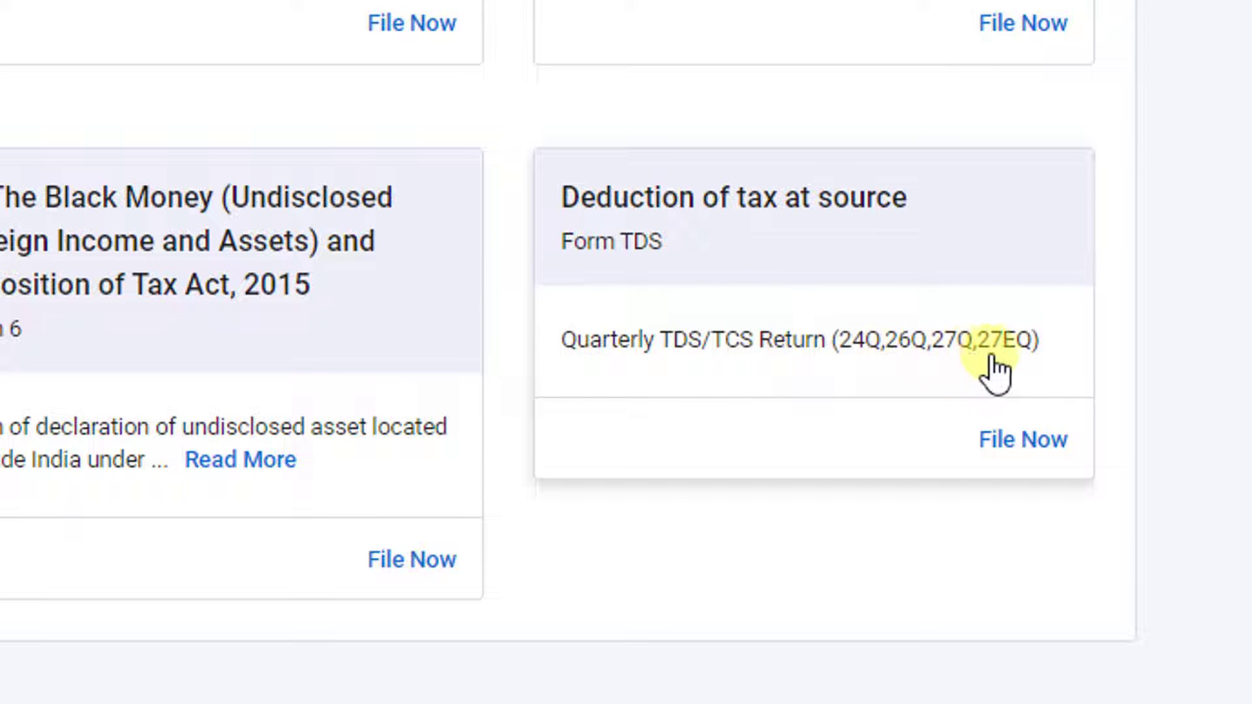
click(1027, 441)
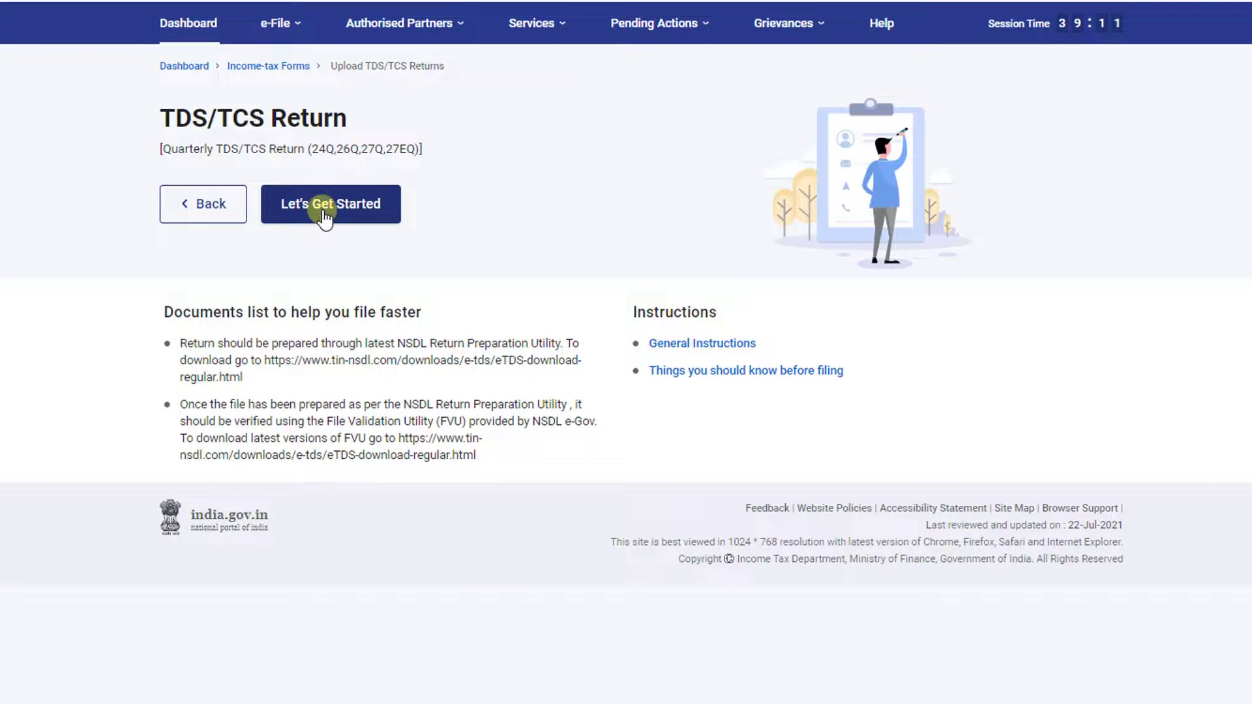
- Begin the upload and select Form 24Q, financial year 2021-22 and quarter Q1
click(302, 134)
click(424, 155)
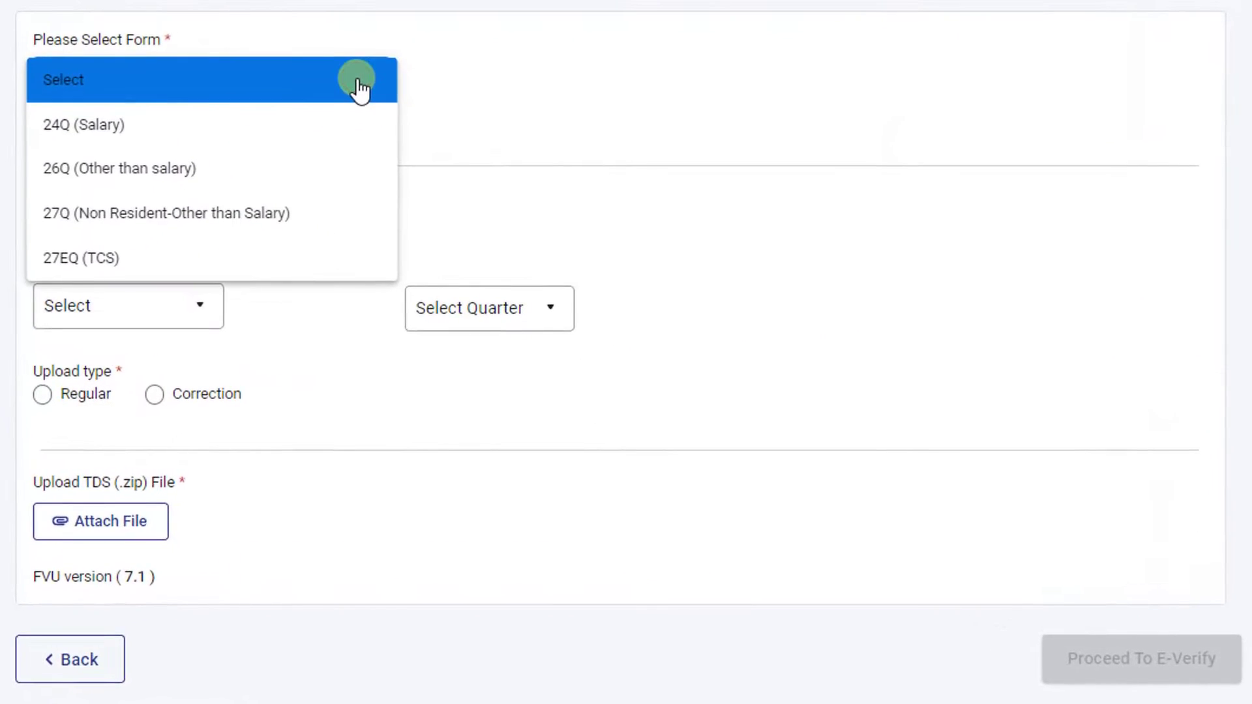
click(78, 137)
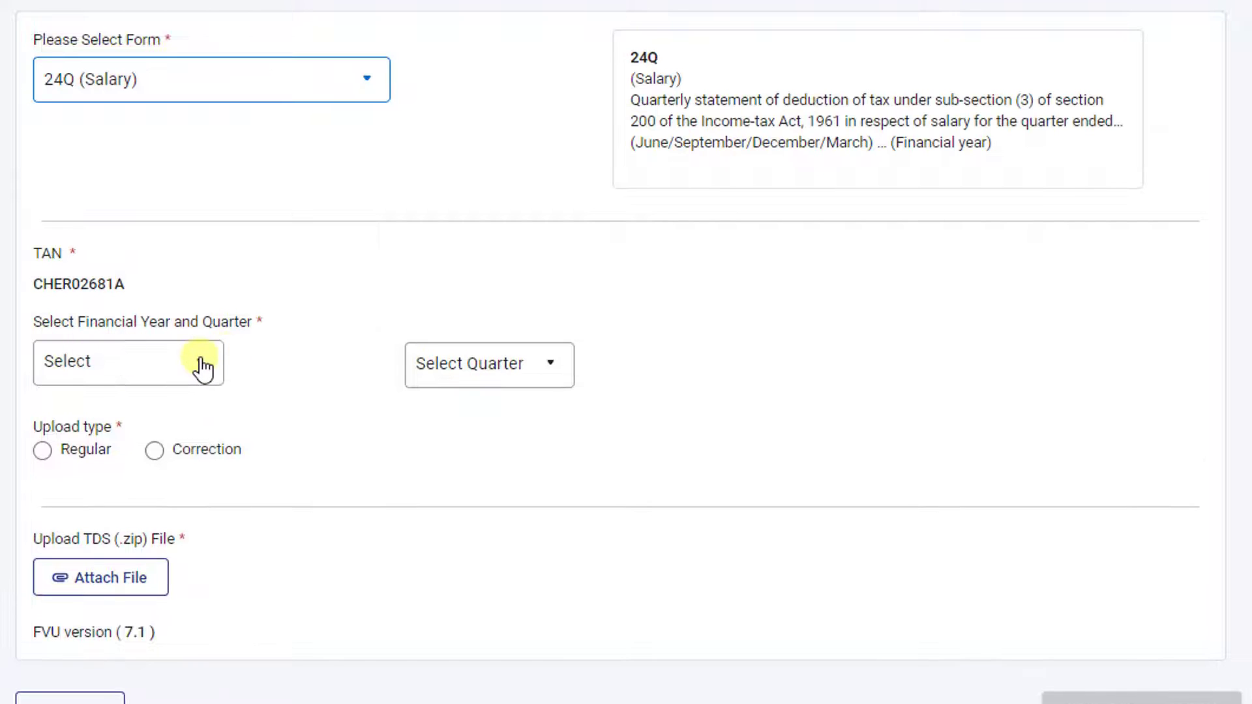
click(204, 366)
scroll(199, 417, down, 4)
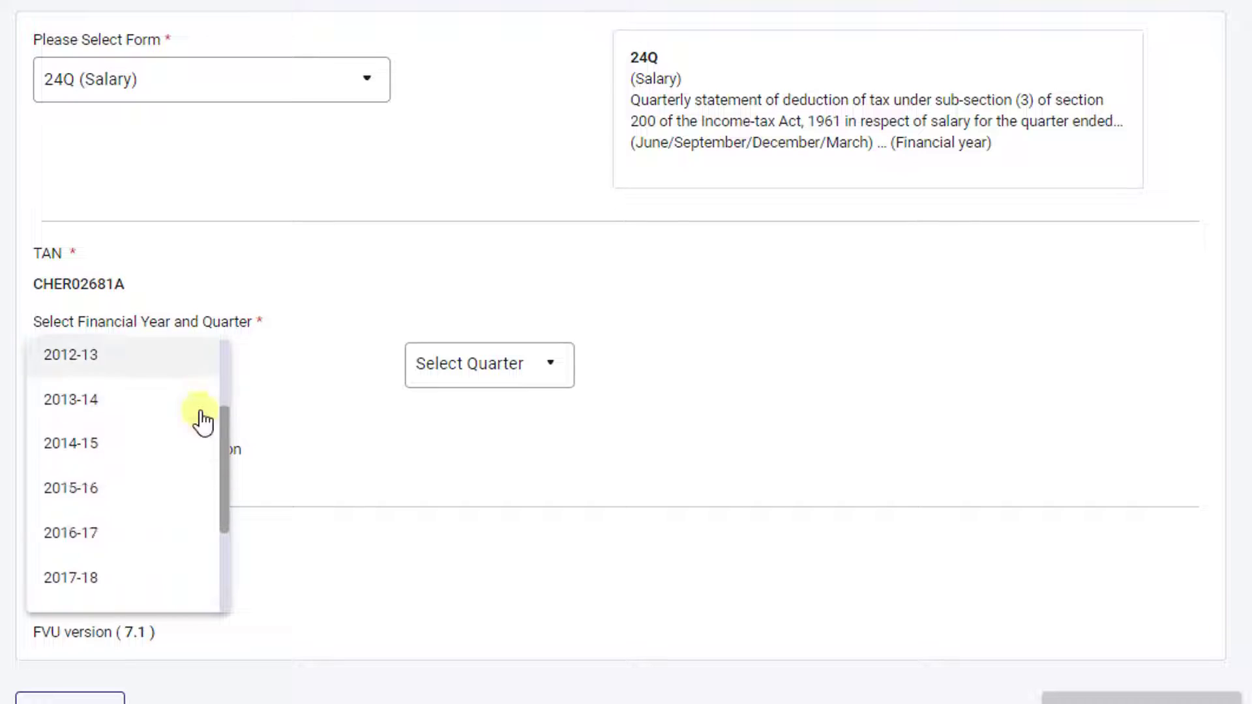
scroll(117, 590, down, 2)
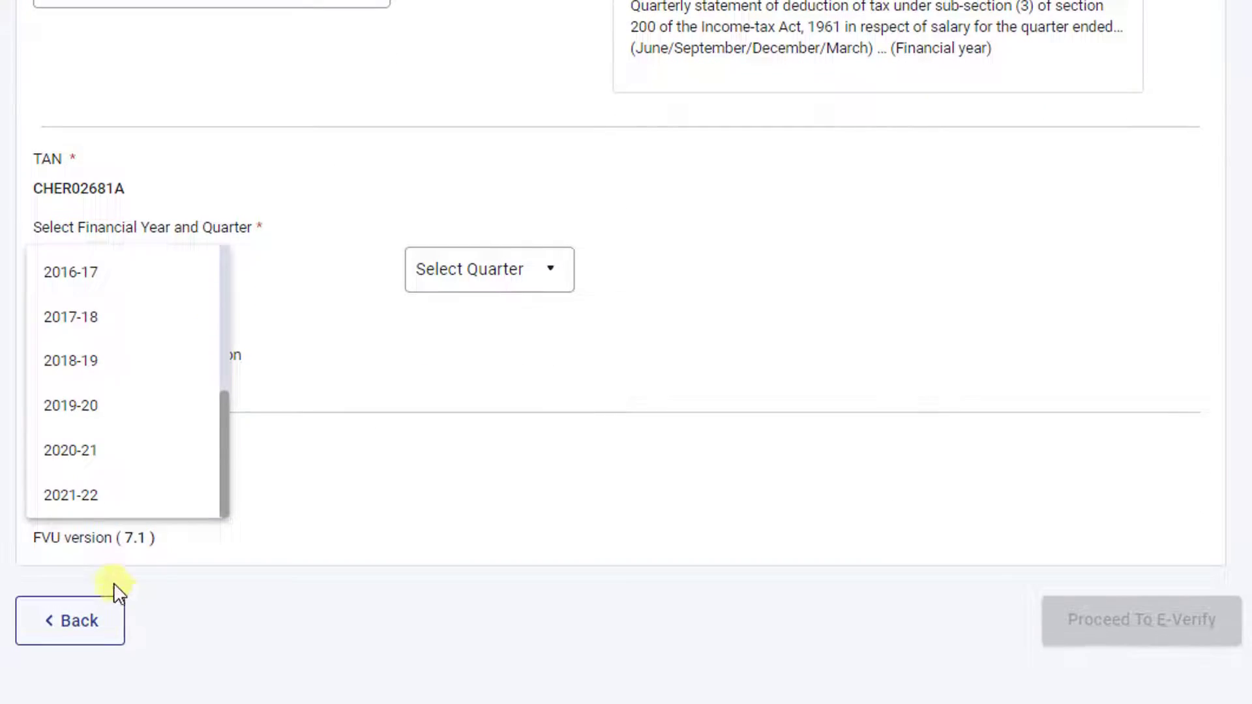
click(82, 500)
click(537, 280)
click(431, 316)
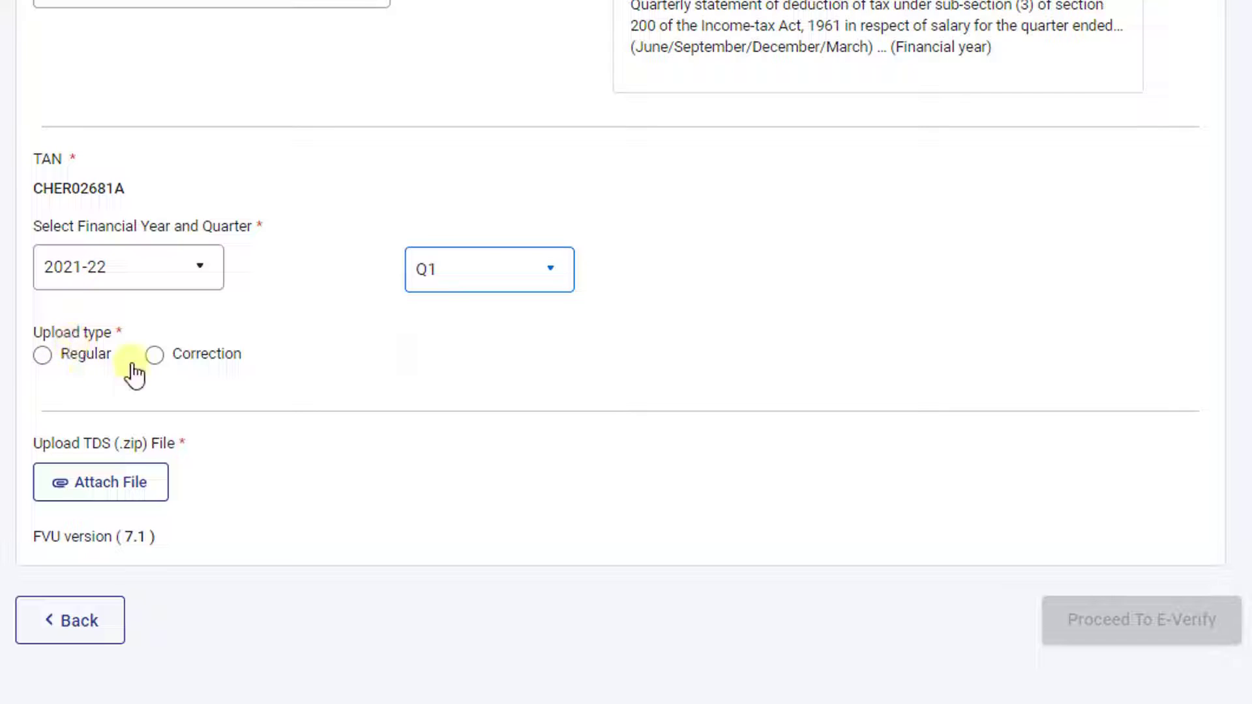
- Mark it a Regular return, attach RCO24Q1.ZIP and proceed to e-verification
click(44, 358)
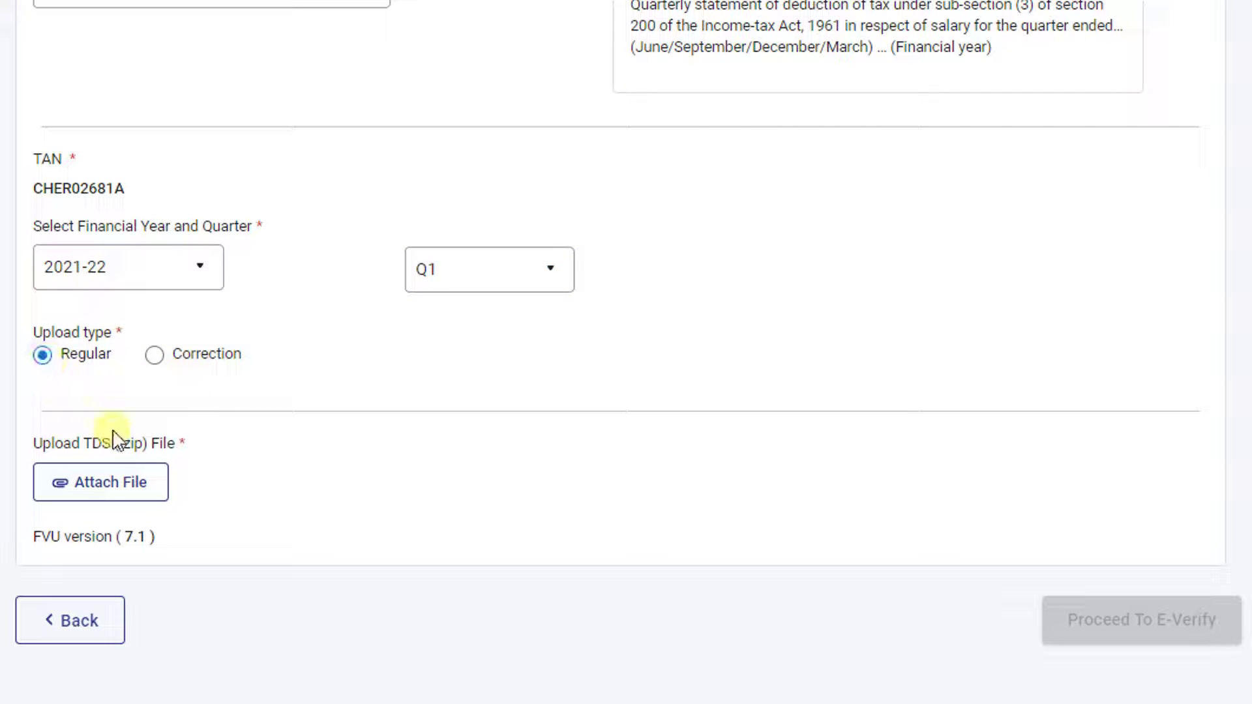
click(97, 499)
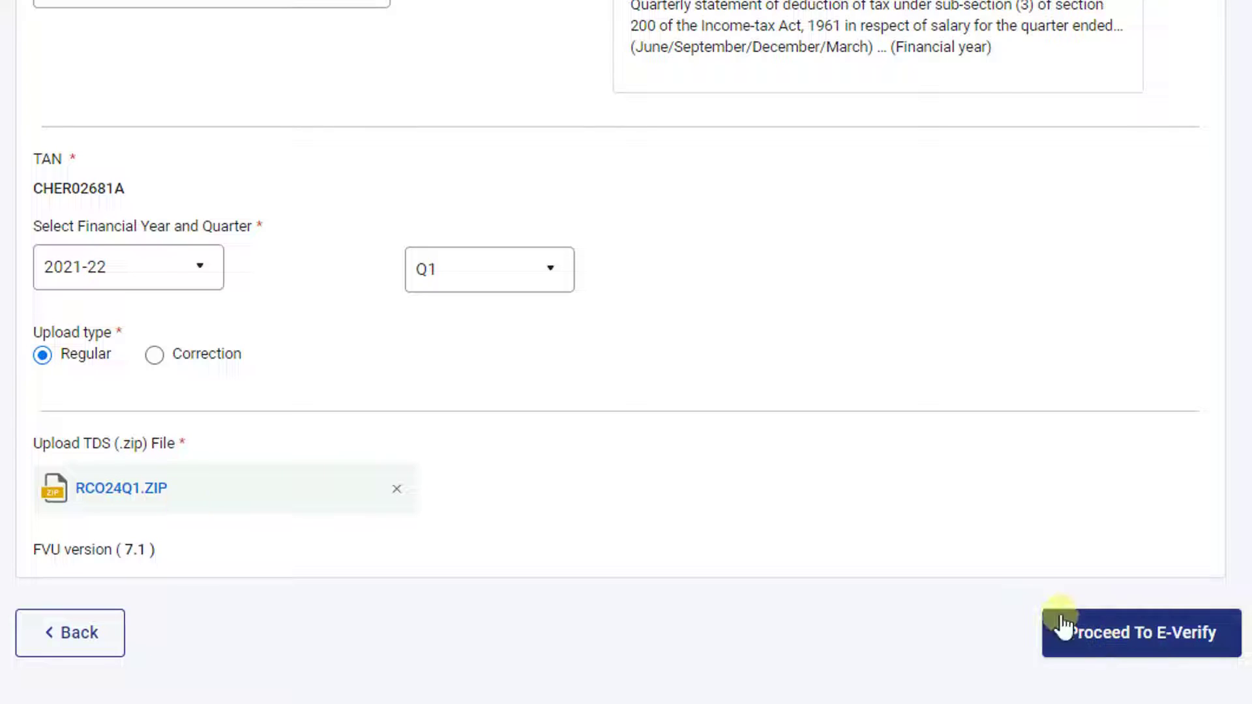
click(1115, 641)
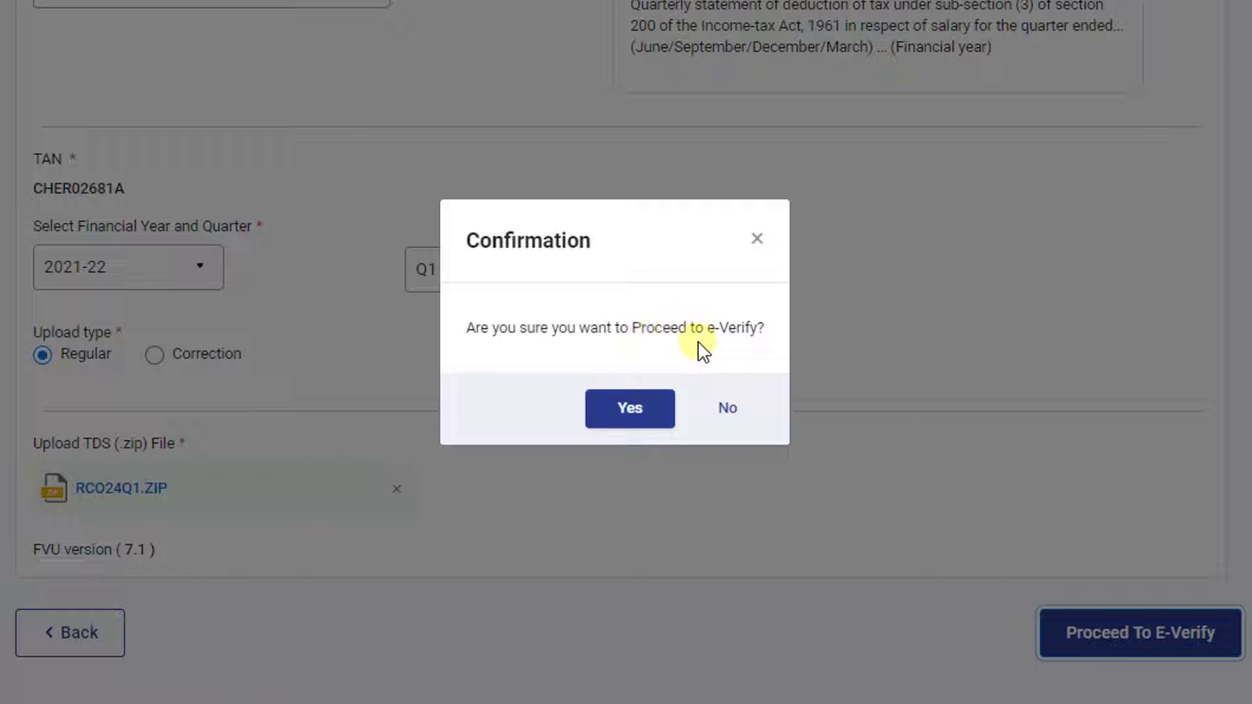
click(601, 411)
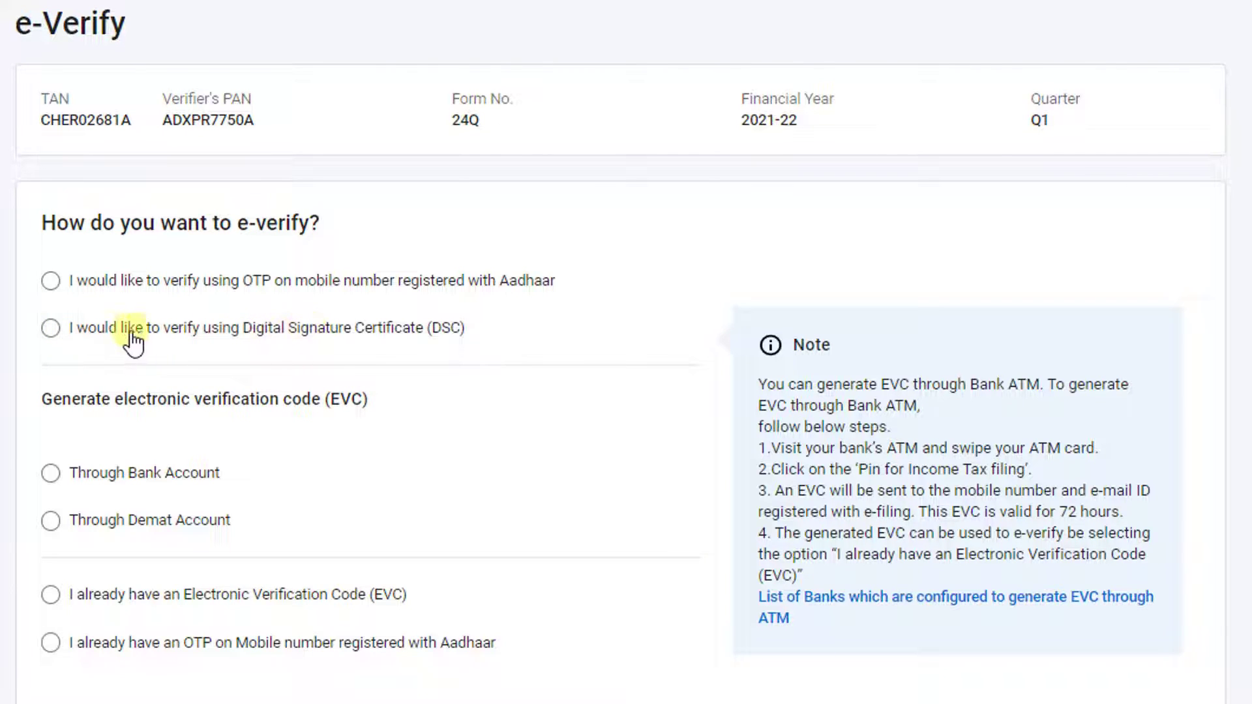
- Choose Digital Signature Certificate verification, confirm emsigner is installed, and continue to Data Sign
click(53, 330)
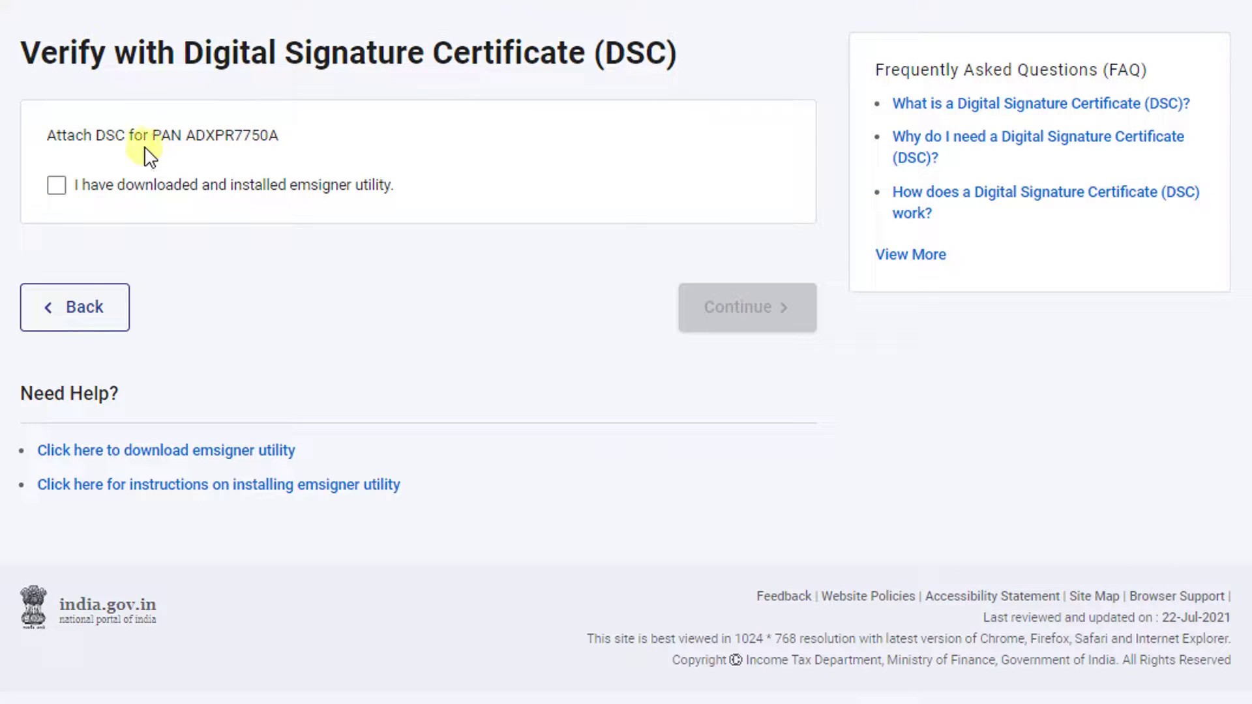
click(57, 186)
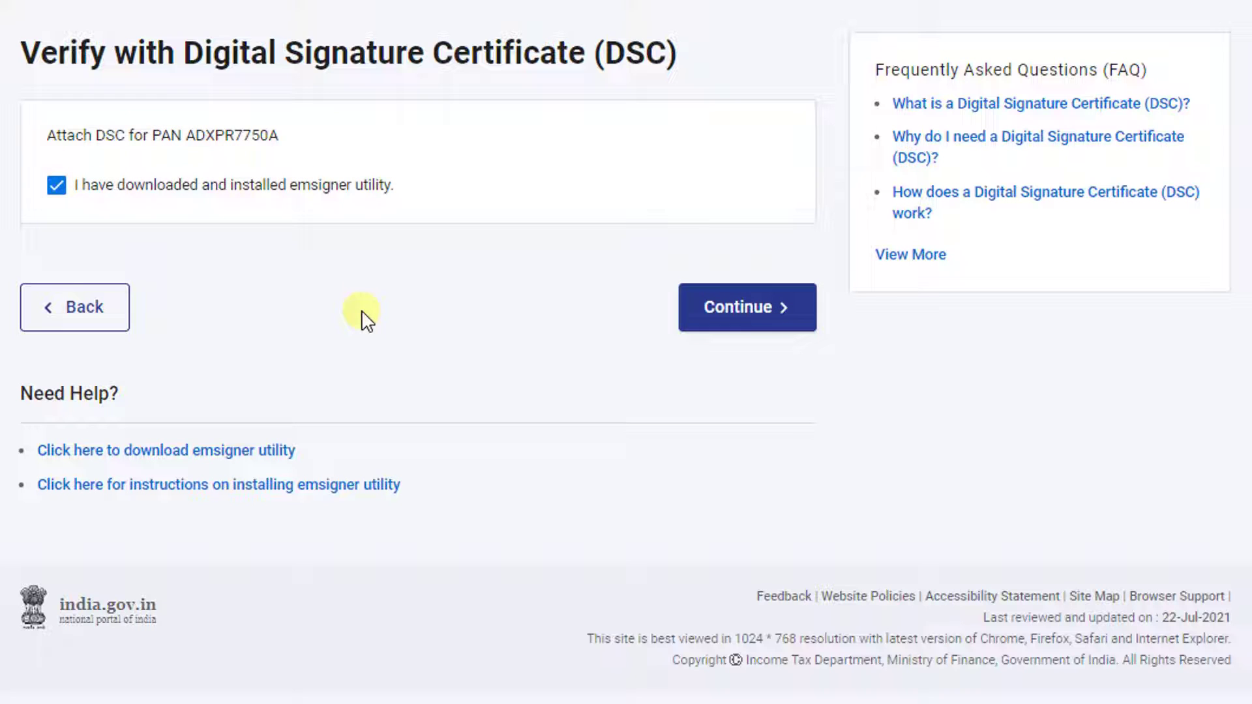
click(732, 324)
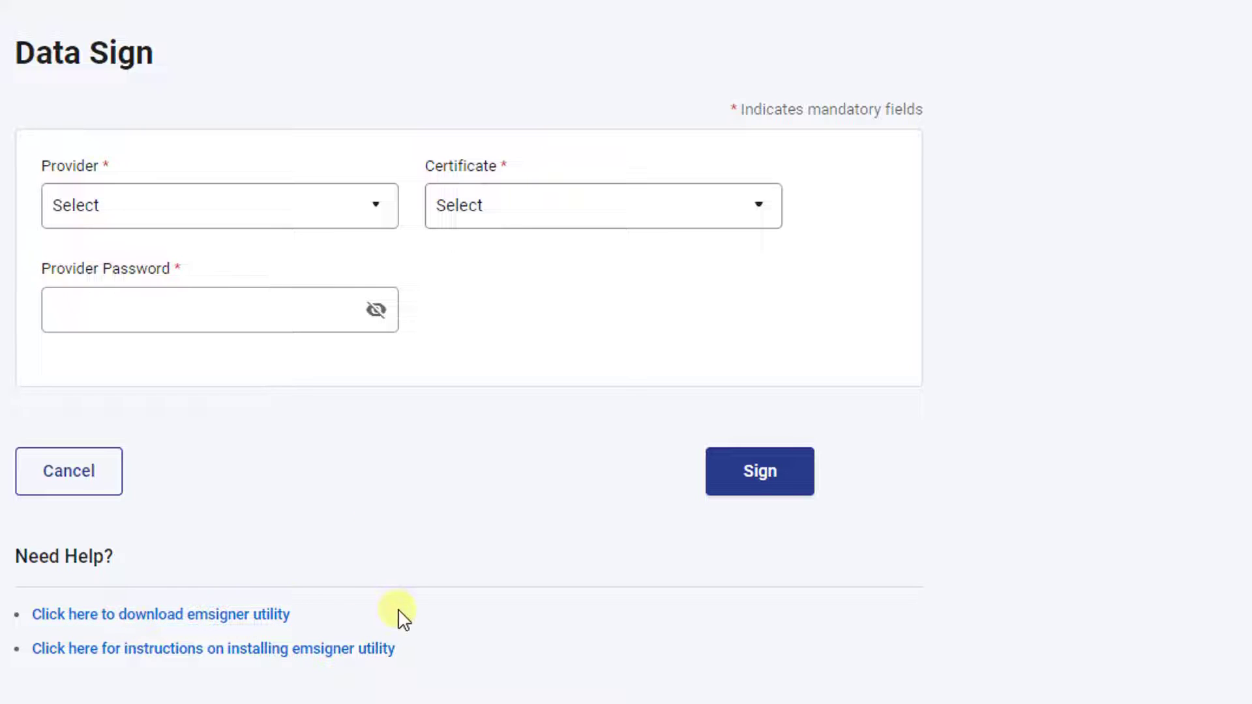
- Choose the ePass V 2.0 token as signing provider and the eMudhra certificate
click(358, 225)
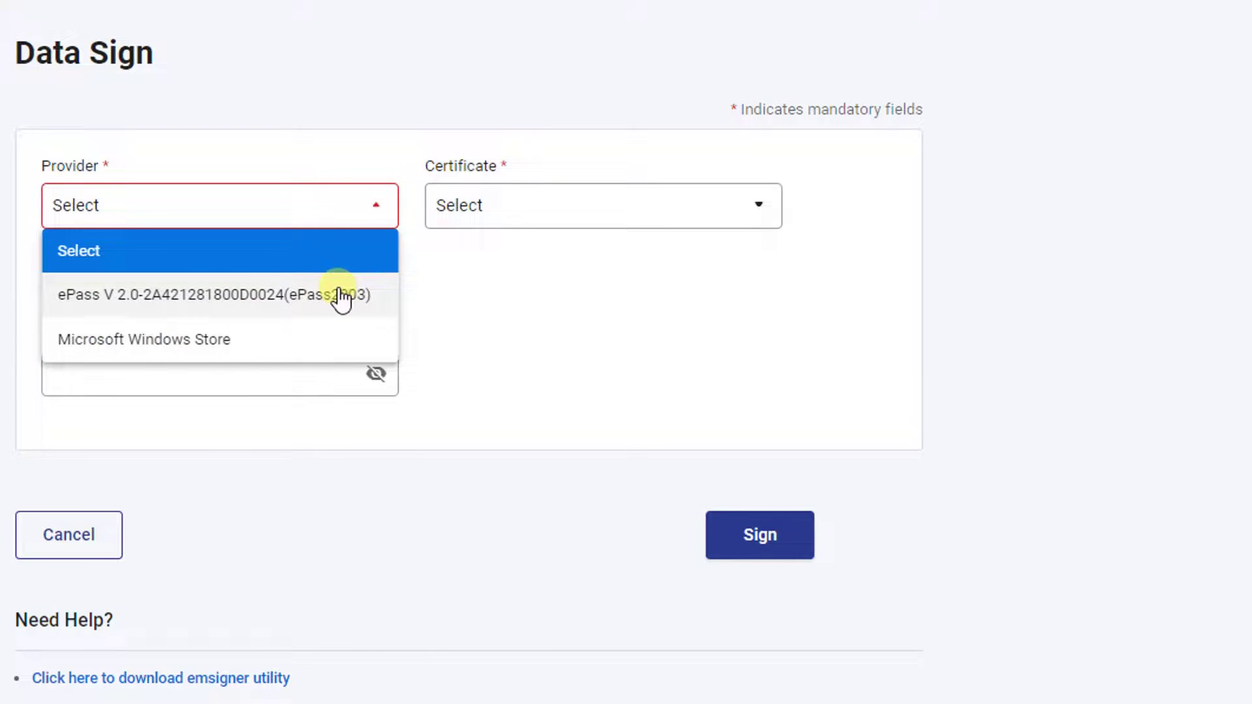
click(260, 302)
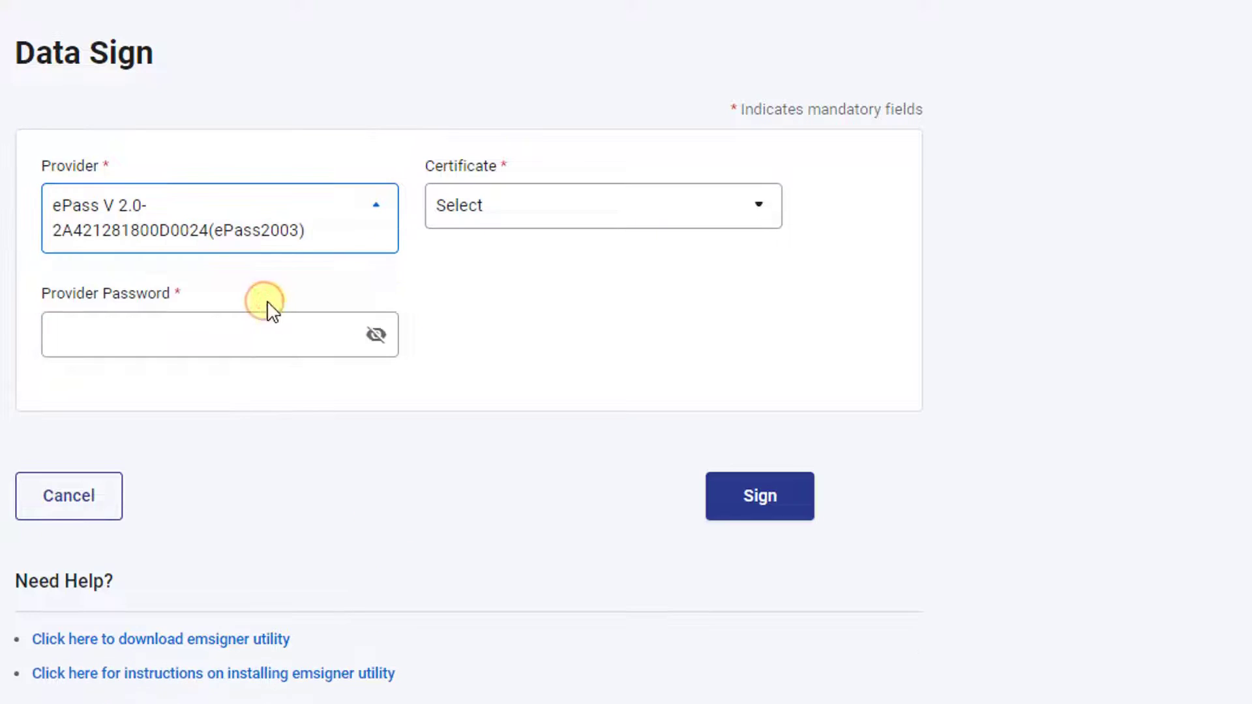
click(744, 219)
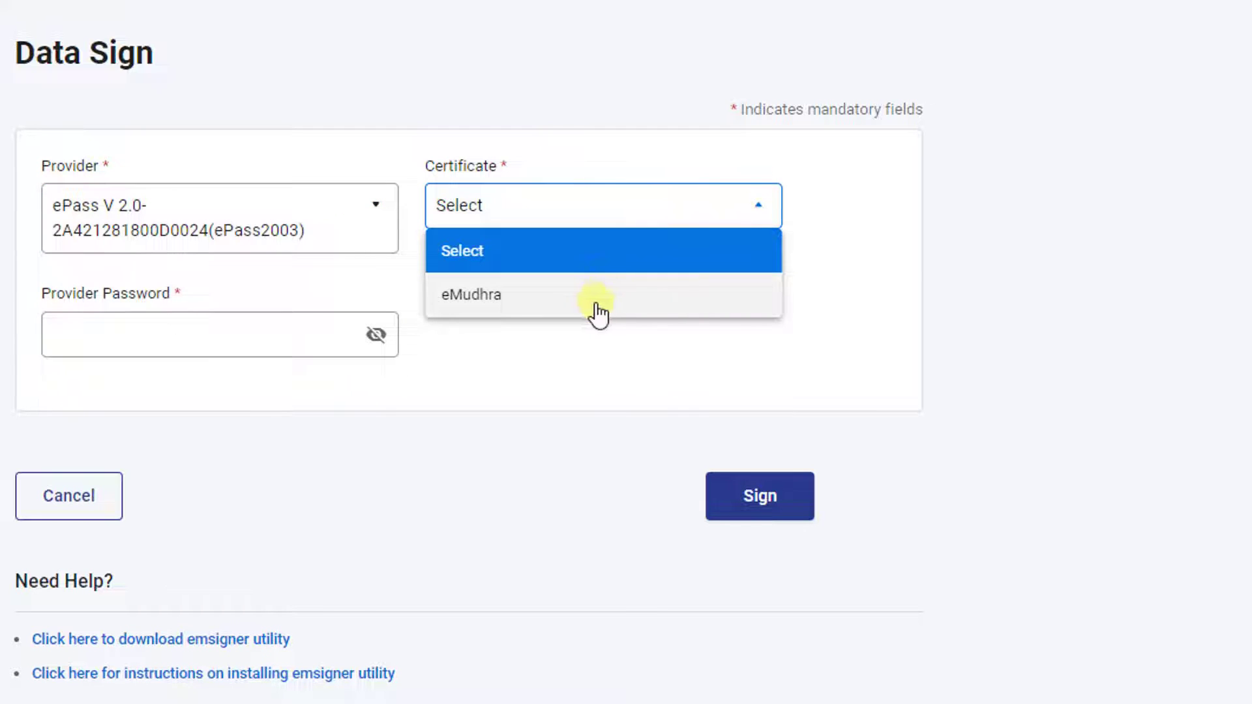
click(497, 299)
click(134, 330)
key(Tab)
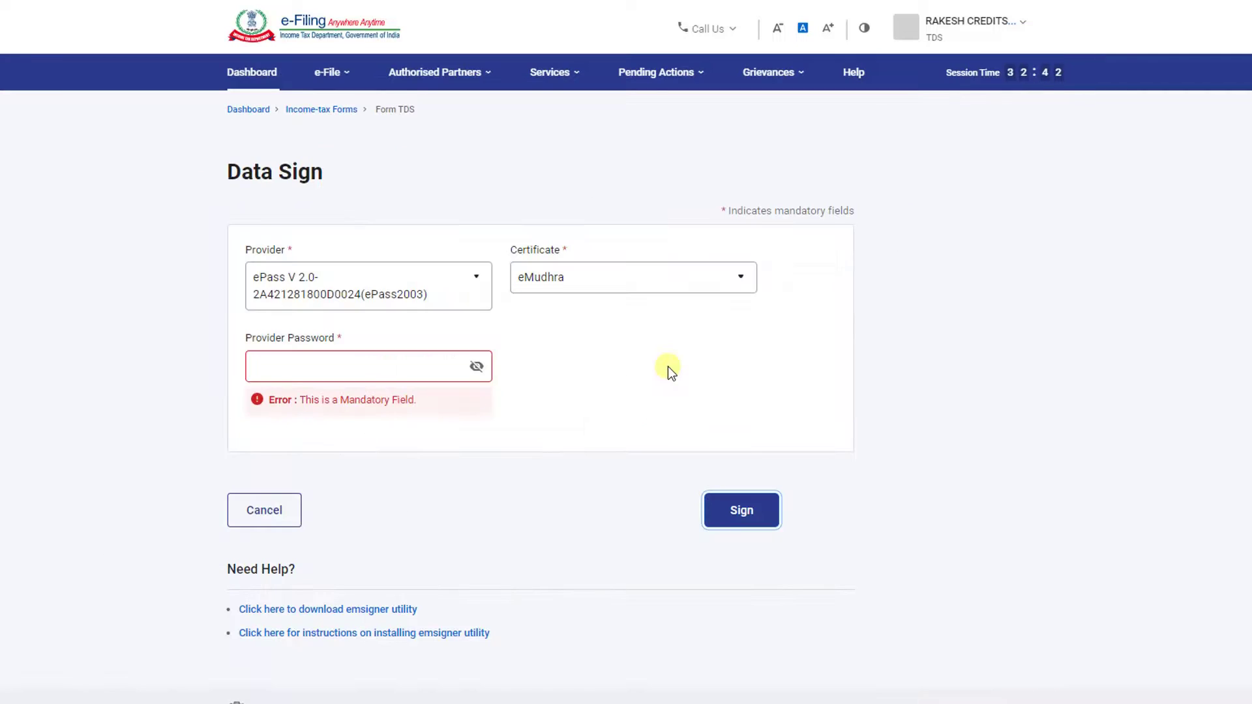
- Enter the provider password, digitally sign the Form 24Q return and confirm its submission
click(311, 368)
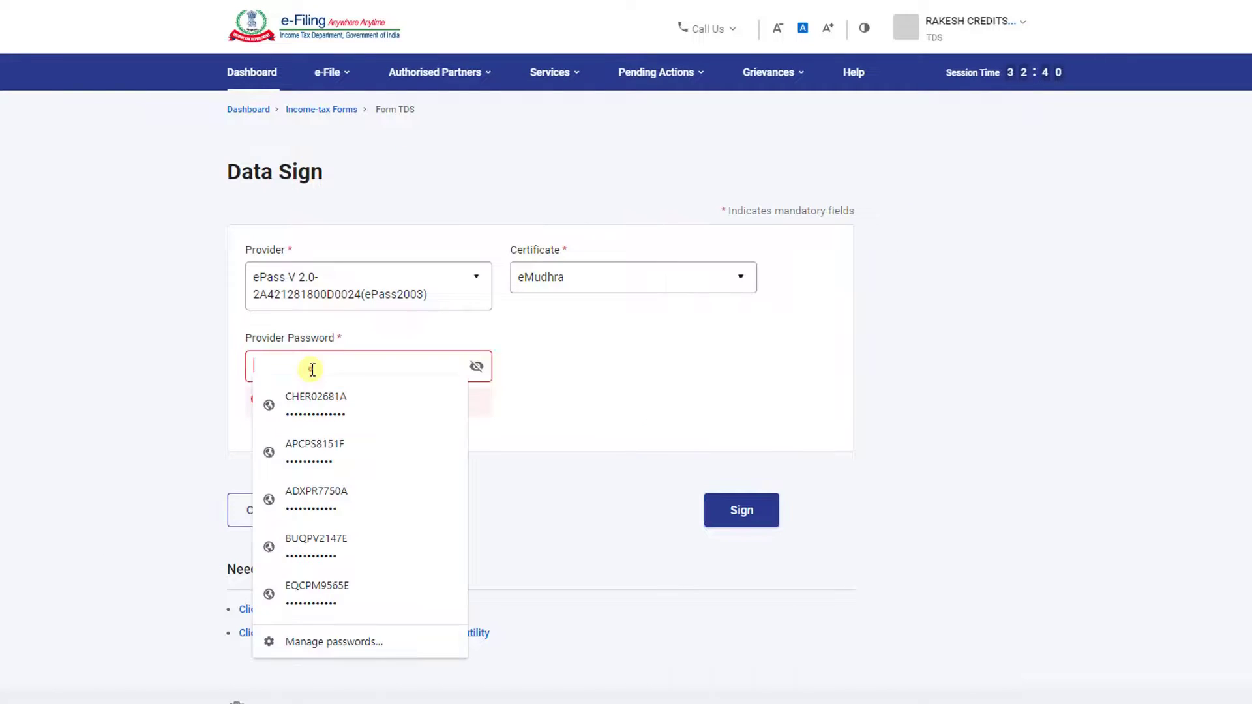
text(••••••••)
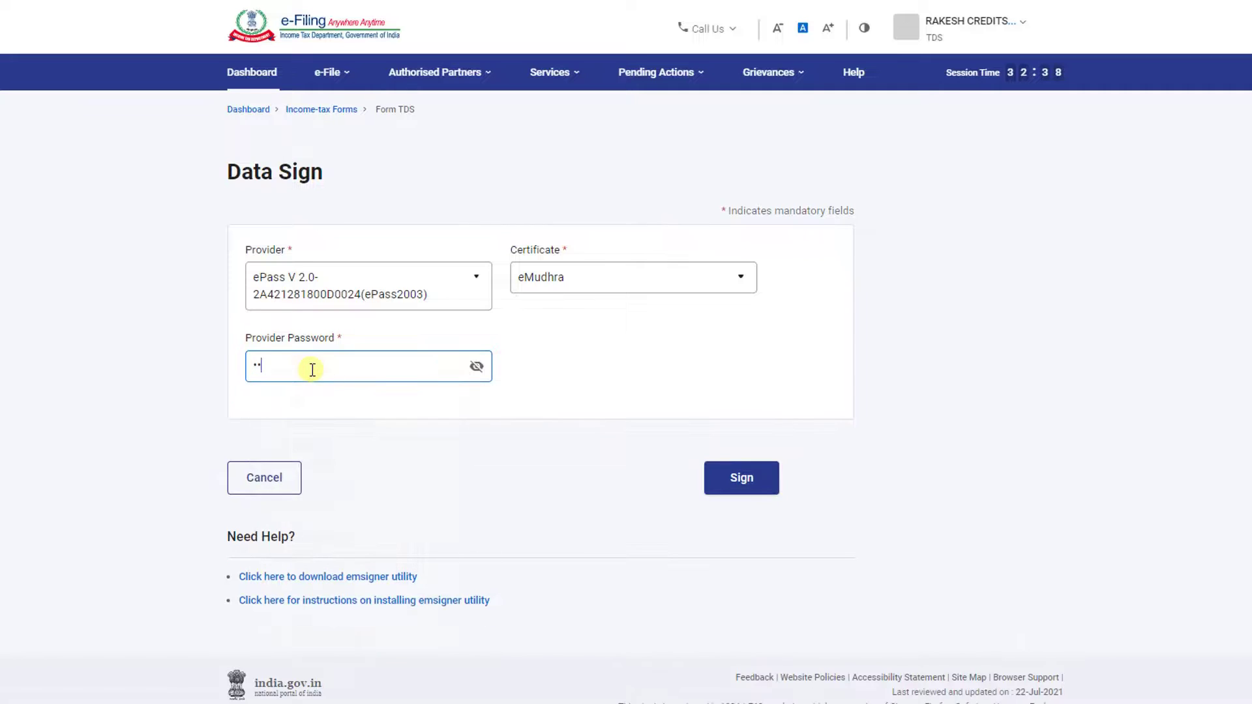
click(742, 480)
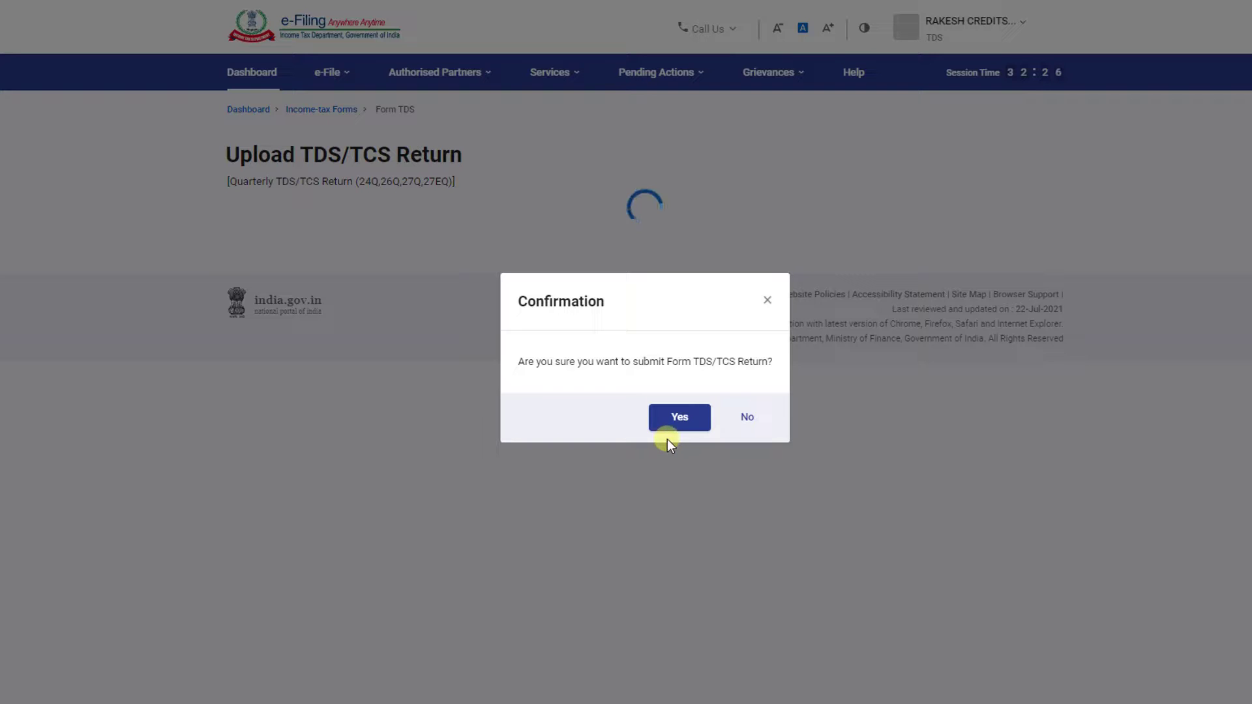
click(666, 421)
click(682, 418)
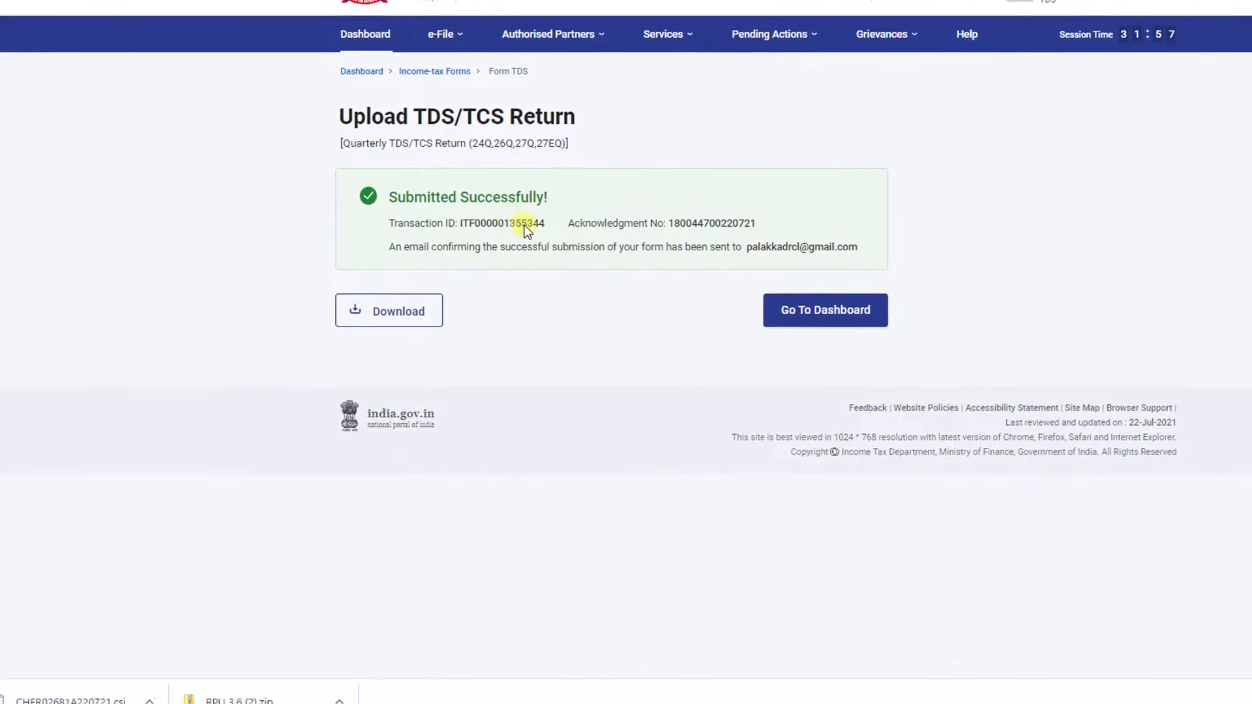
- Download and open Form 24Q_ARN.pdf, then select the e-Filing acknowledgement number
click(454, 306)
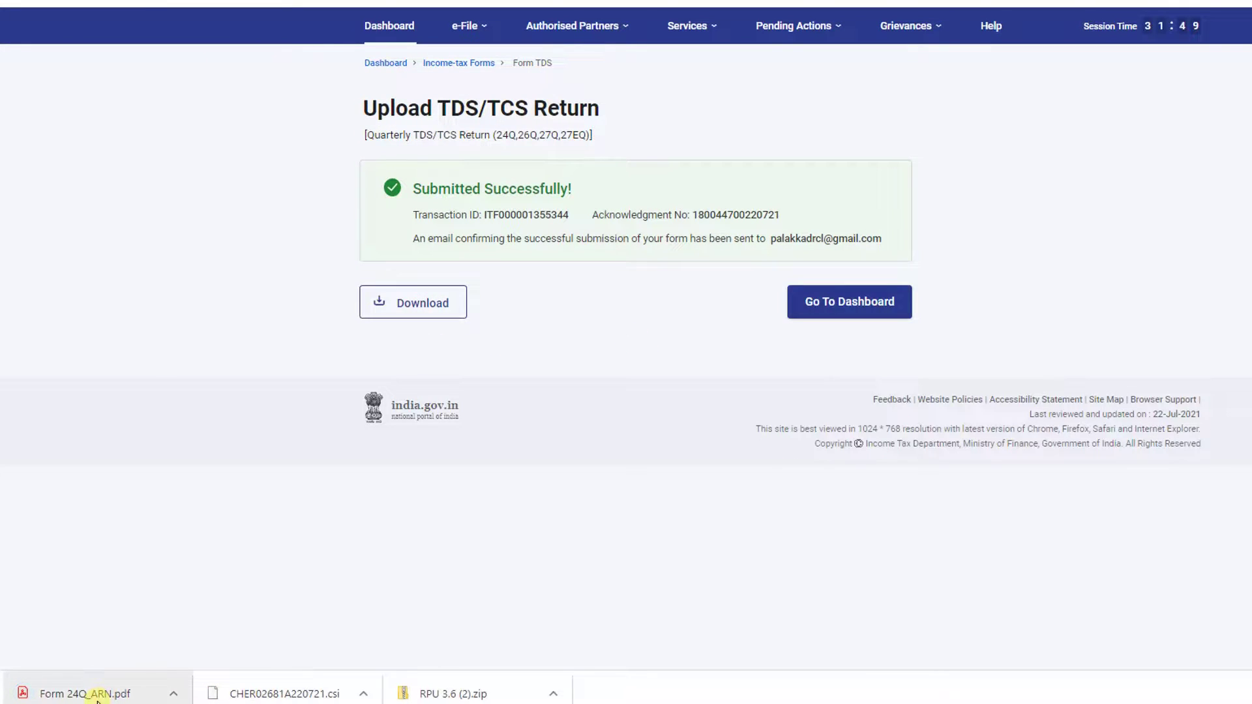
click(97, 698)
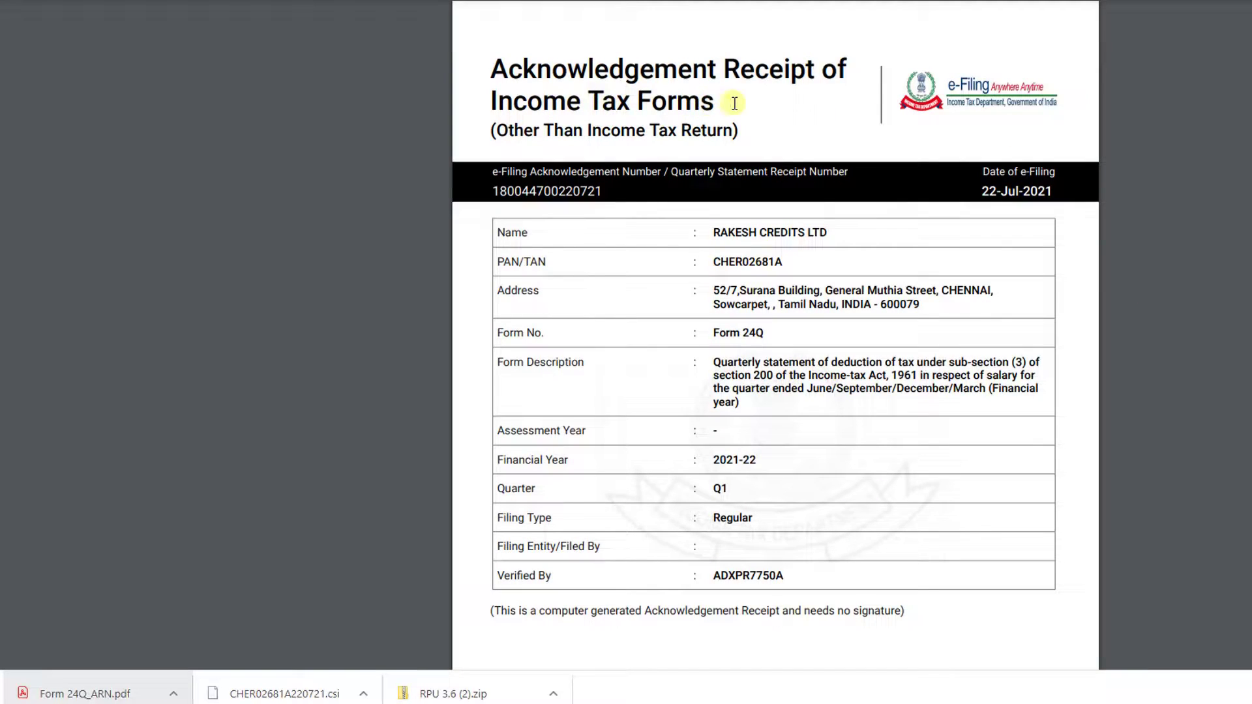
drag(494, 194, 627, 192)
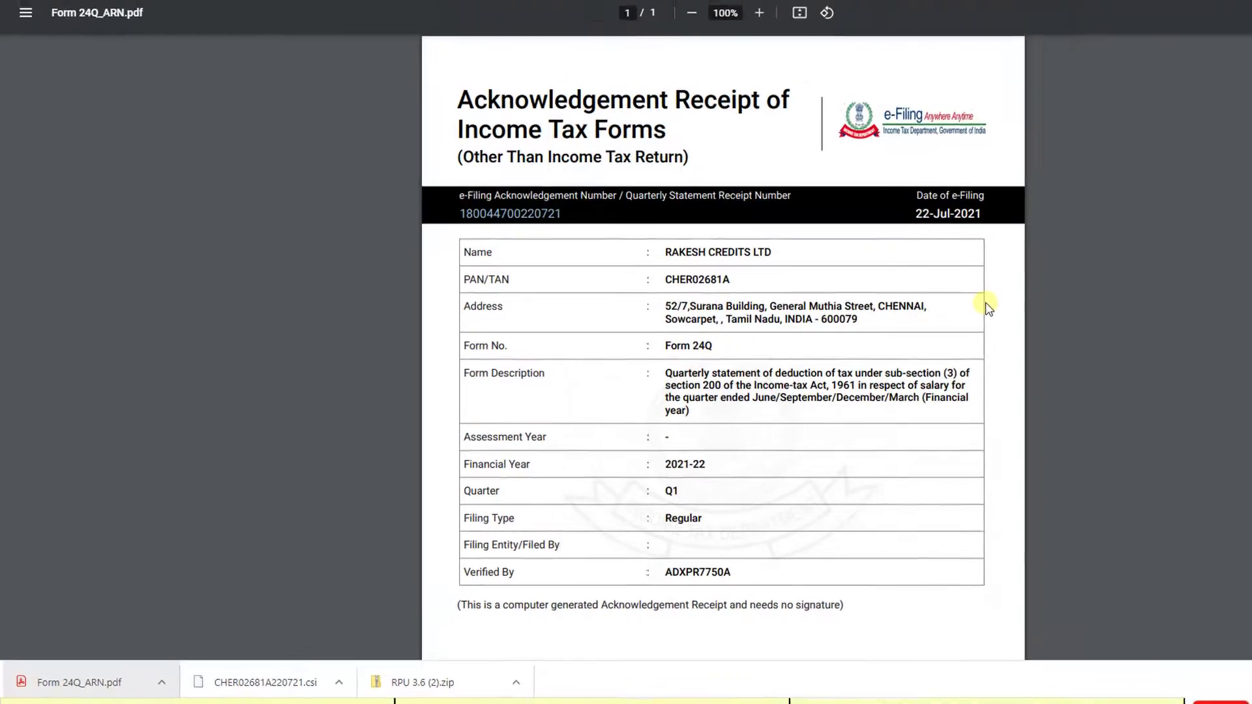